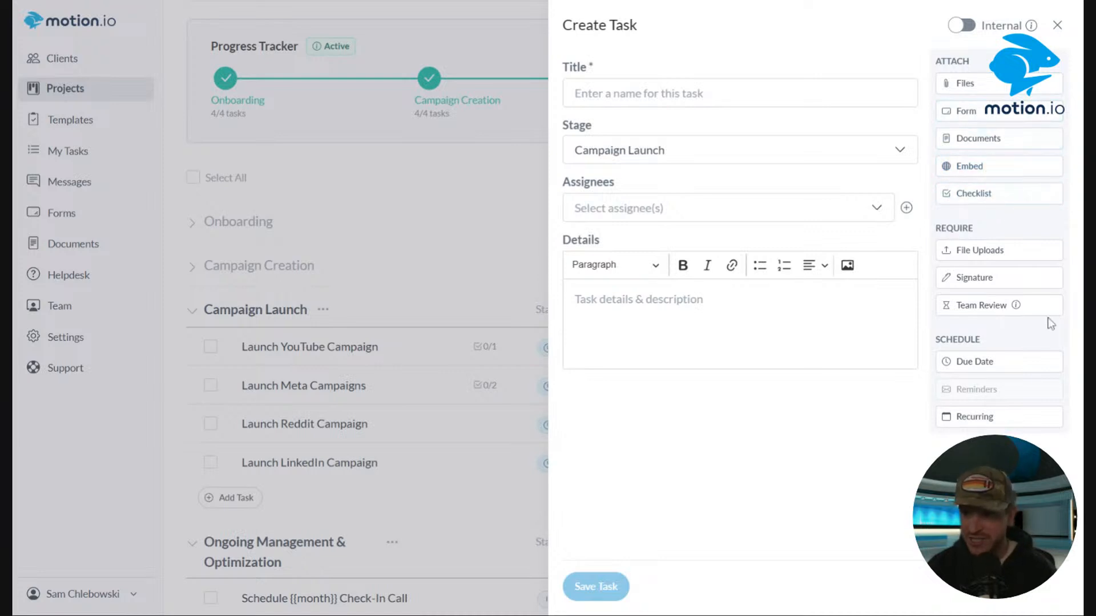
pyautogui.click(1001, 261)
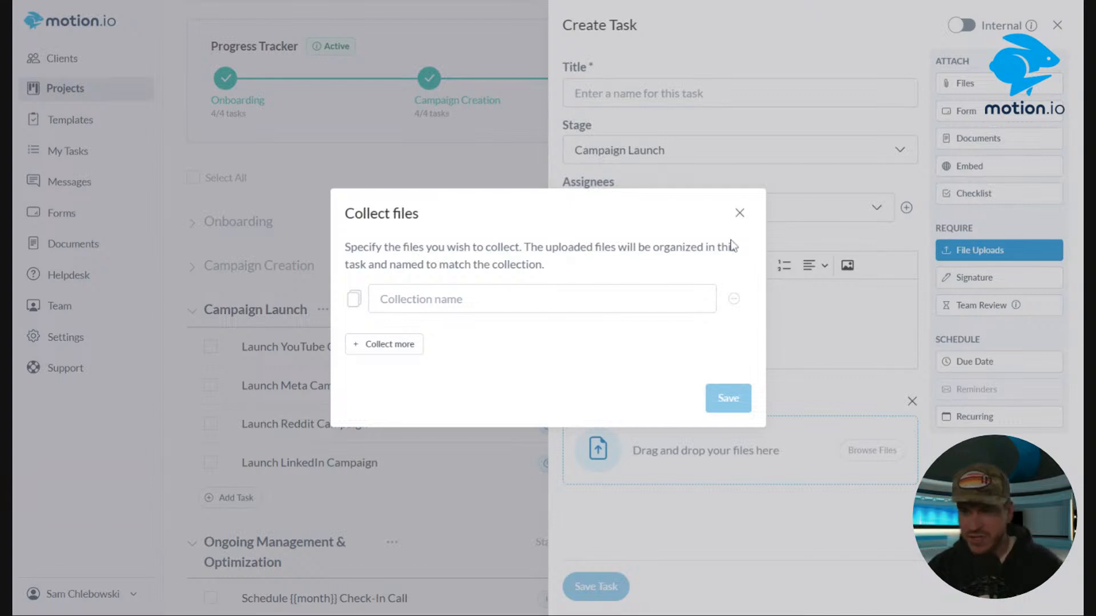
pyautogui.click(739, 213)
pyautogui.click(1013, 279)
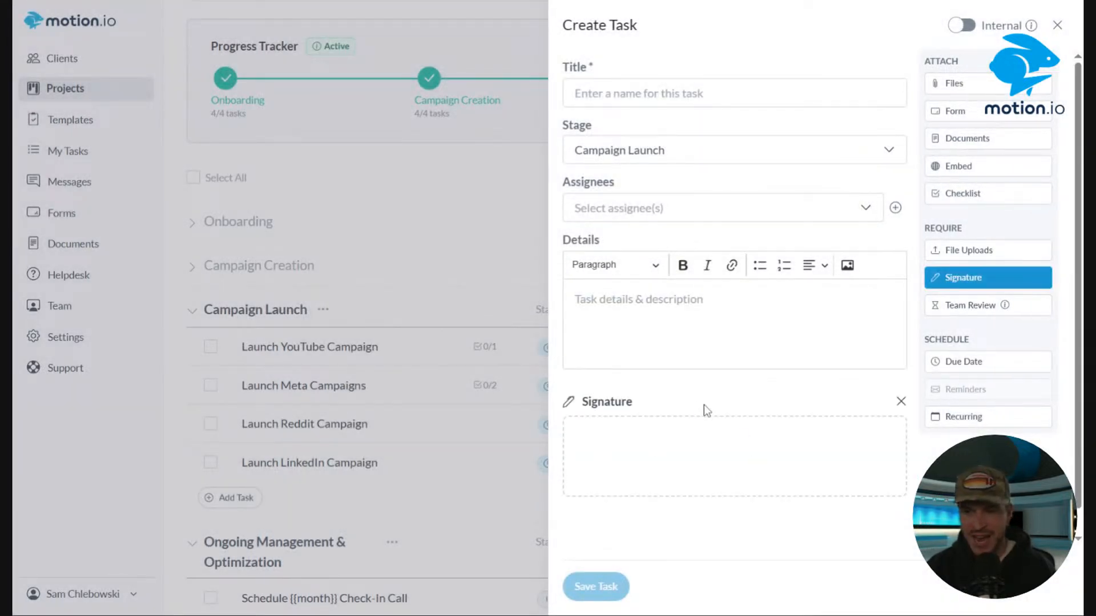
pyautogui.click(971, 307)
pyautogui.click(551, 322)
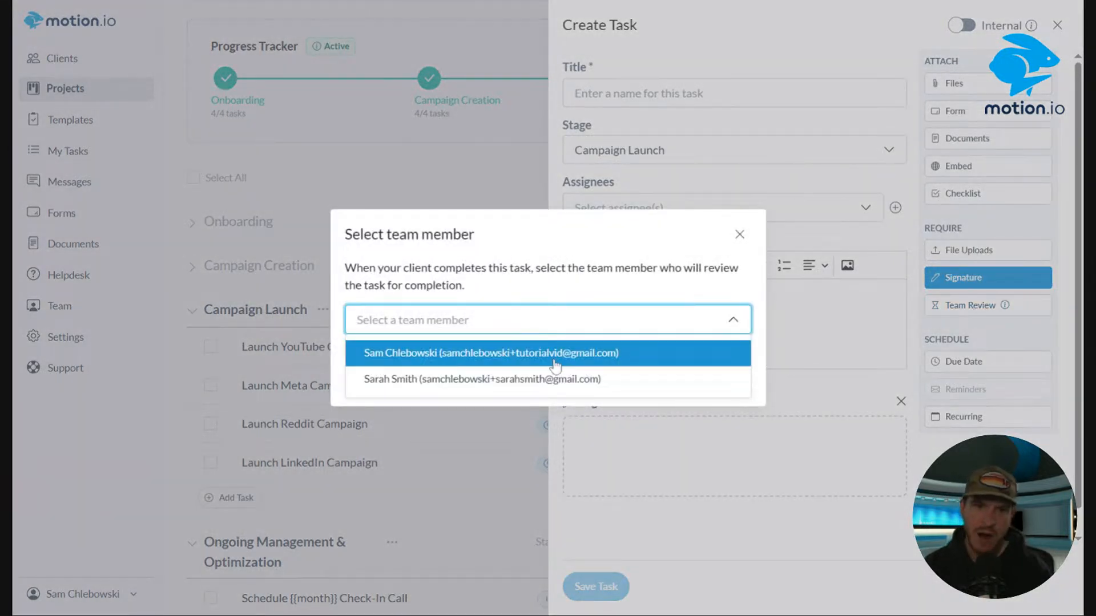
pyautogui.click(737, 234)
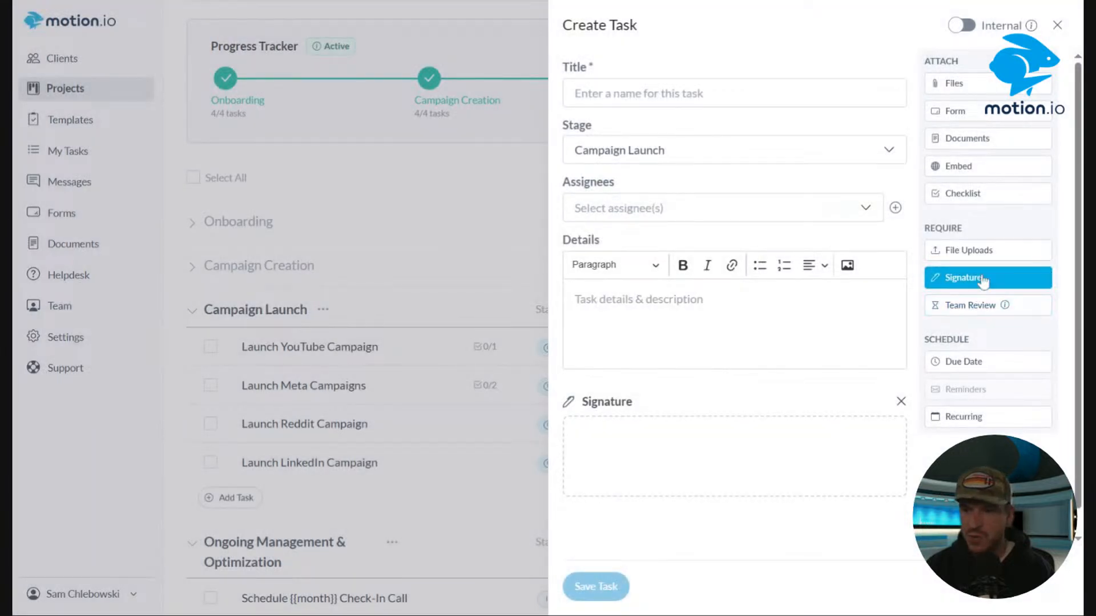
pyautogui.click(900, 402)
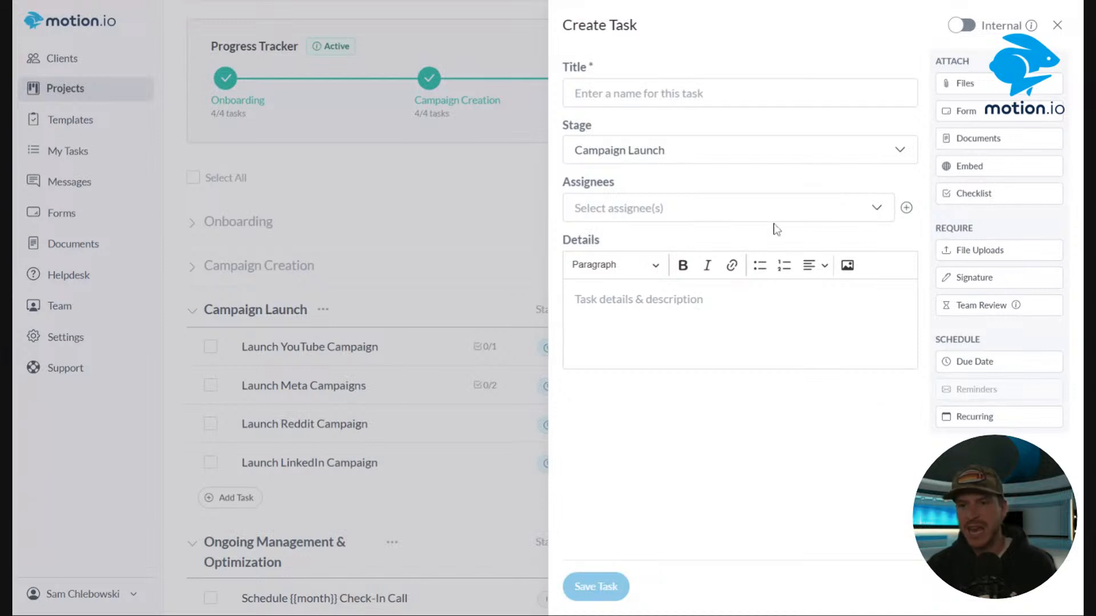
# Title the new Campaign Launch task Complete Onboarding Form.
pyautogui.click(670, 96)
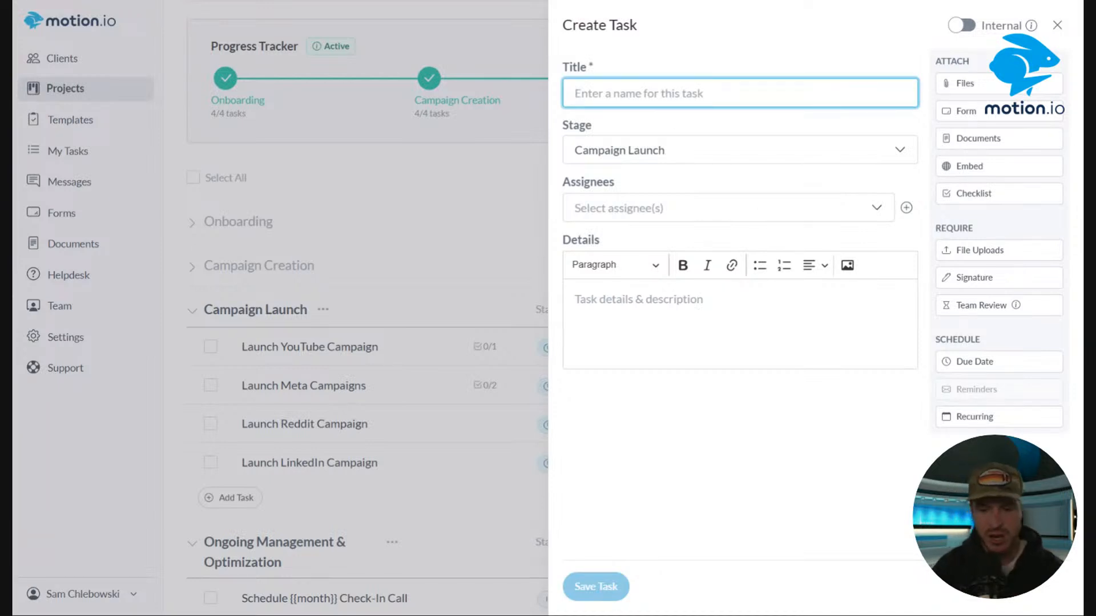
pyautogui.write('Onboardi')
pyautogui.press('BackSpace')
pyautogui.press('BackSpace')
pyautogui.press('BackSpace')
pyautogui.press('BackSpace')
pyautogui.press('BackSpace')
pyautogui.press('BackSpace')
pyautogui.press('BackSpace')
pyautogui.press('BackSpace')
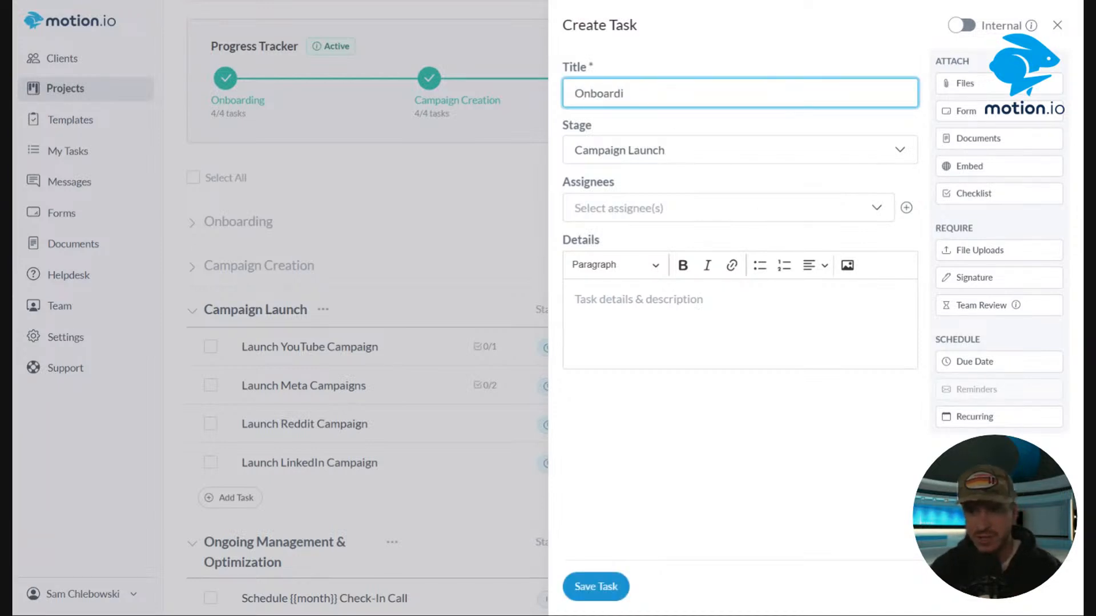
pyautogui.write('Complete ')
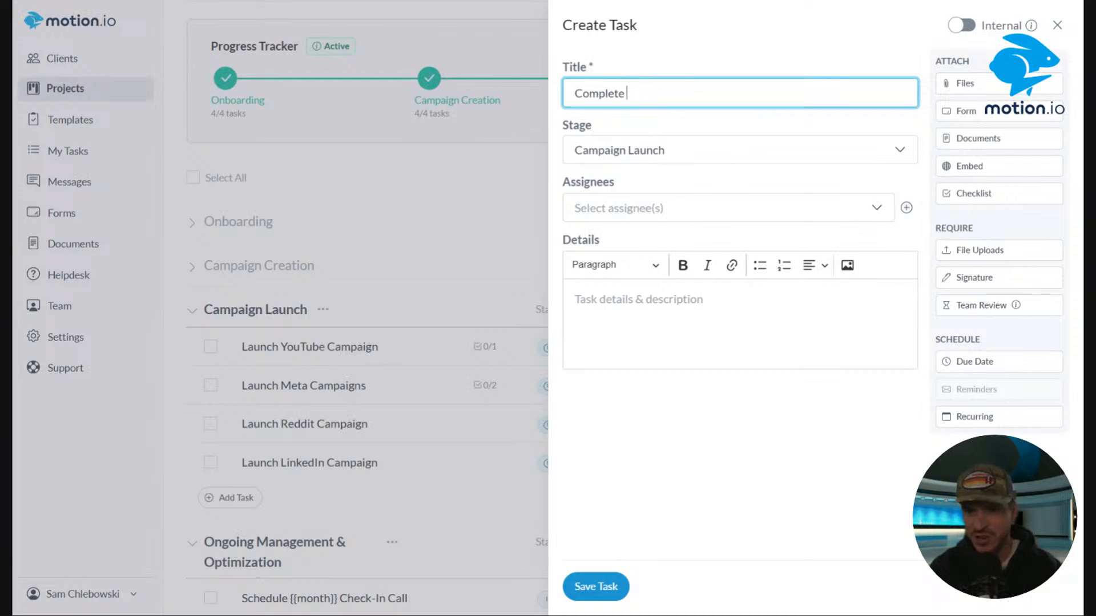
pyautogui.write('Onboarding Form')
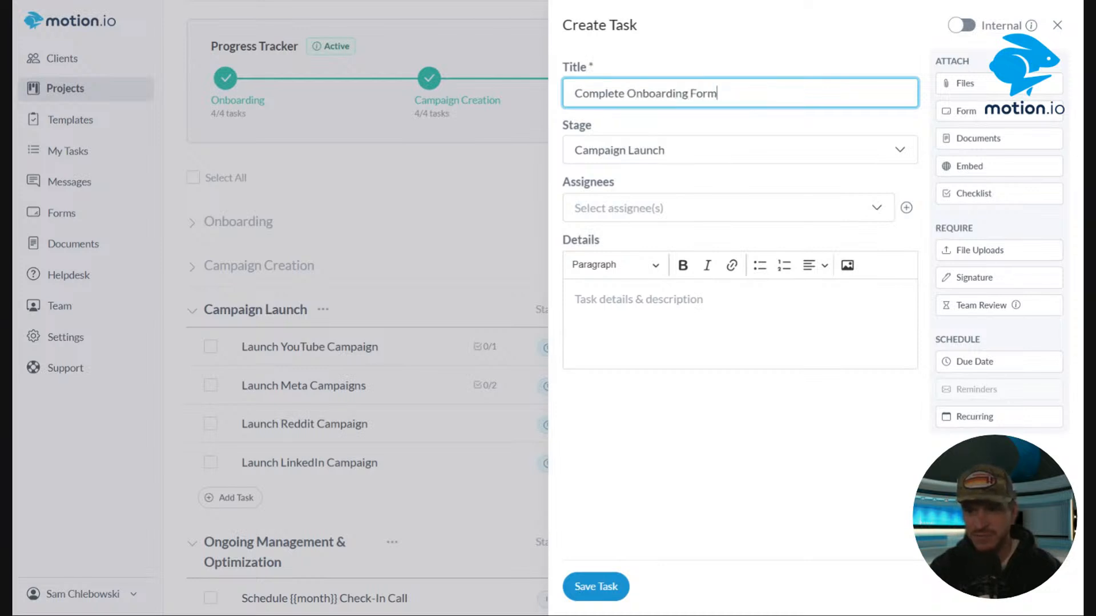
# Require a team review of the task by the first listed team member.
pyautogui.click(646, 331)
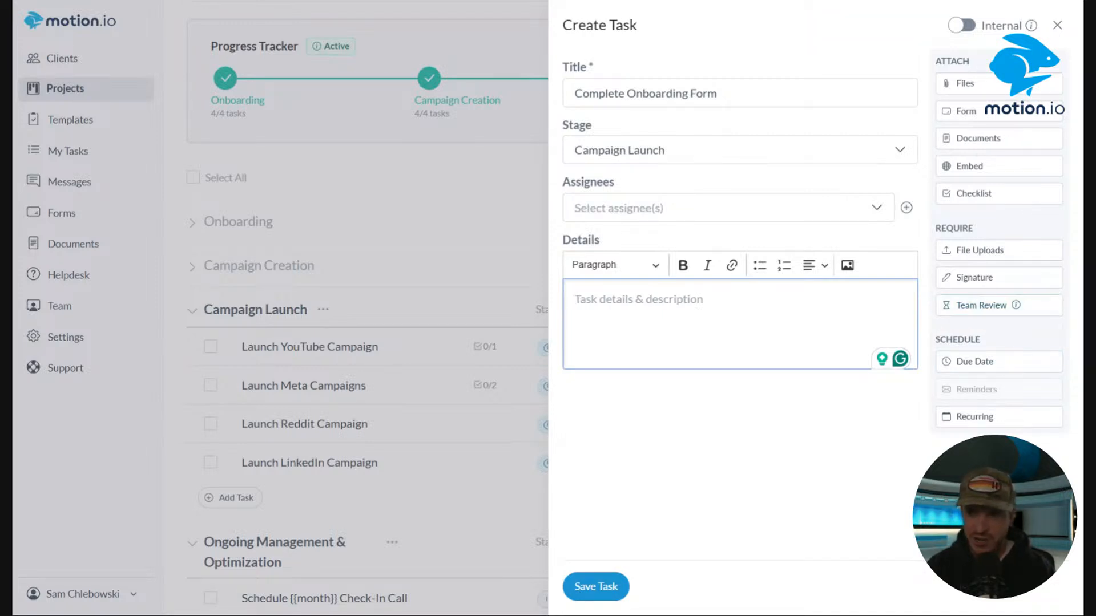
pyautogui.click(992, 310)
pyautogui.click(478, 321)
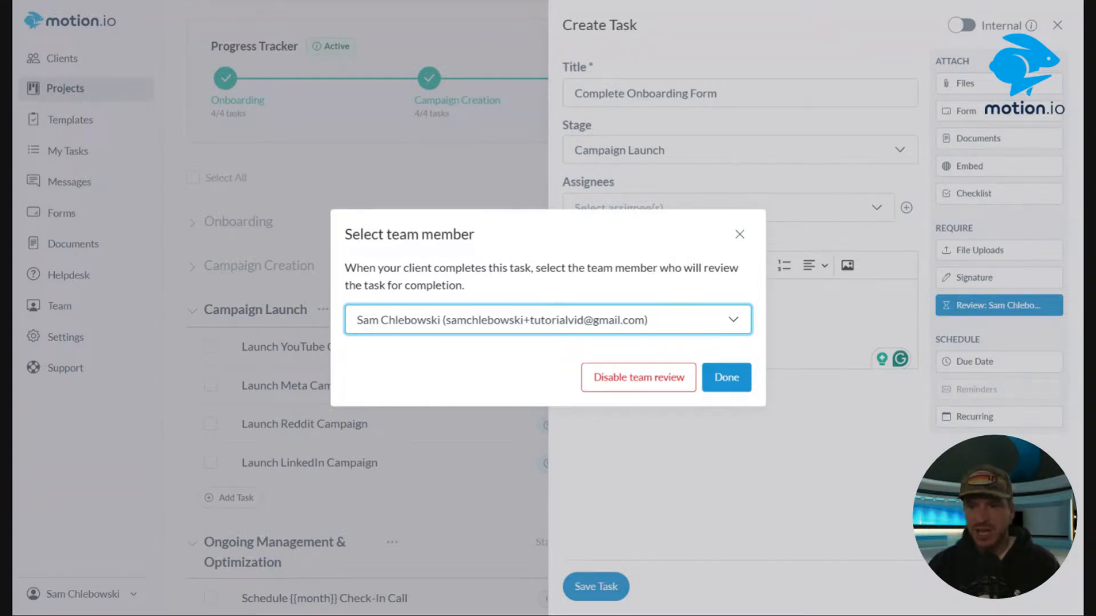
pyautogui.click(726, 377)
# Attach the Client Onboarding Form to the task.
pyautogui.click(1012, 114)
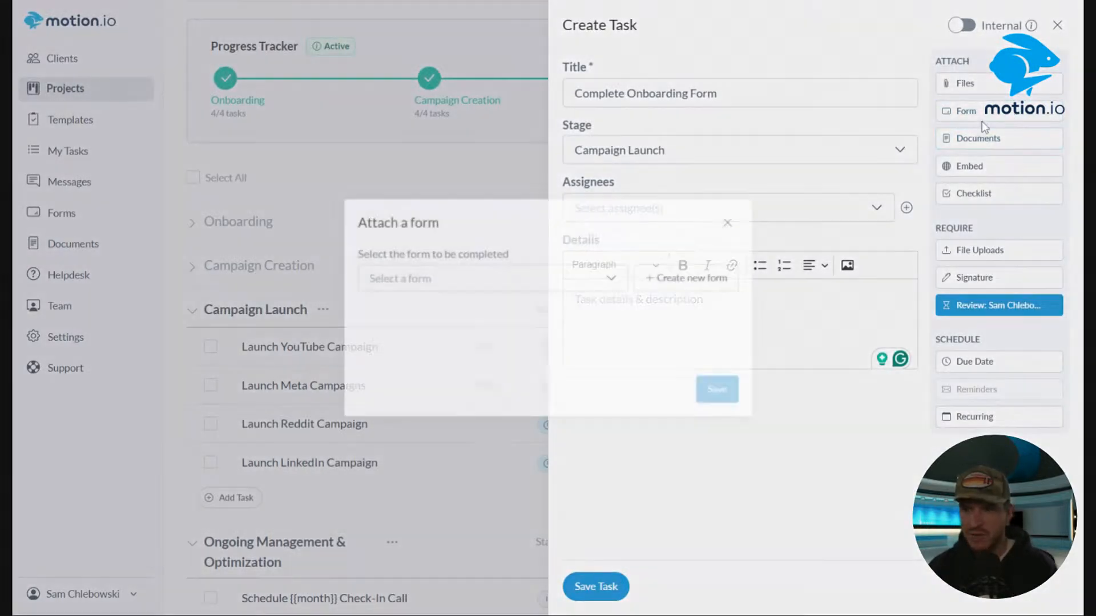
pyautogui.click(455, 277)
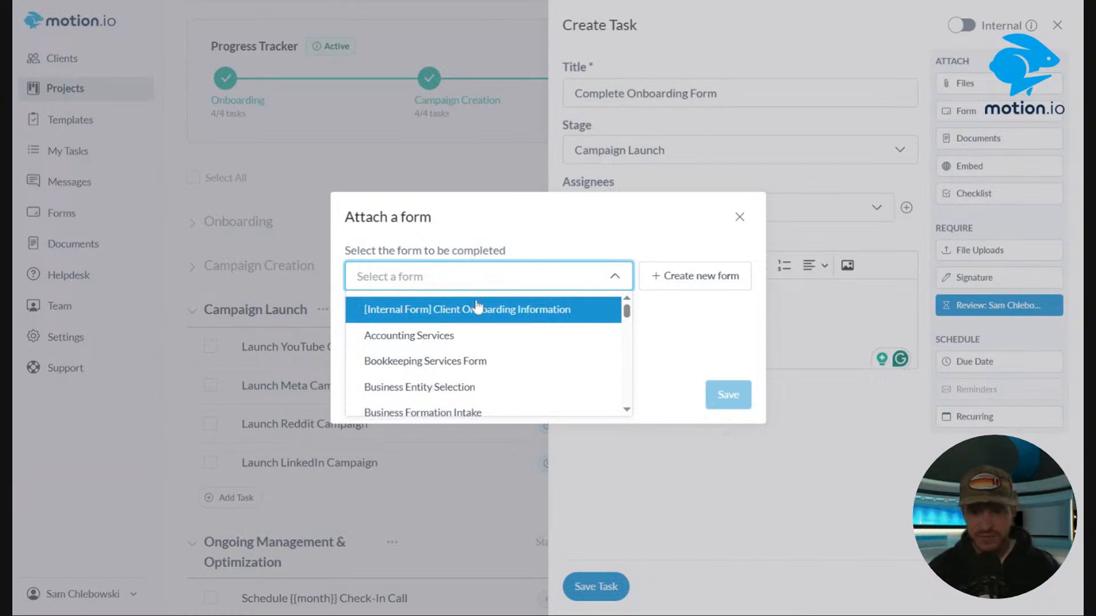
pyautogui.scroll(-3, 480, 347)
pyautogui.click(434, 323)
pyautogui.click(727, 394)
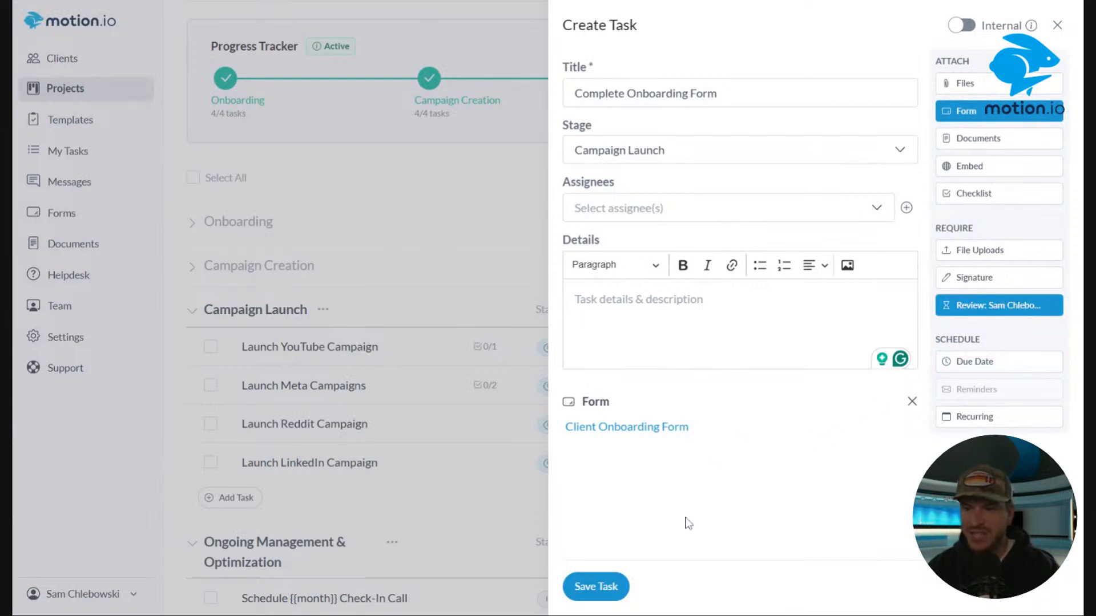
# Assign the task to the client contact and save it.
pyautogui.click(677, 208)
pyautogui.click(628, 241)
pyautogui.click(614, 594)
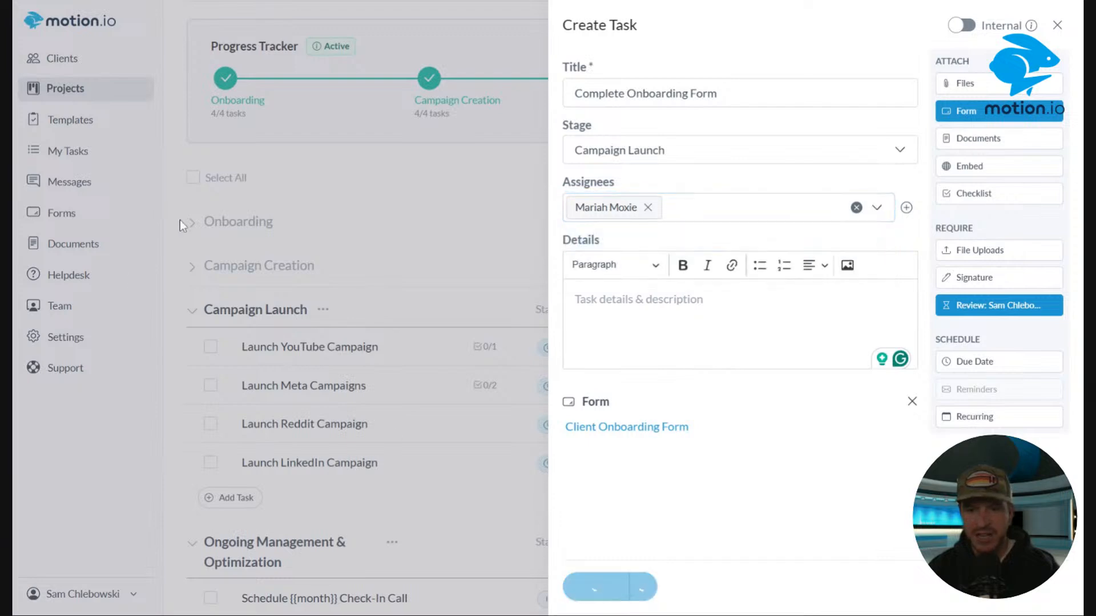
# Set the Complete Onboarding Form task's status to Completed.
pyautogui.scroll(-3, 782, 349)
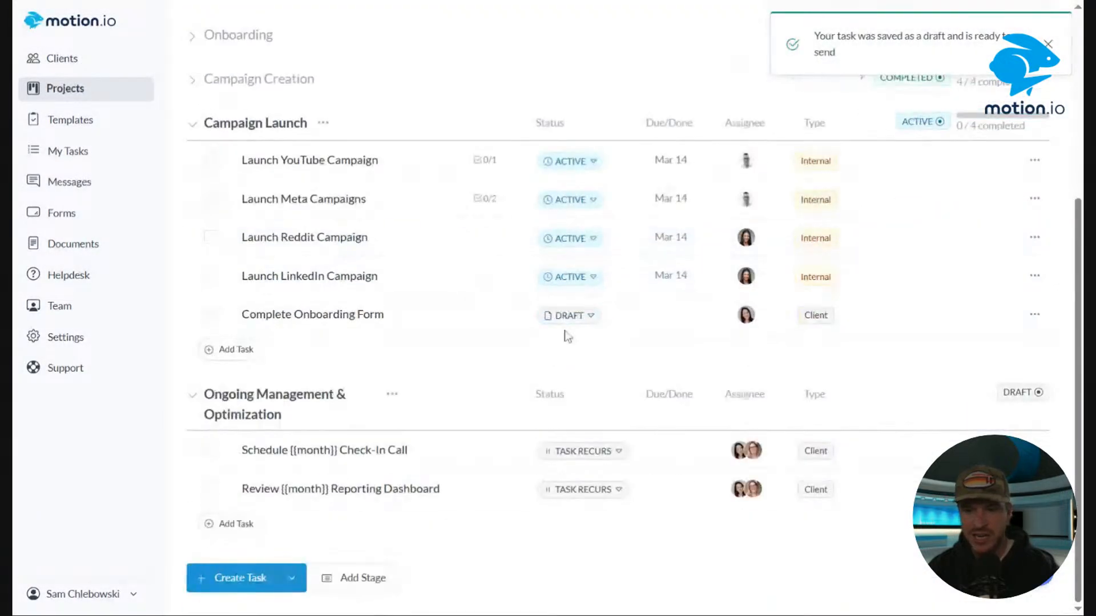
pyautogui.click(569, 316)
pyautogui.click(627, 386)
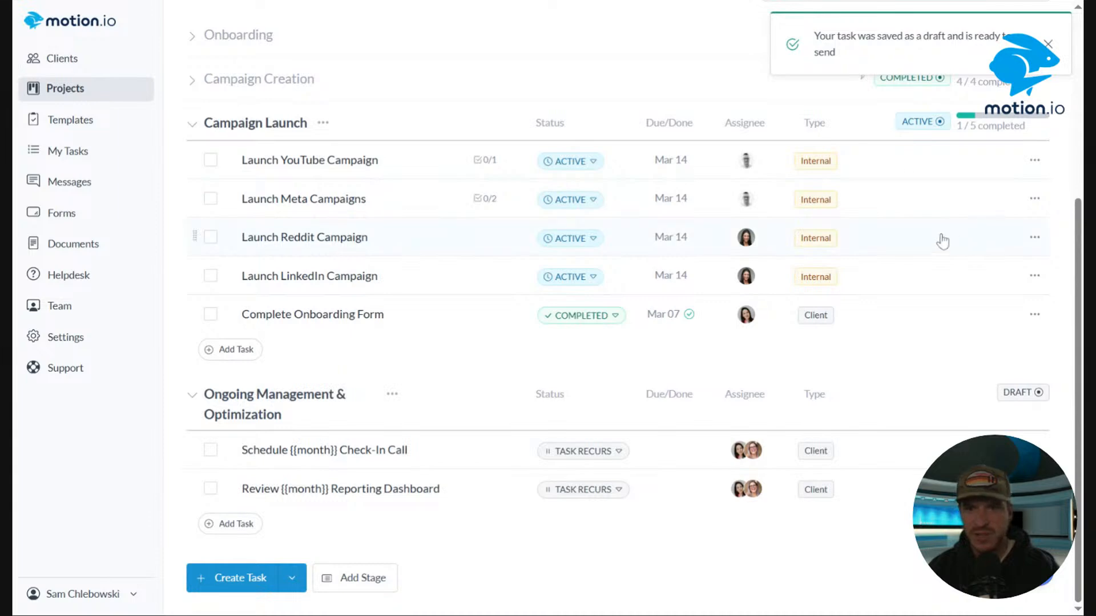
# Expand the Campaign Creation and Onboarding stages and review their tasks and statuses.
pyautogui.scroll(-3, 769, 224)
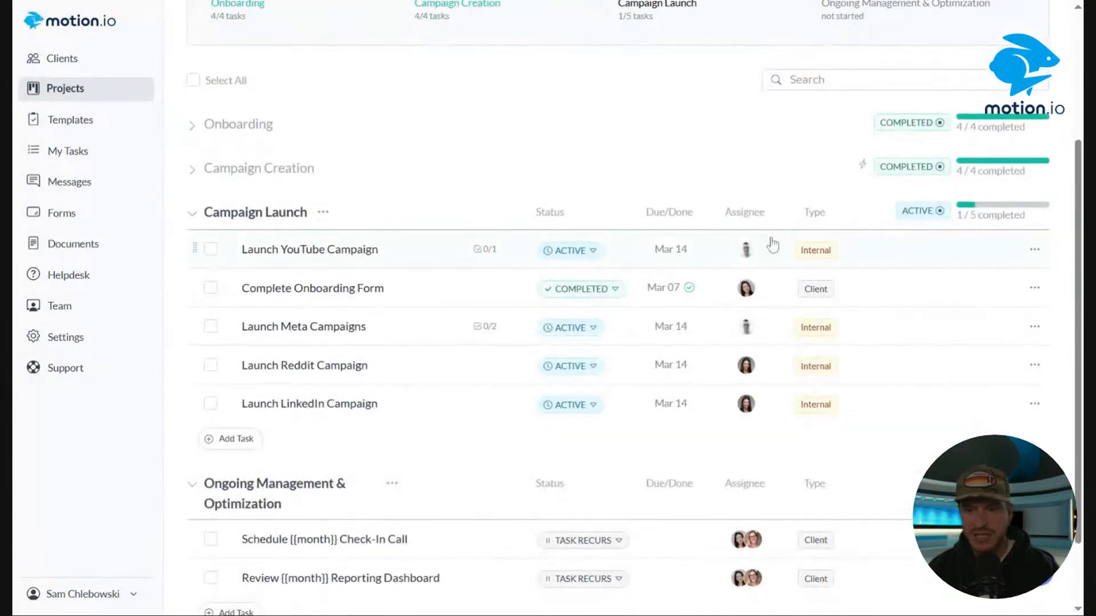
pyautogui.scroll(-2, 771, 245)
pyautogui.scroll(3, 844, 295)
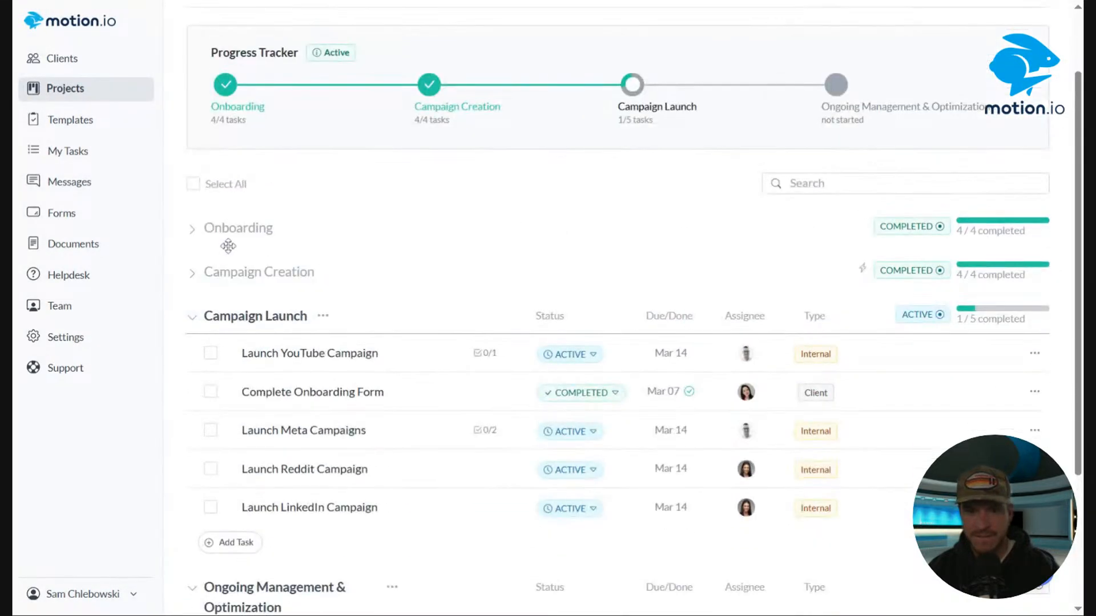
pyautogui.click(192, 273)
pyautogui.click(593, 442)
pyautogui.click(594, 442)
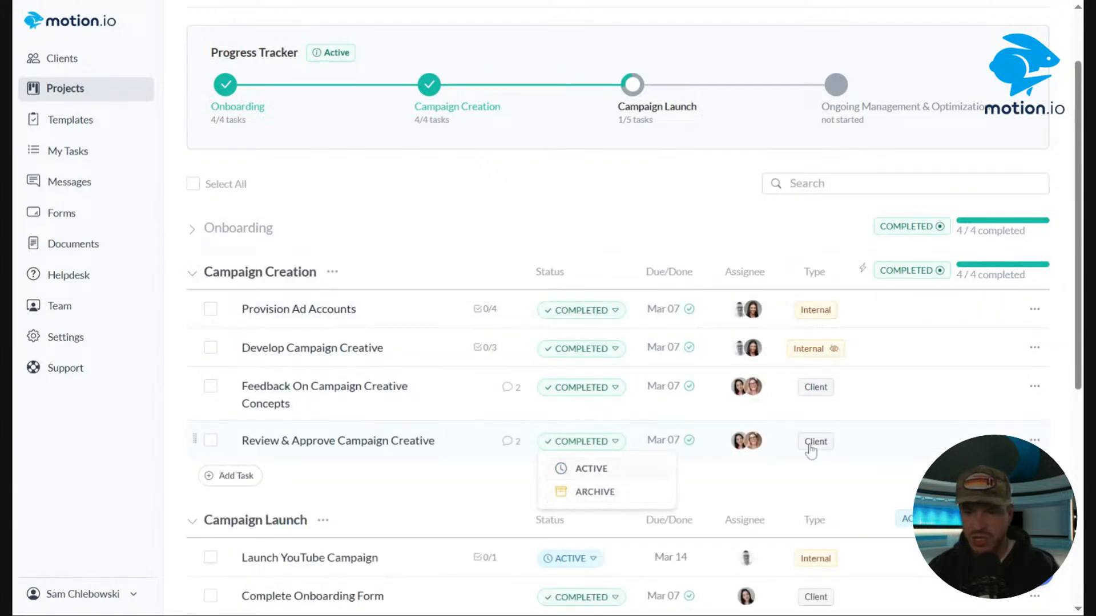
pyautogui.click(1035, 441)
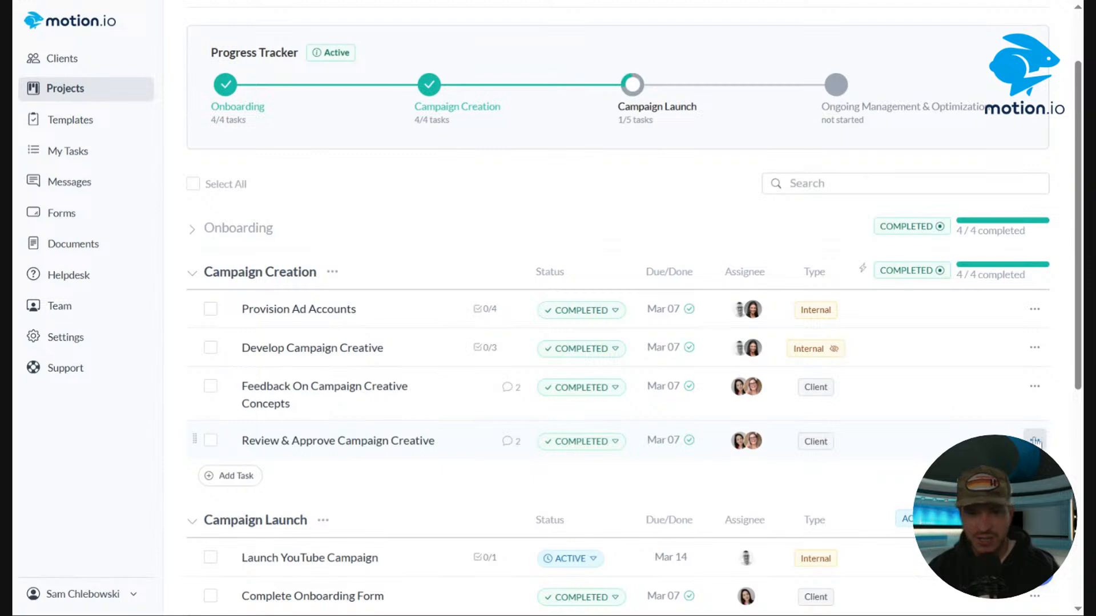
pyautogui.click(1035, 441)
pyautogui.click(192, 229)
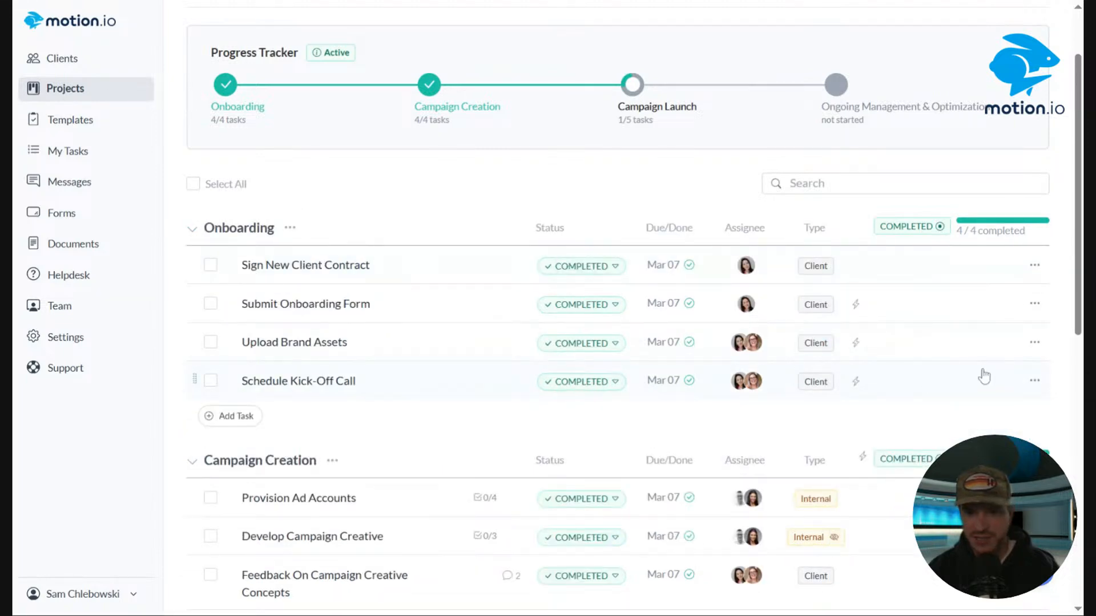
pyautogui.scroll(-10, 973, 303)
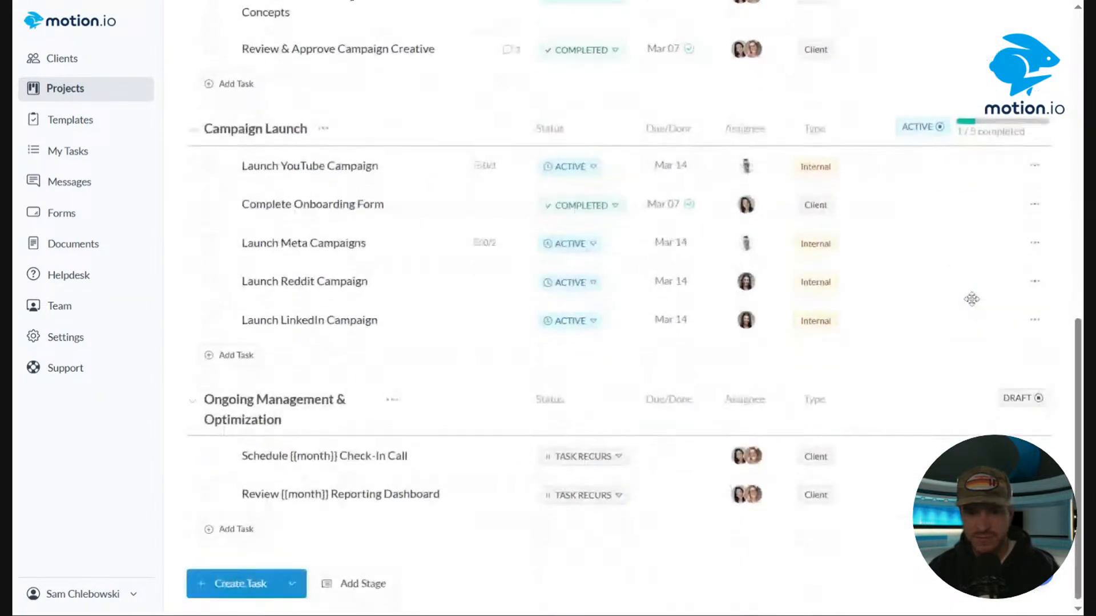
pyautogui.scroll(8, 973, 305)
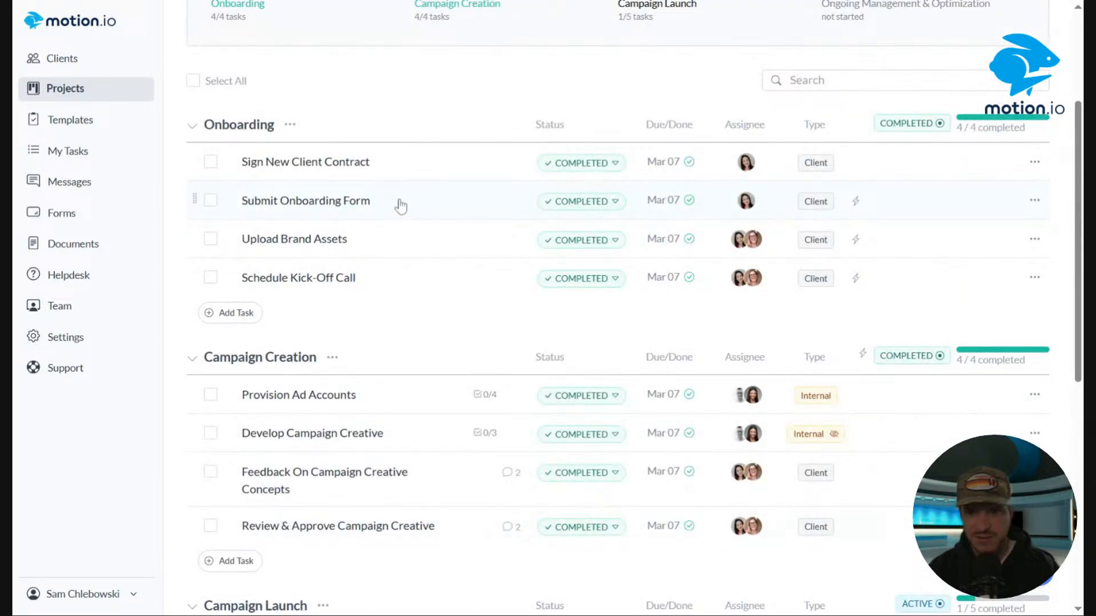
# Add a team review by the first listed team member to the Submit Onboarding Form task and save it.
pyautogui.click(398, 206)
pyautogui.press('Escape')
pyautogui.click(1035, 201)
pyautogui.click(968, 267)
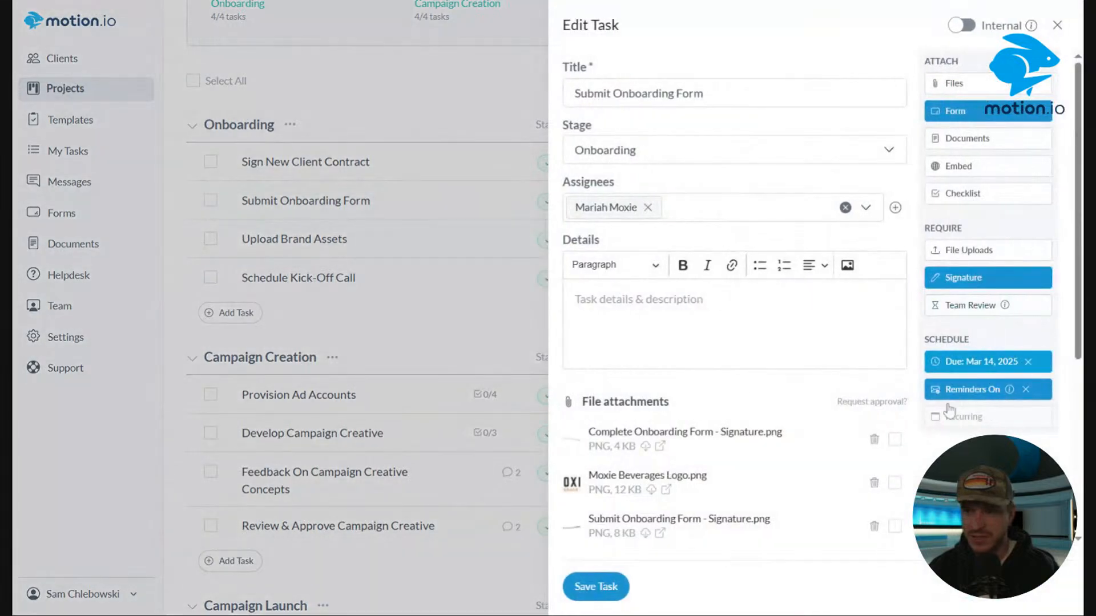
pyautogui.click(981, 306)
pyautogui.click(501, 331)
pyautogui.click(503, 350)
pyautogui.click(726, 377)
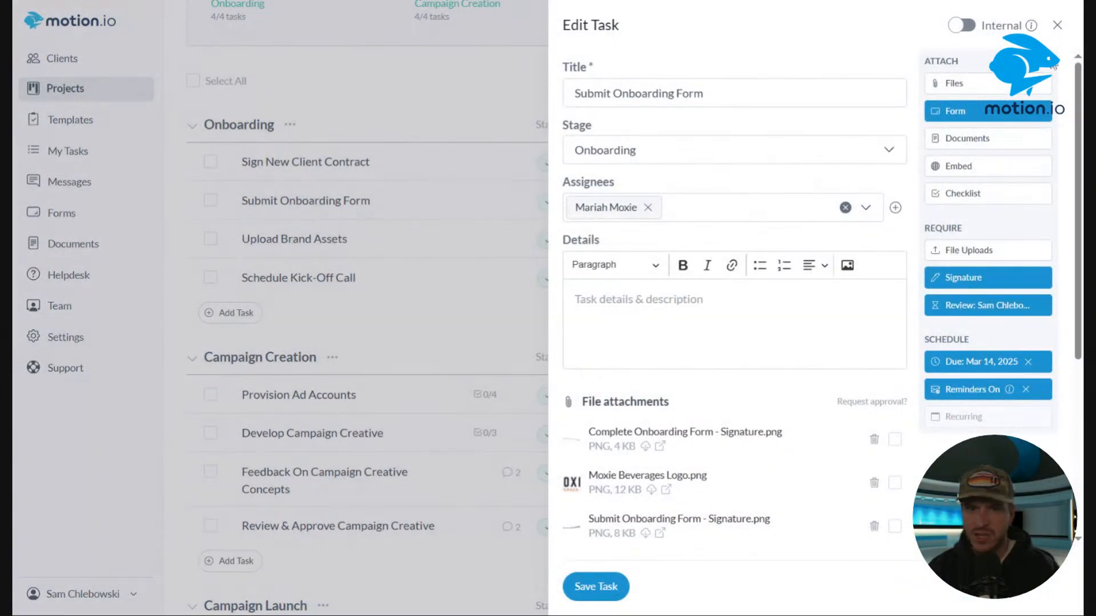
pyautogui.click(602, 588)
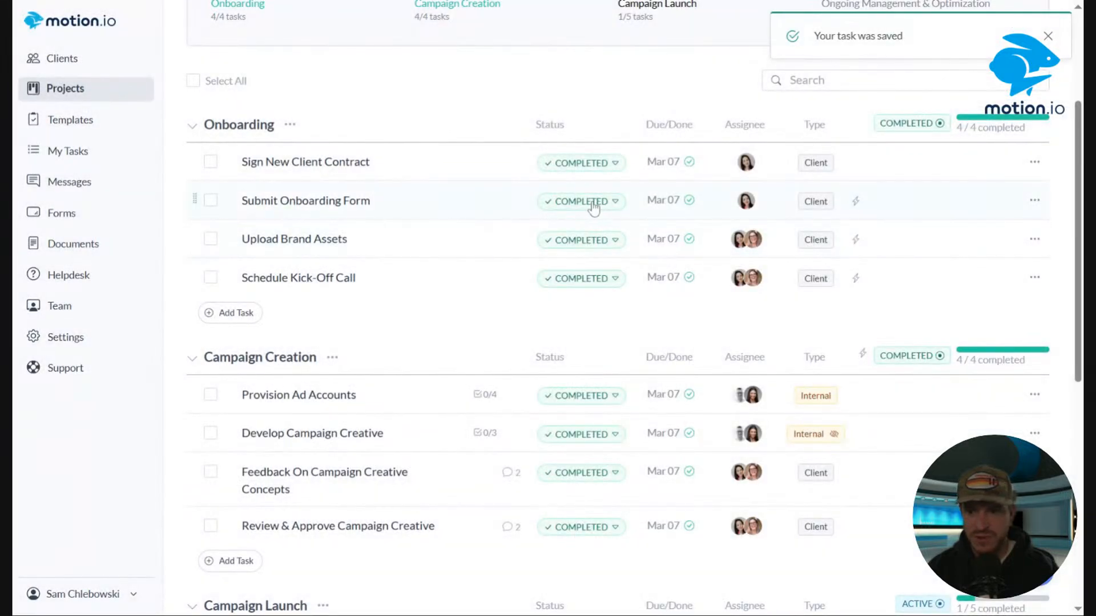
# Set the Submit Onboarding Form task's status to Active.
pyautogui.click(594, 206)
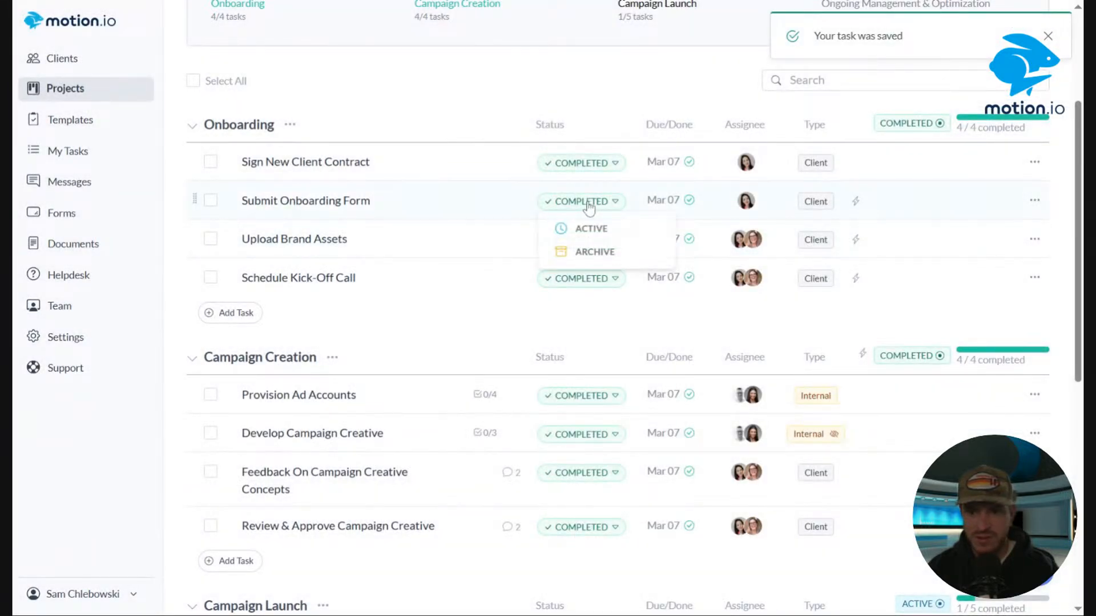
pyautogui.click(585, 228)
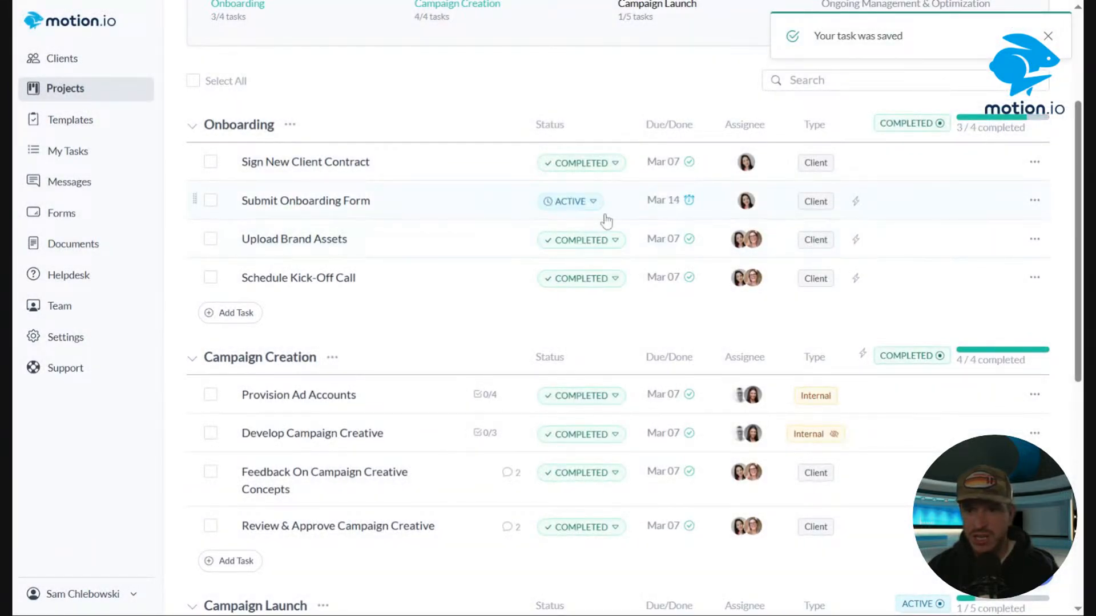
pyautogui.click(589, 203)
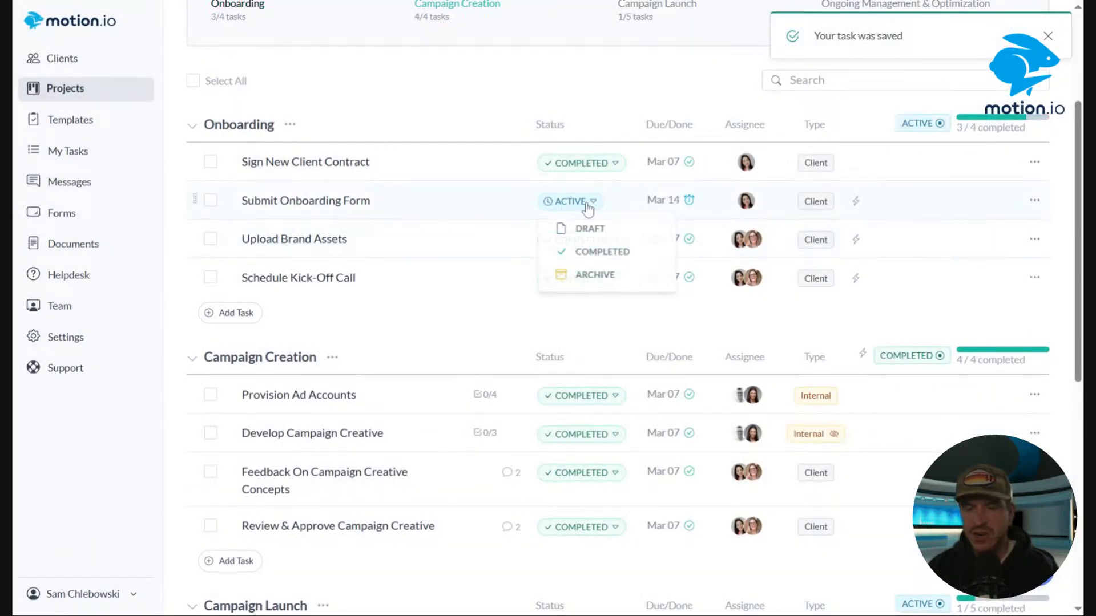
# Open the Submit Onboarding Form task's details to review them, then close the panel.
pyautogui.click(1035, 200)
pyautogui.click(995, 268)
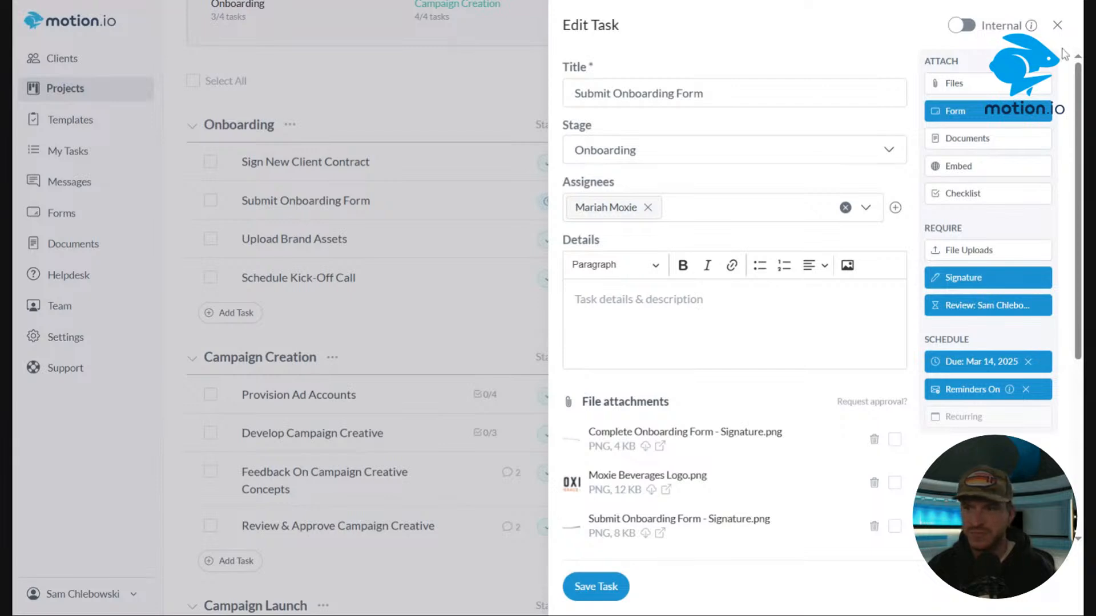
pyautogui.click(1058, 26)
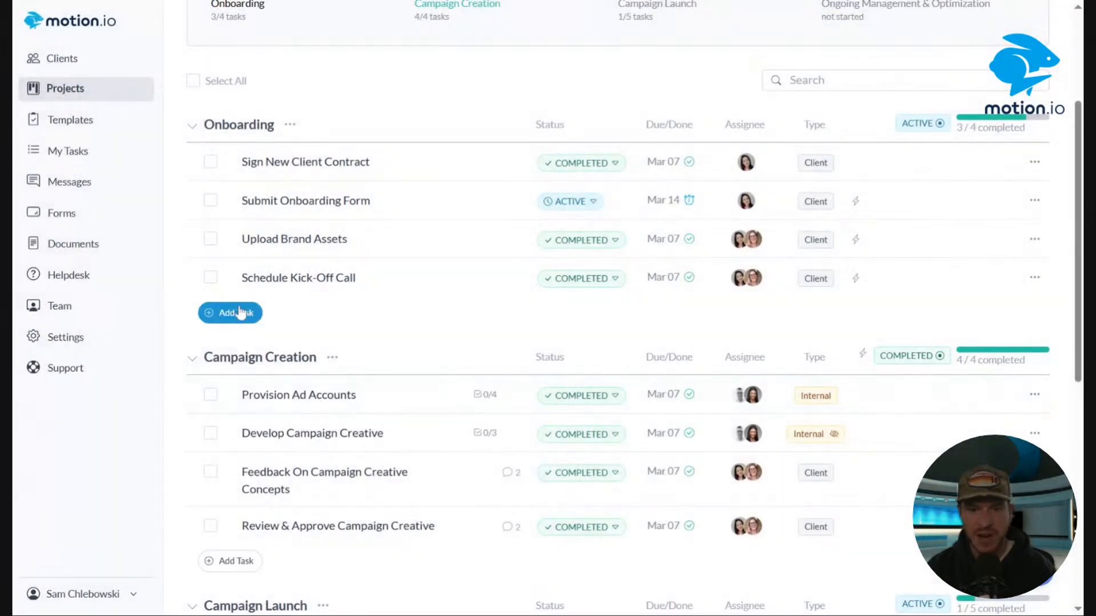
# Set the Submit Onboarding Form task's status back to Completed.
pyautogui.click(568, 200)
pyautogui.click(604, 249)
# Start a new Onboarding task and try a Mar 15, 2025 due date, then remove it.
pyautogui.click(230, 313)
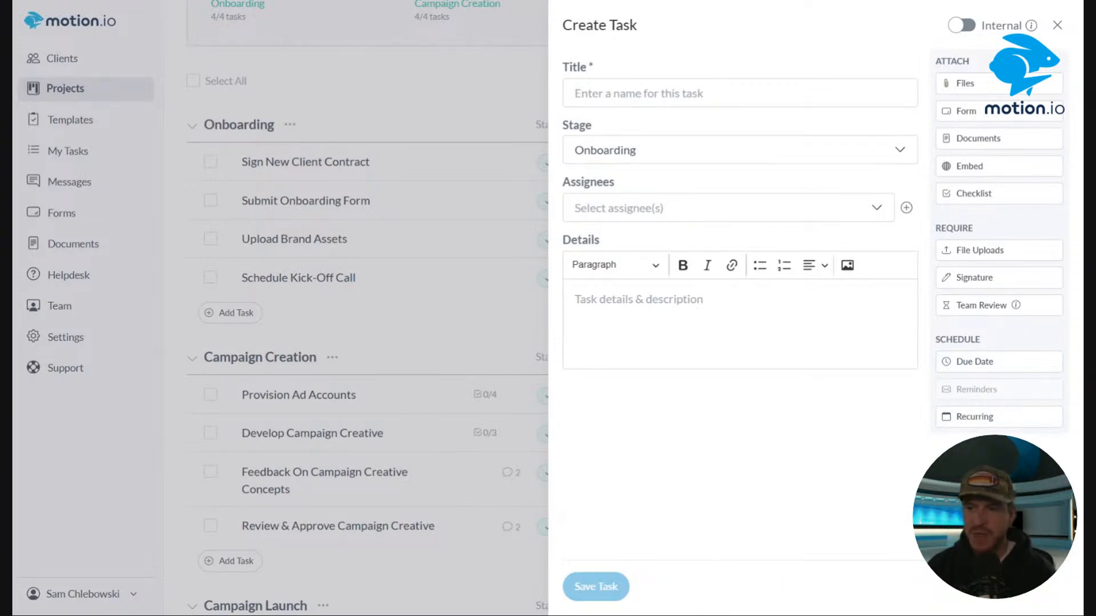
pyautogui.click(975, 362)
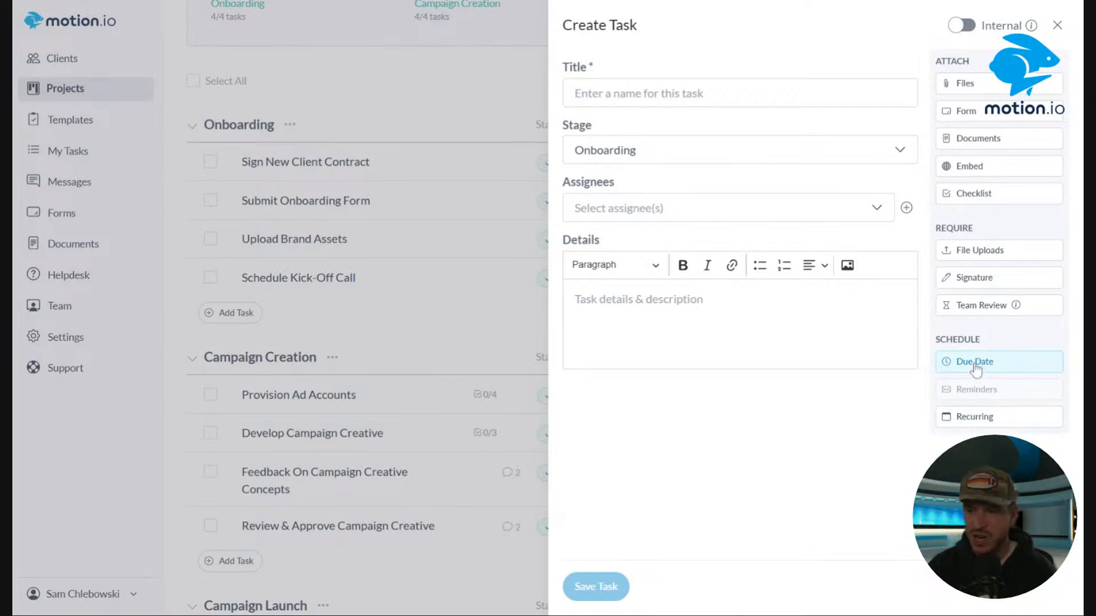
pyautogui.click(977, 372)
pyautogui.click(1020, 507)
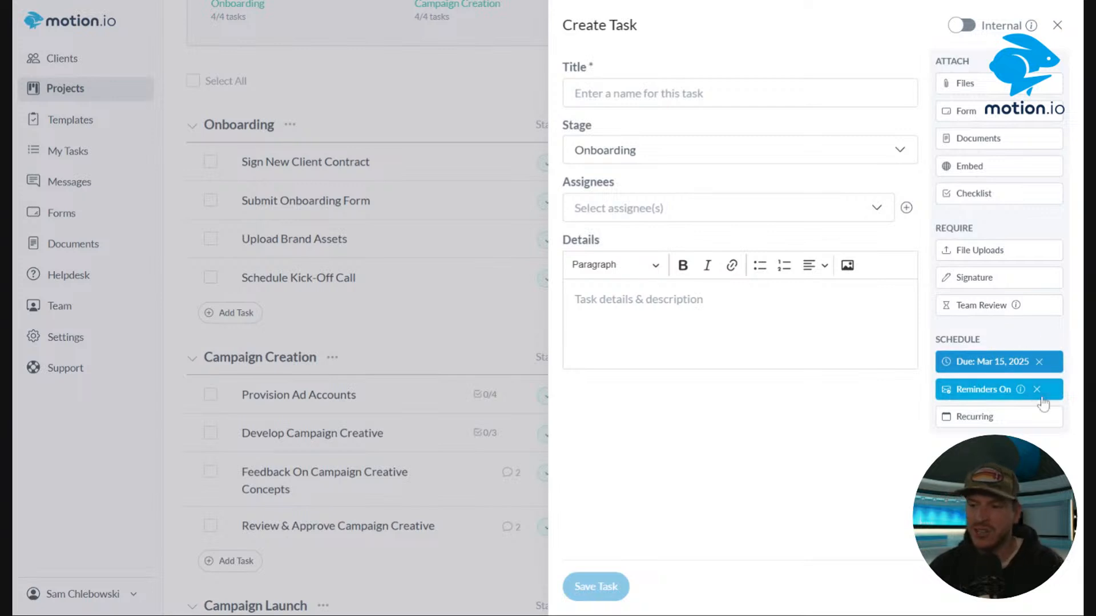
pyautogui.click(1038, 361)
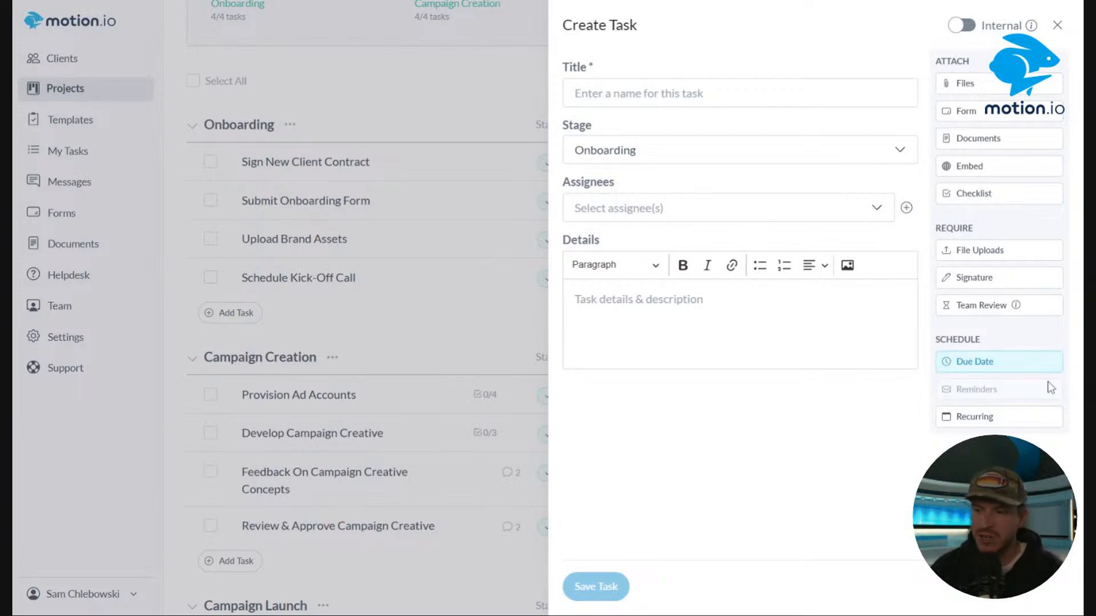
# Try a Mar 21, 2025 due date with reminders off, then clear the date and discard the new task.
pyautogui.click(1007, 368)
pyautogui.click(994, 535)
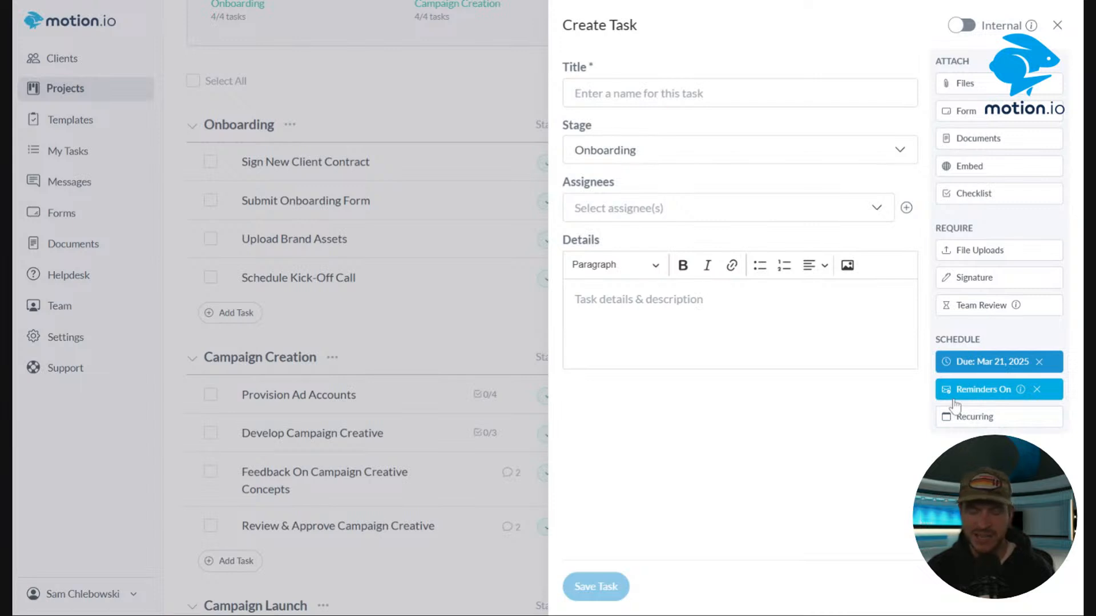
pyautogui.click(1037, 390)
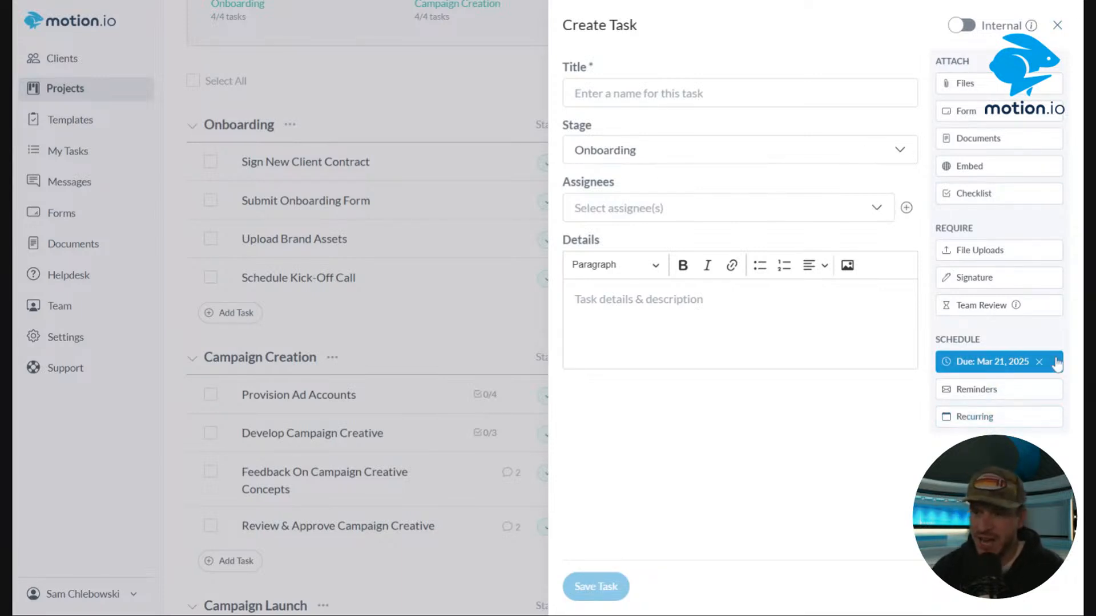
pyautogui.click(1039, 362)
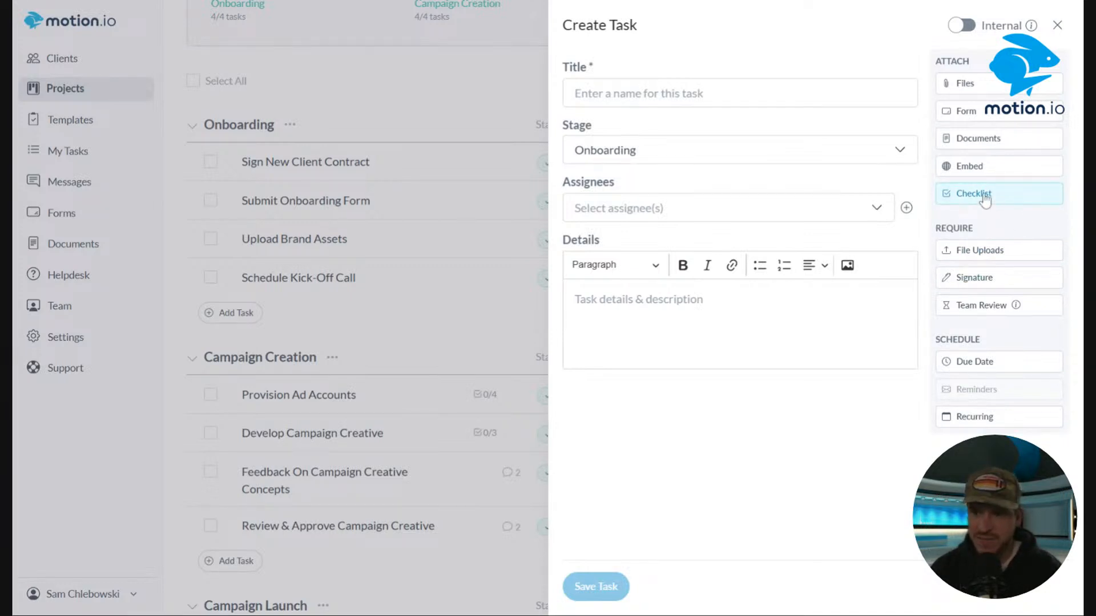
pyautogui.click(1057, 26)
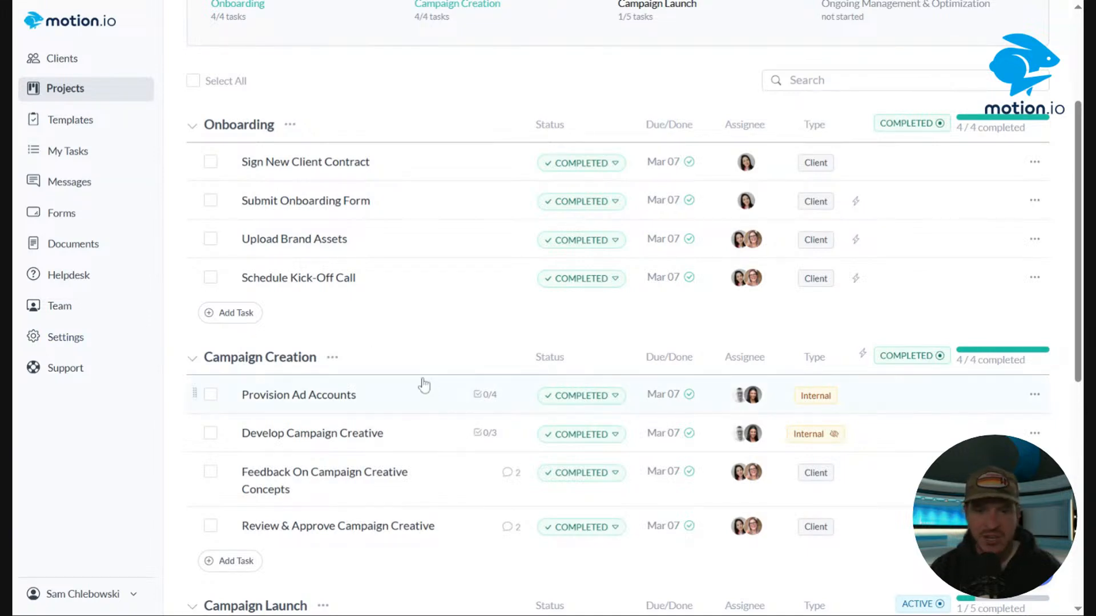
# Check off all four subtasks of the Provision Ad Accounts task and close it.
pyautogui.scroll(3, 533, 276)
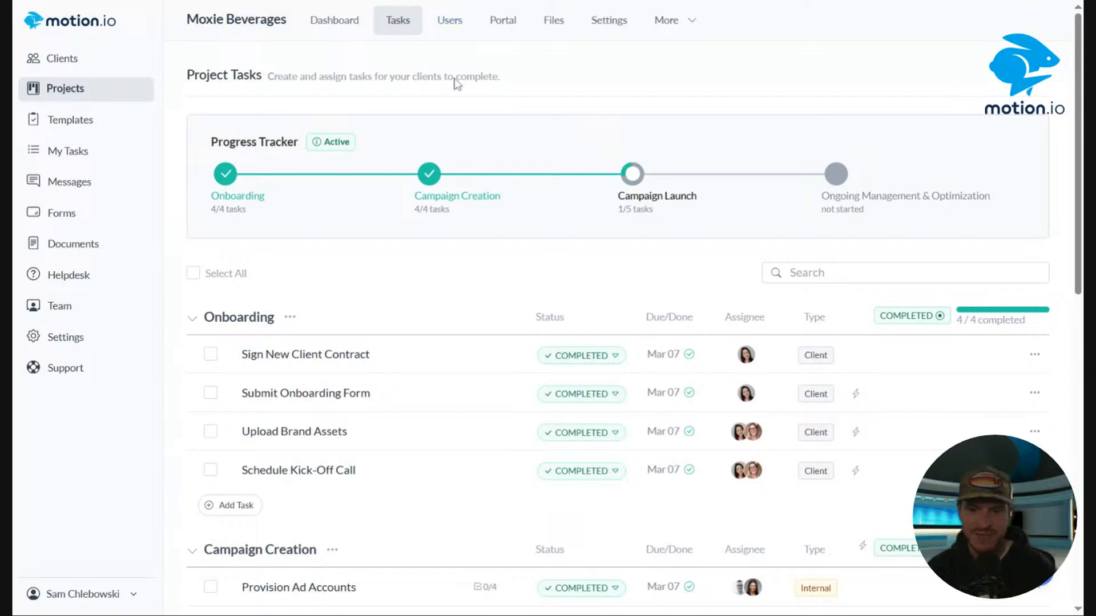
pyautogui.scroll(-3, 416, 128)
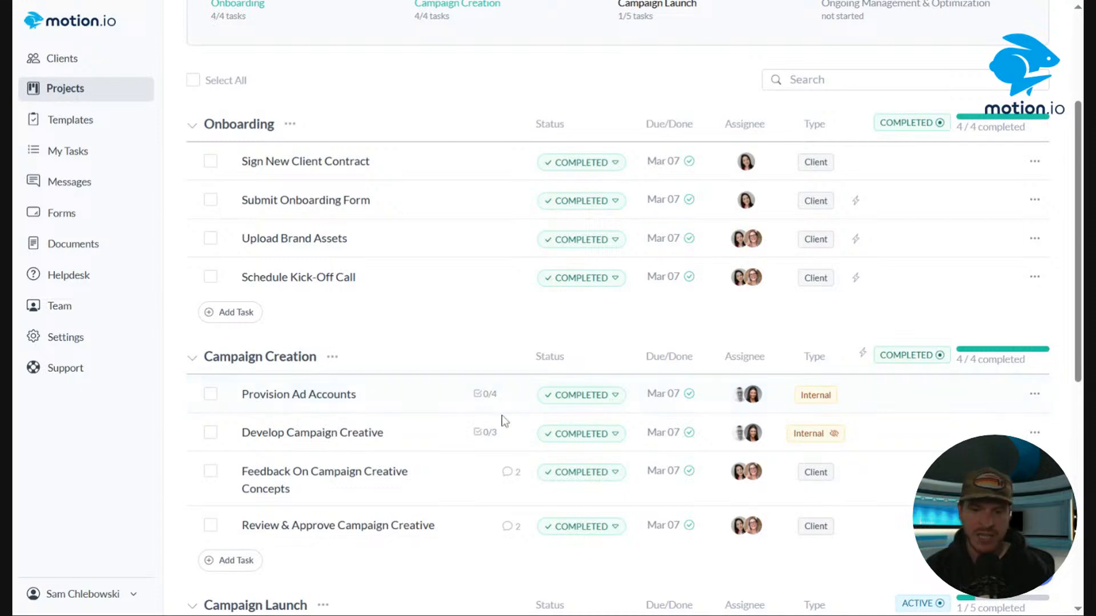
pyautogui.click(430, 404)
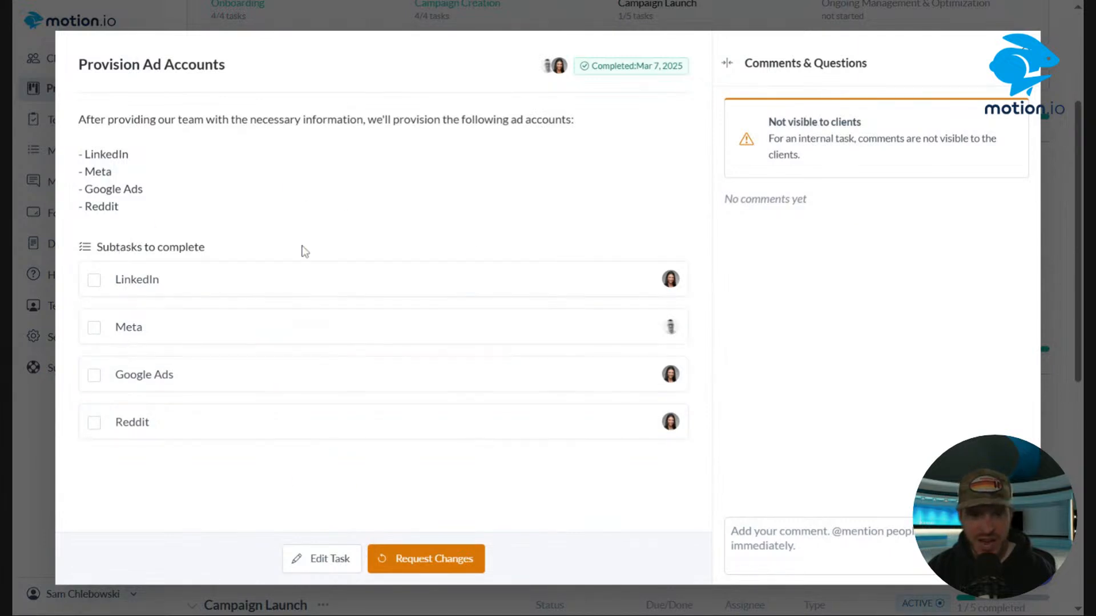
pyautogui.click(94, 281)
pyautogui.click(92, 329)
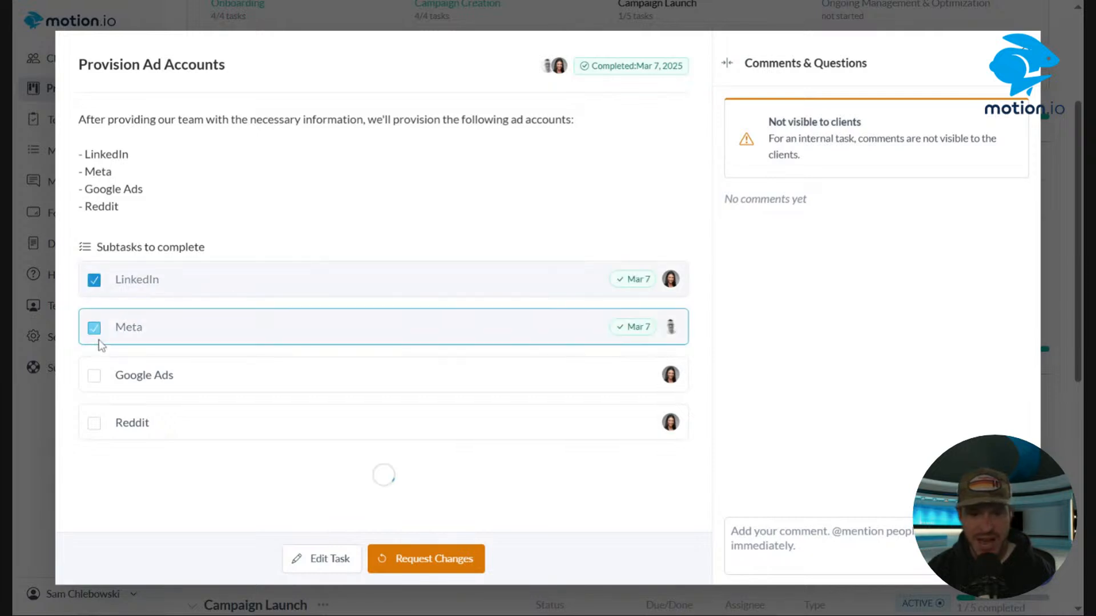
pyautogui.click(91, 378)
pyautogui.click(92, 424)
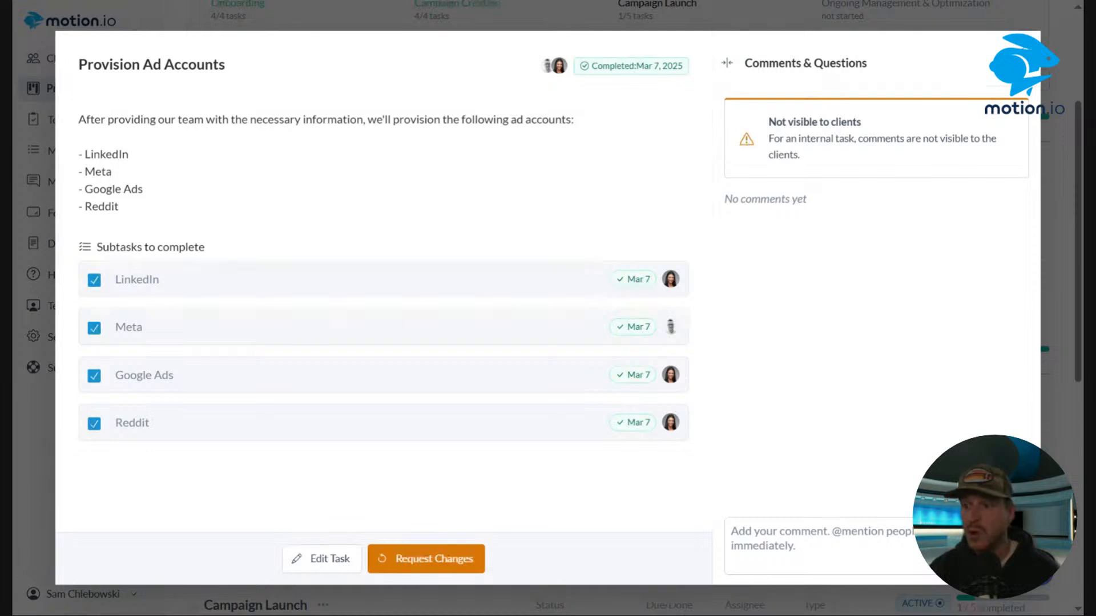
pyautogui.press('Escape')
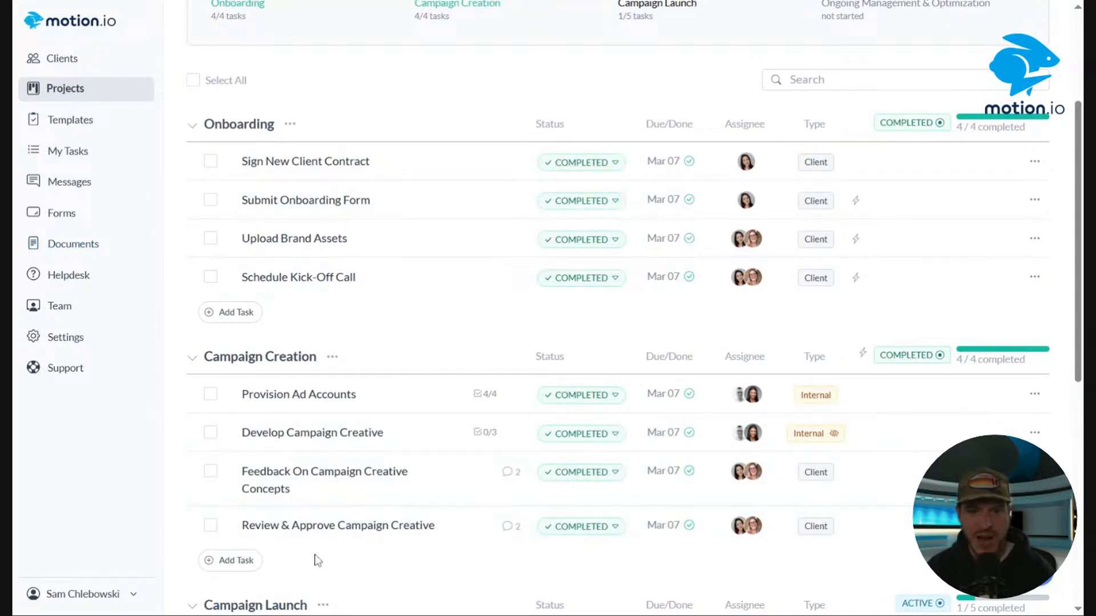
# Start a new Campaign Creation task titled Complete Checklist.
pyautogui.click(256, 564)
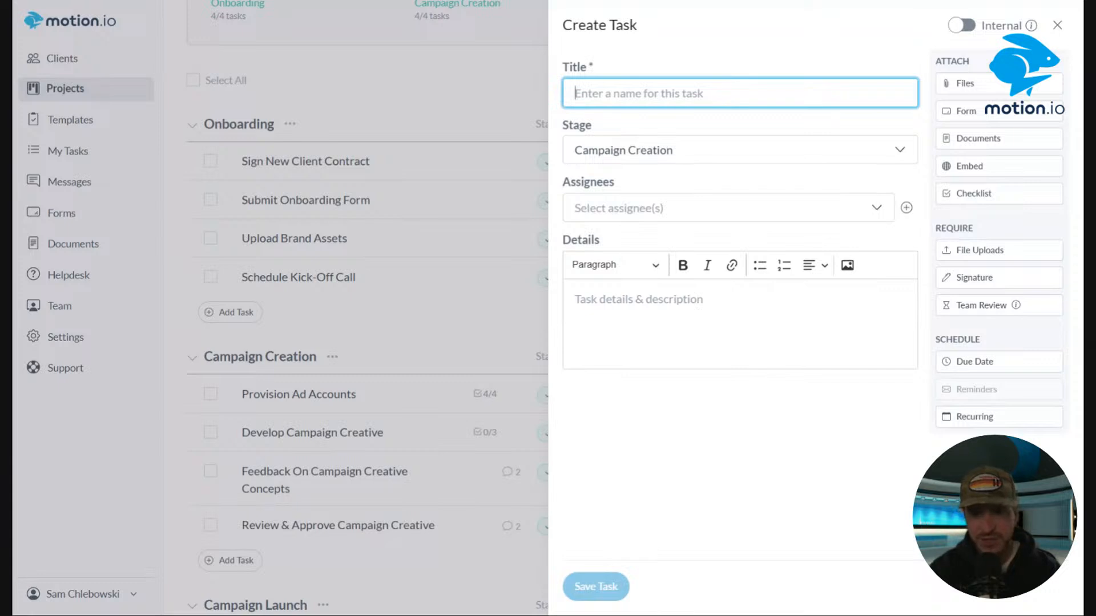
pyautogui.write('VC')
pyautogui.press('BackSpace')
pyautogui.press('BackSpace')
pyautogui.write('CV')
pyautogui.press('BackSpace')
pyautogui.write('omplete Checkli')
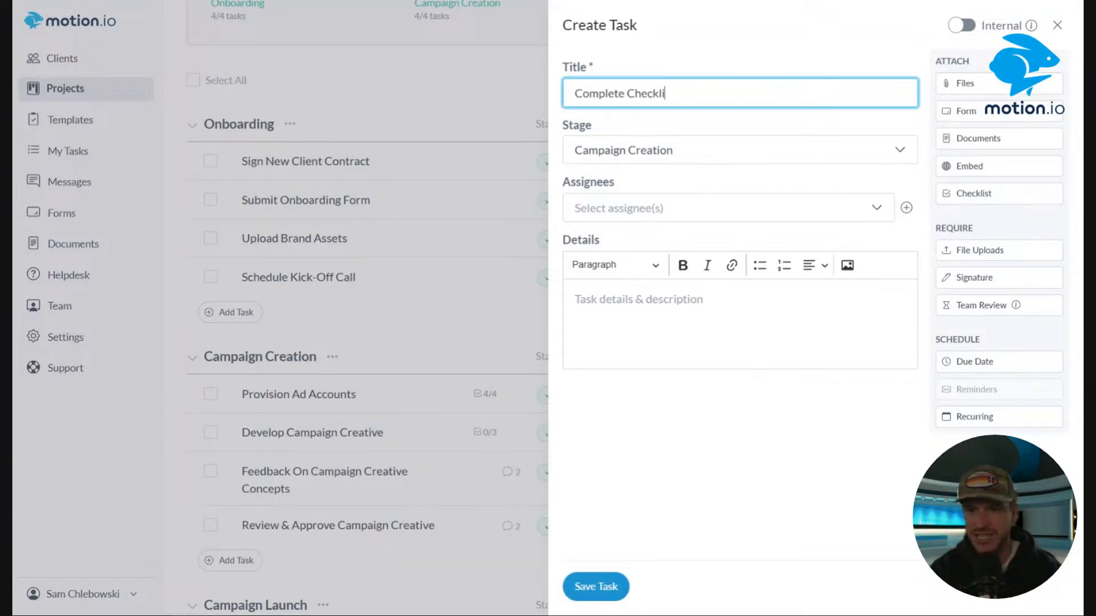
pyautogui.write('st')
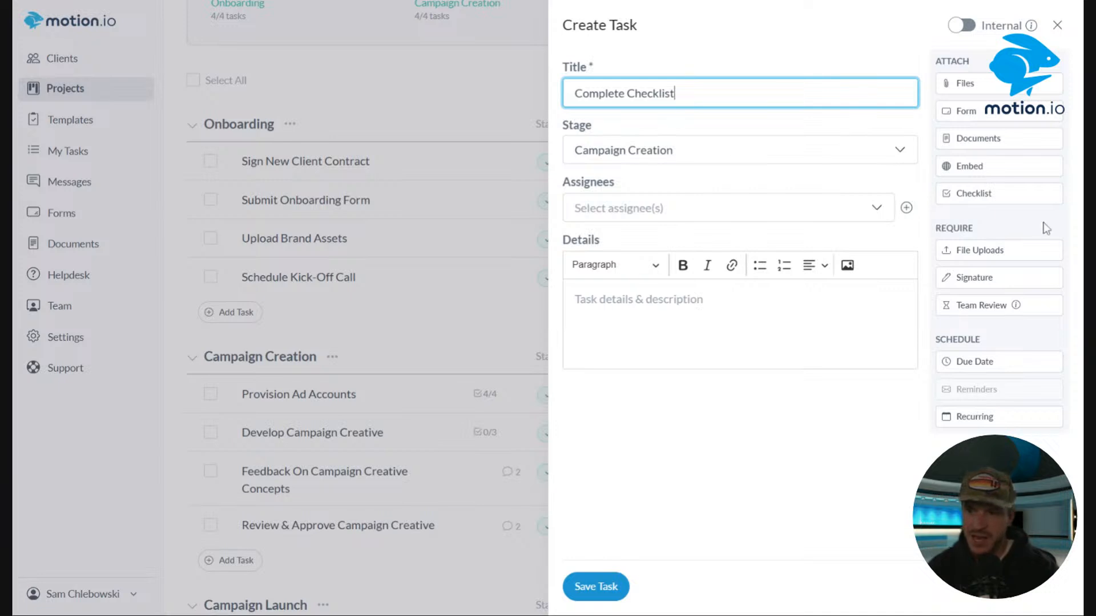
# Attach a checklist to the task with items Item 1, Item 2 and Item 3.
pyautogui.click(1014, 197)
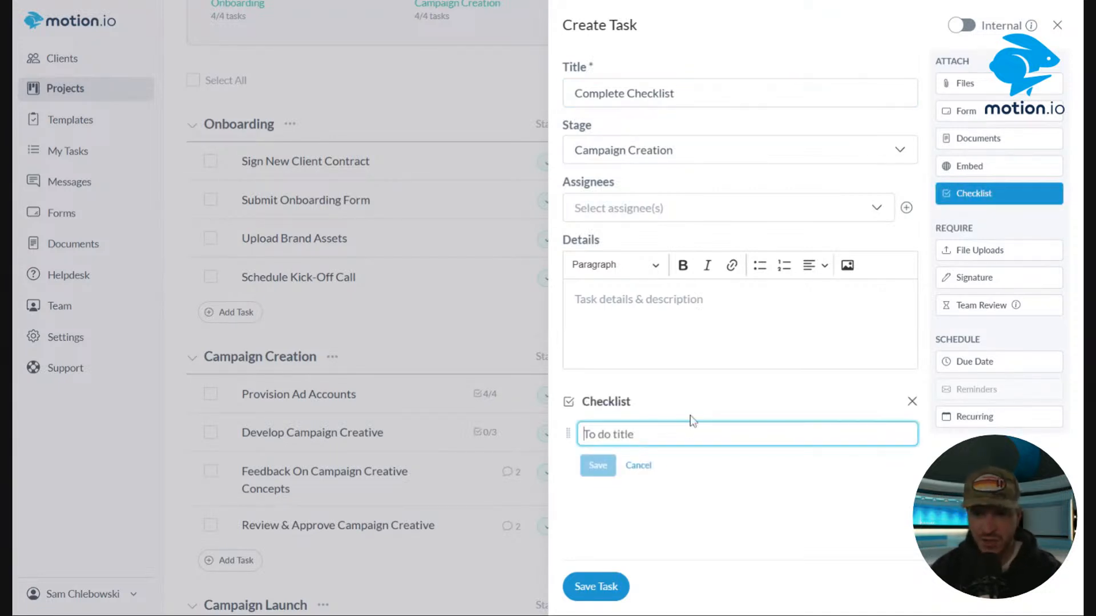
pyautogui.write('Item 1')
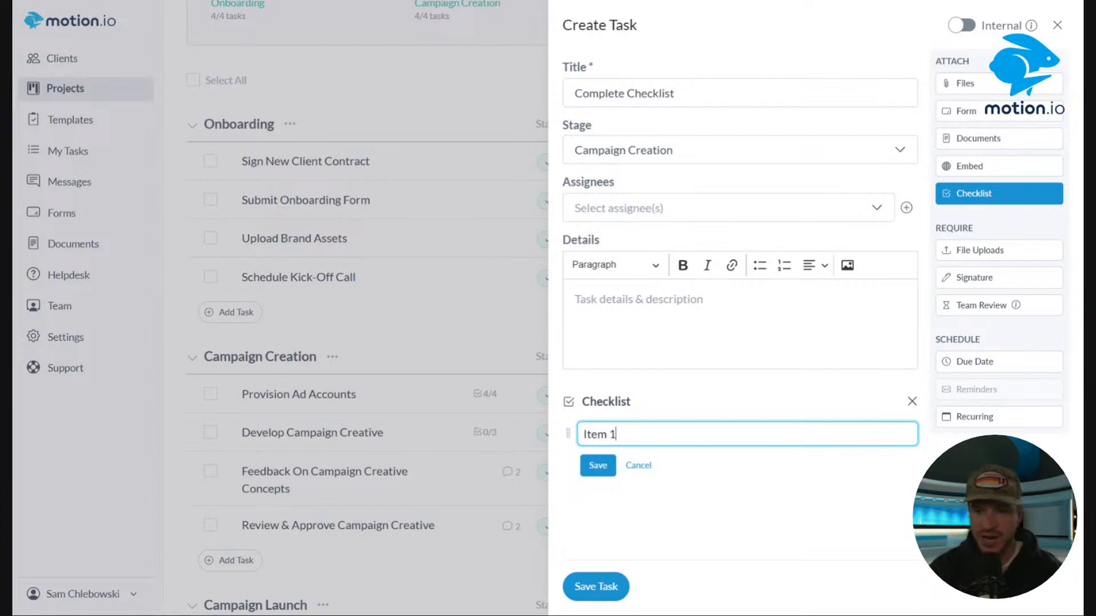
pyautogui.click(597, 465)
pyautogui.click(604, 466)
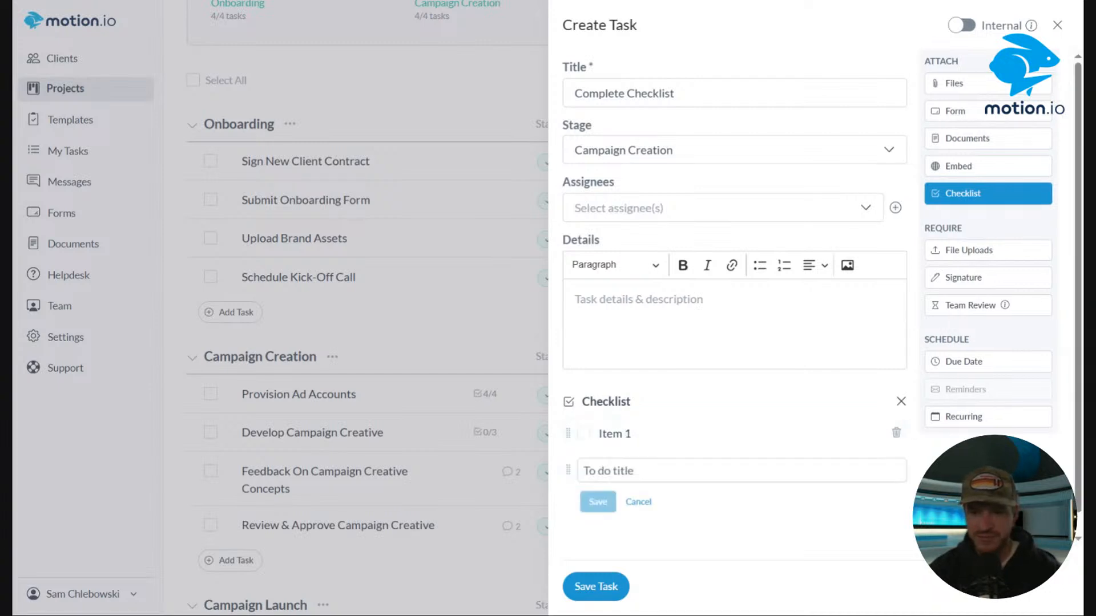
pyautogui.write('Item 2')
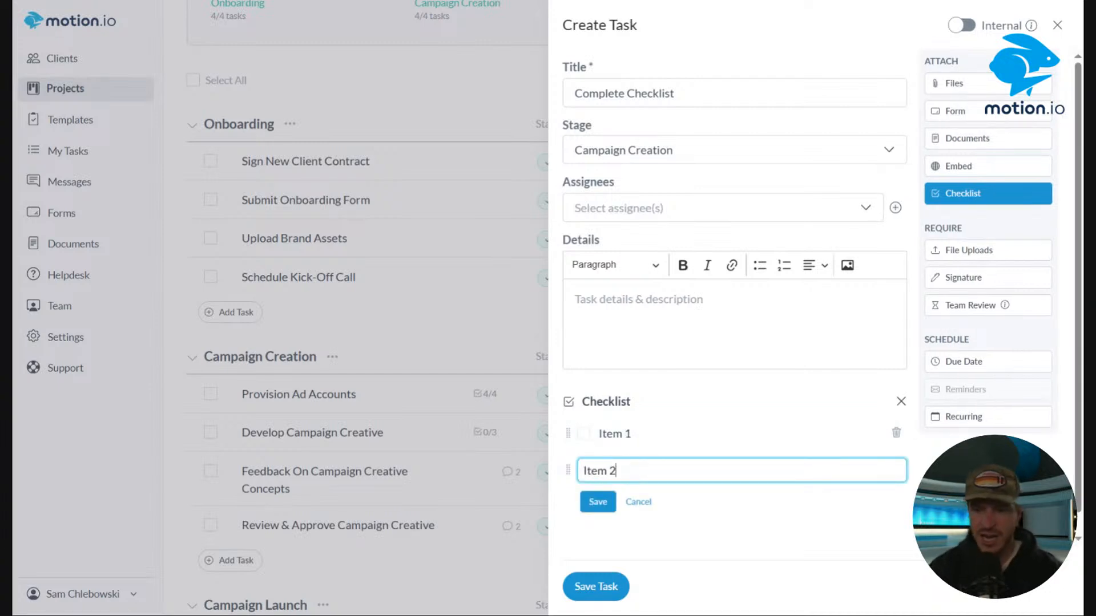
pyautogui.click(598, 501)
pyautogui.click(599, 504)
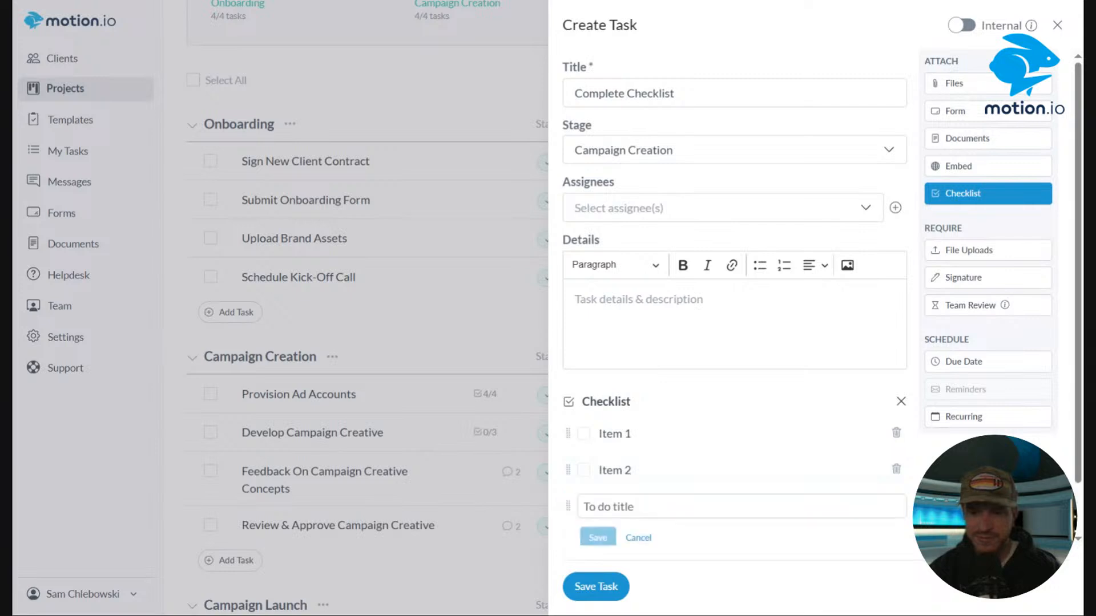
pyautogui.write('Item 3')
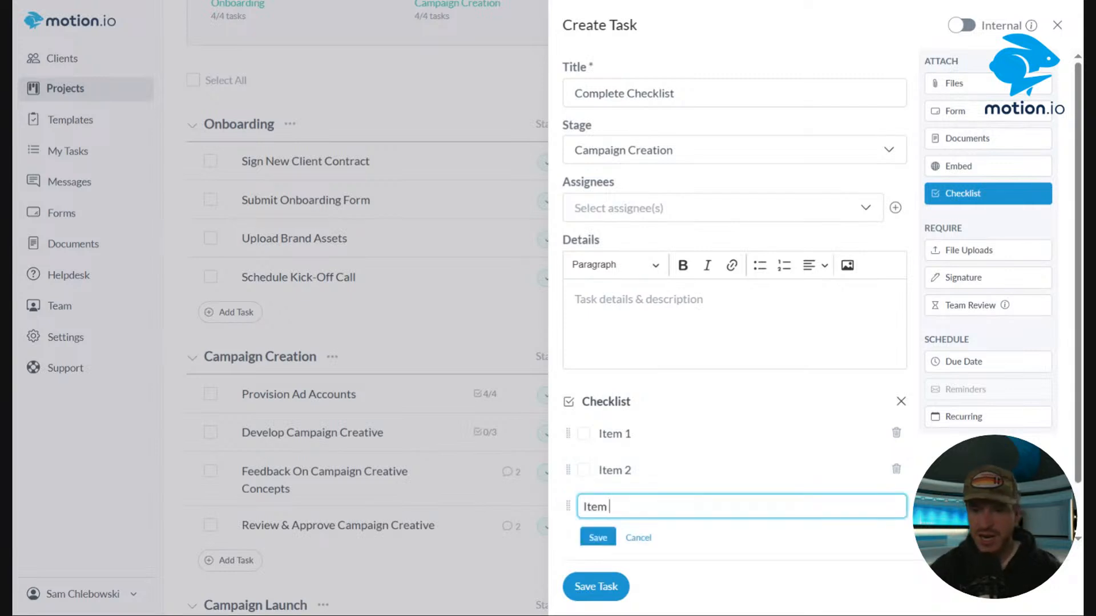
pyautogui.click(597, 538)
# Assign the Complete Checklist task to the first listed client and save it.
pyautogui.click(709, 209)
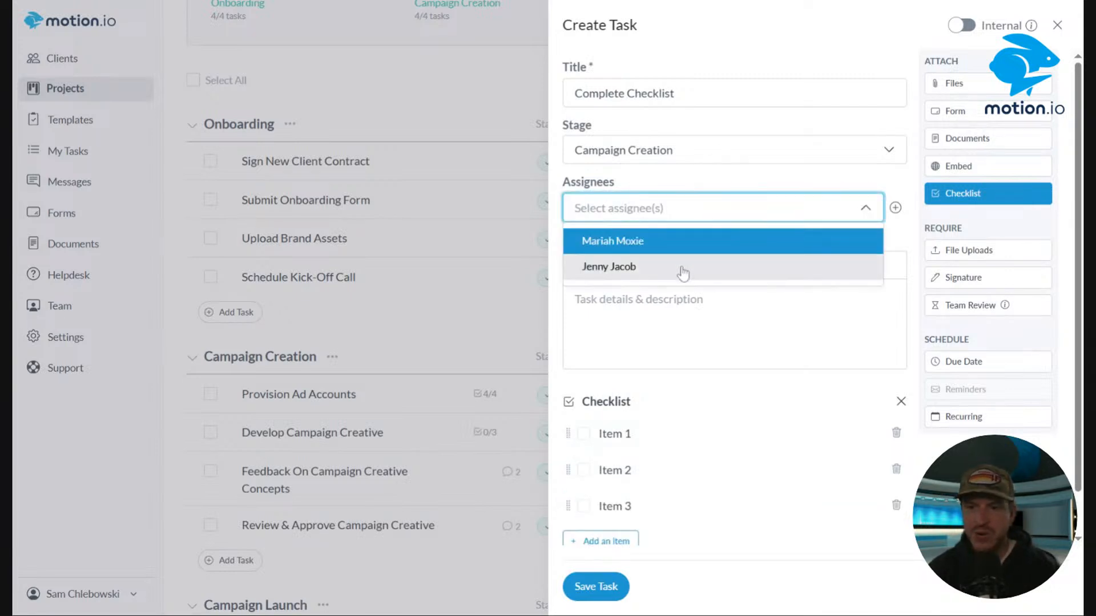
pyautogui.click(684, 241)
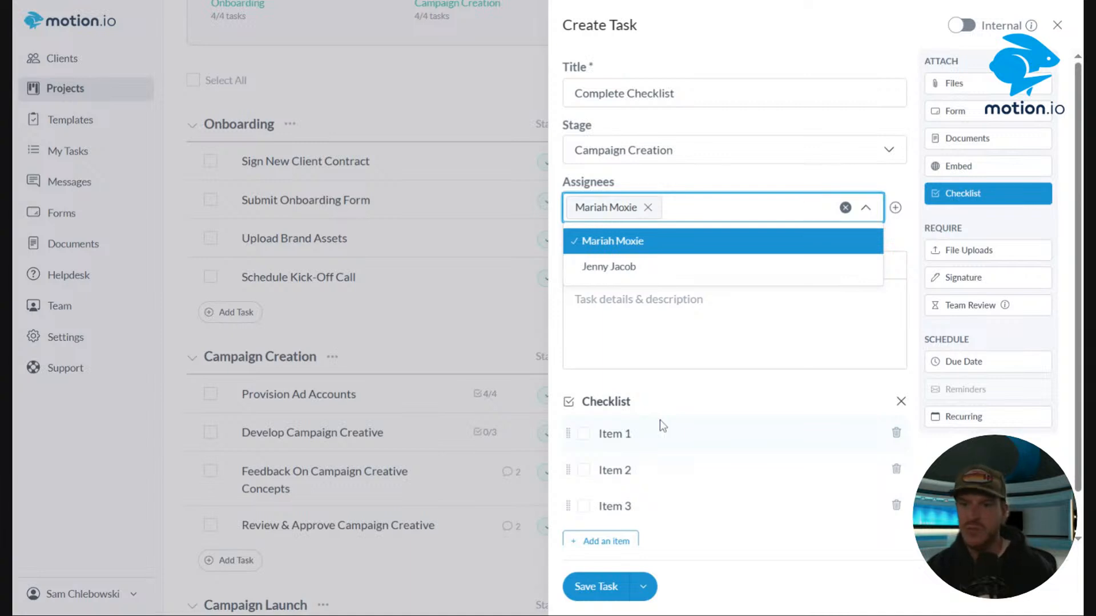
pyautogui.click(595, 595)
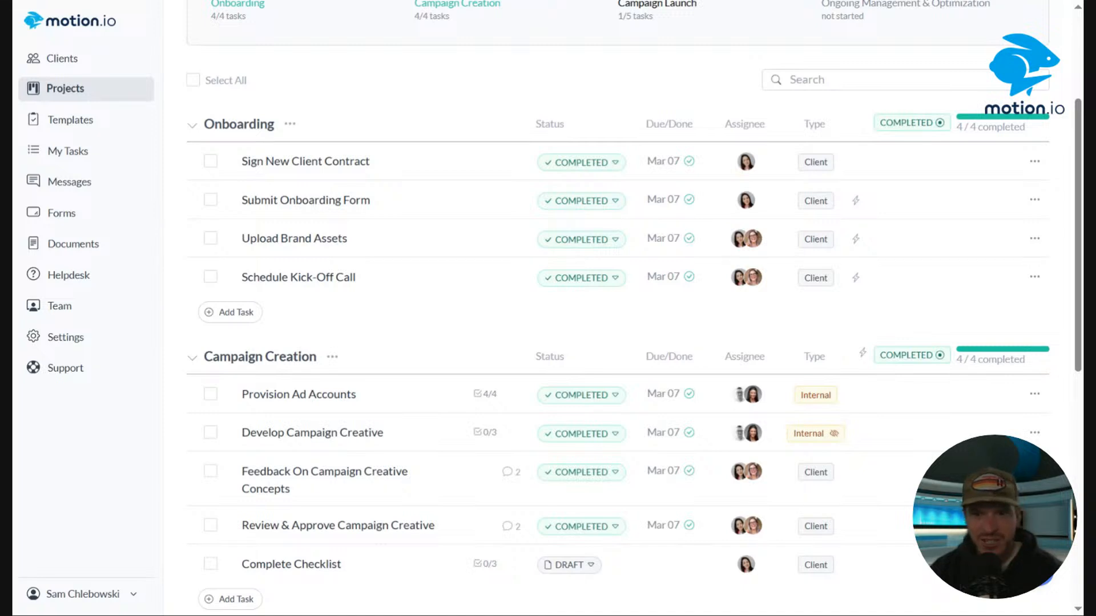
# Review the project's user list, then expand the collapsed task stages.
pyautogui.scroll(3, 440, 371)
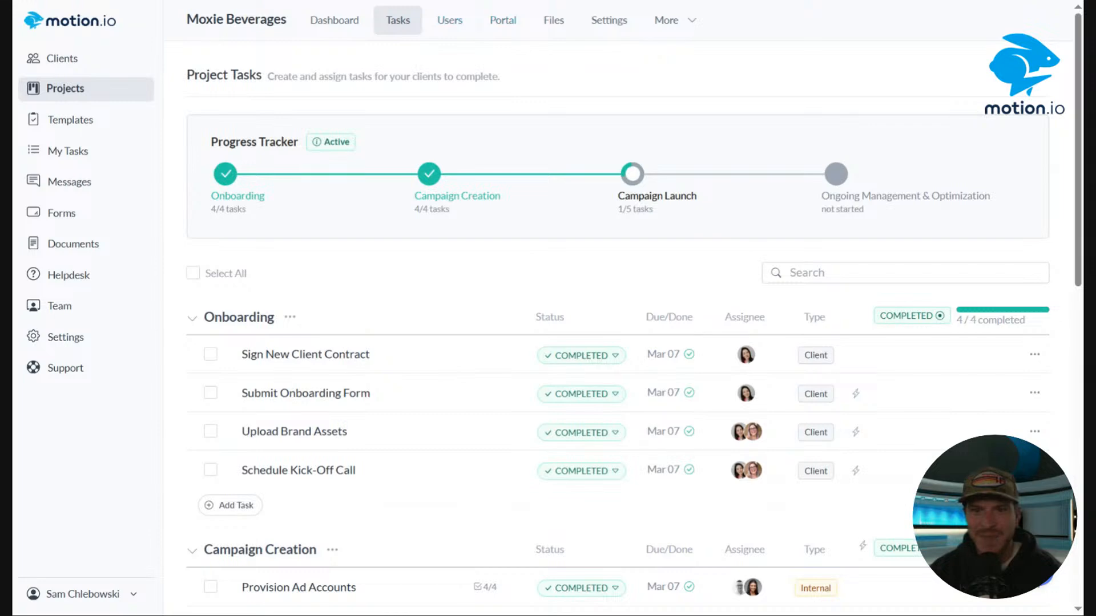
pyautogui.click(449, 20)
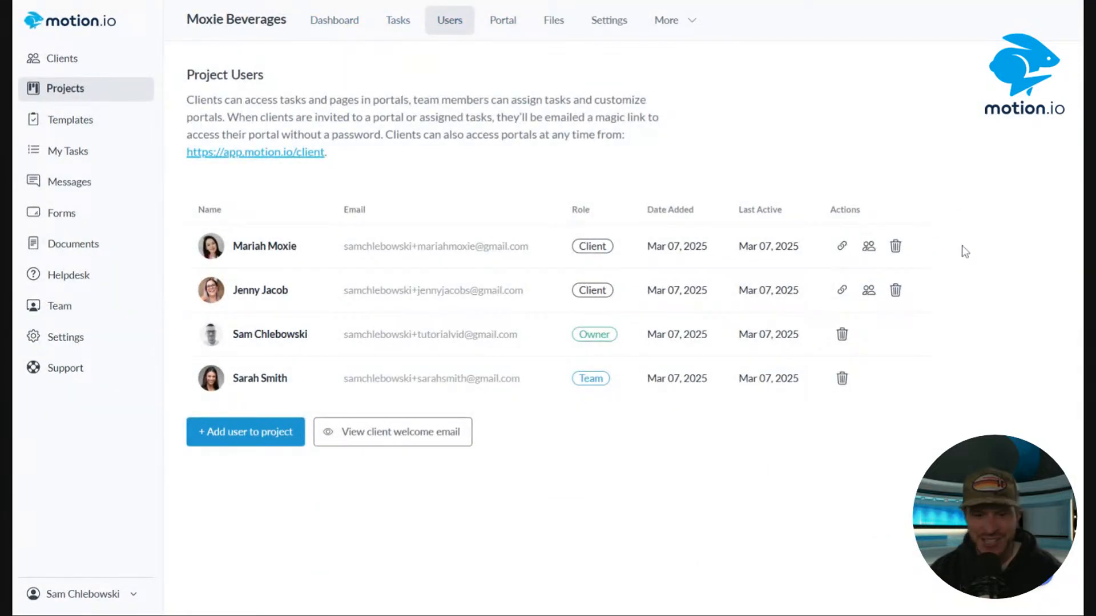
pyautogui.scroll(-4, 961, 247)
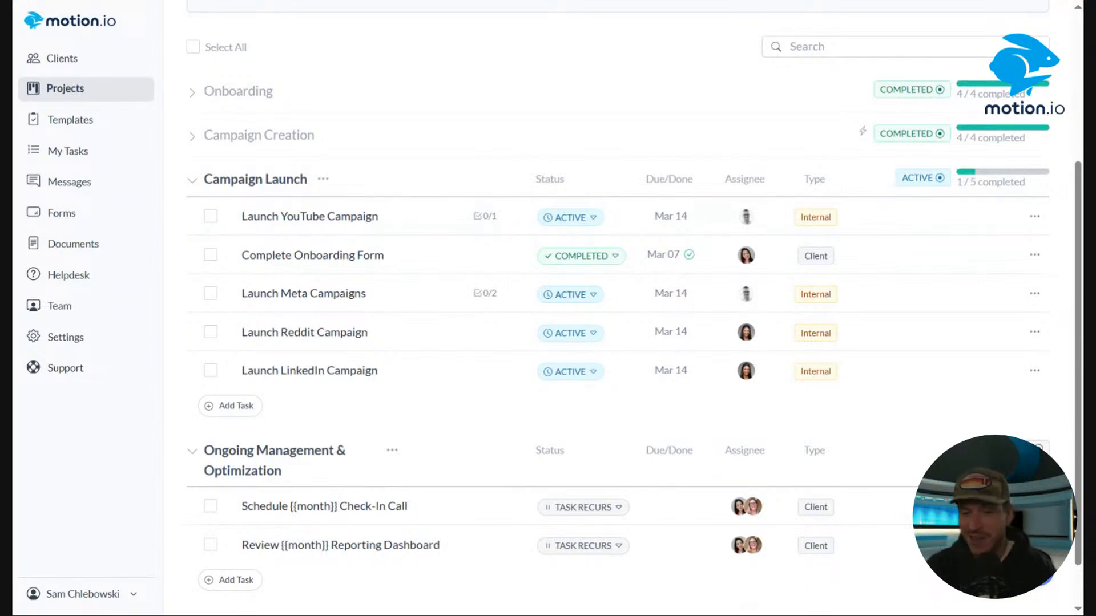
pyautogui.click(191, 137)
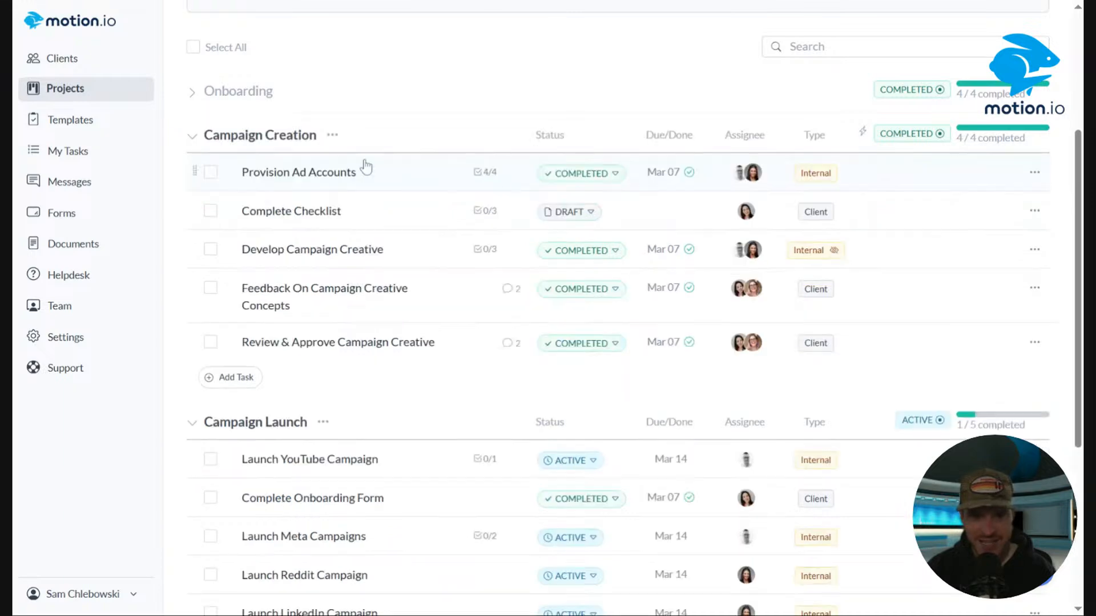
pyautogui.click(192, 94)
pyautogui.scroll(-5, 506, 266)
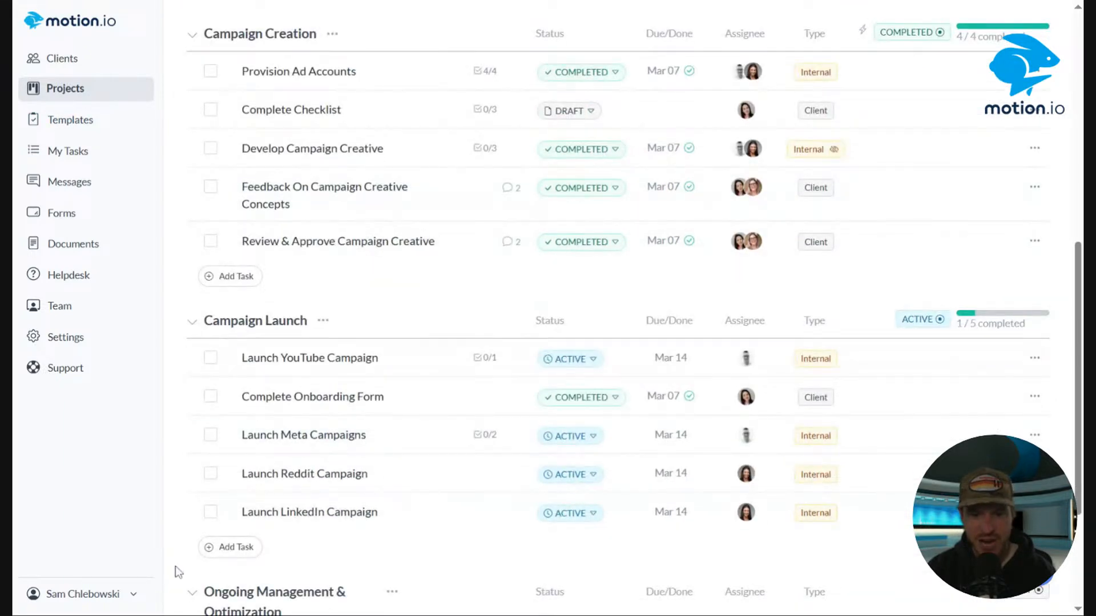
# Start a new Campaign Launch task titled Client Checklist.
pyautogui.click(228, 548)
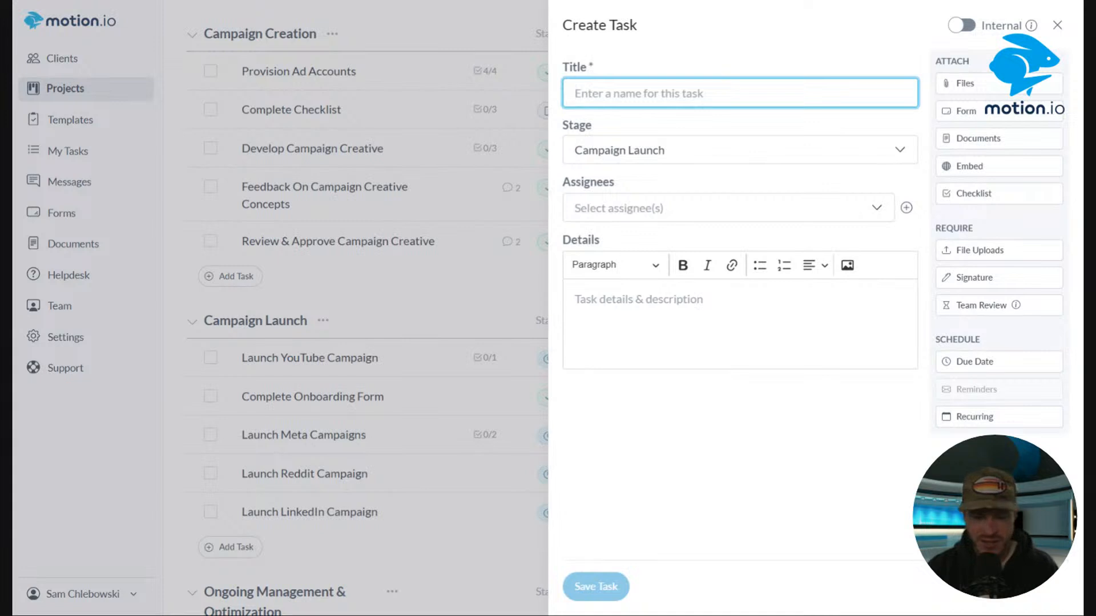
pyautogui.write('Client Checklist')
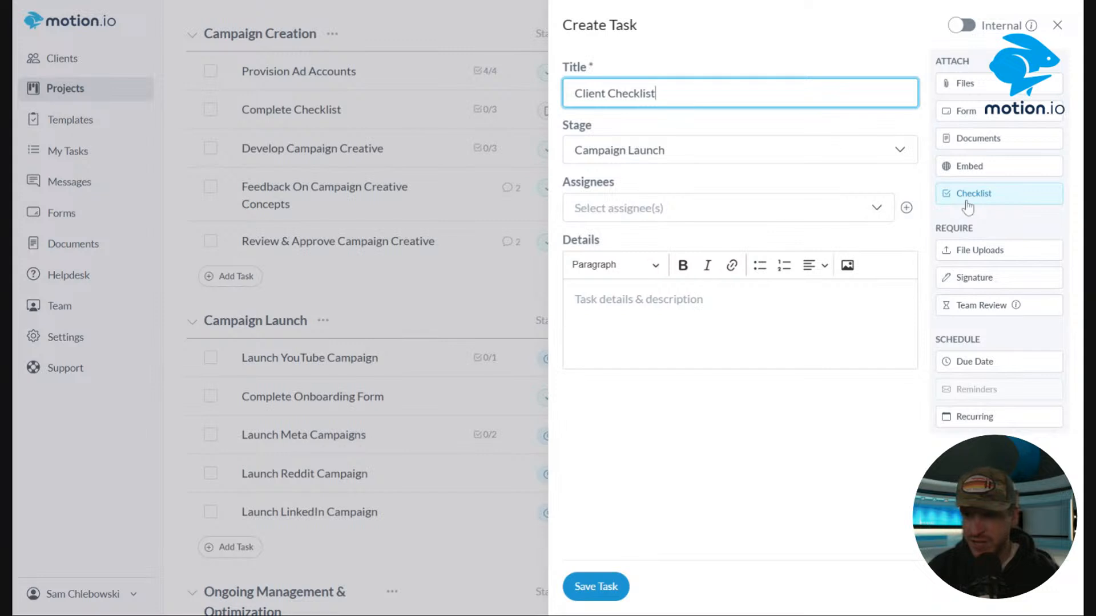
# Assign the Client Checklist task to the first listed client and attach a checklist with items Item 1, Item 2 and Item 3.
pyautogui.click(729, 211)
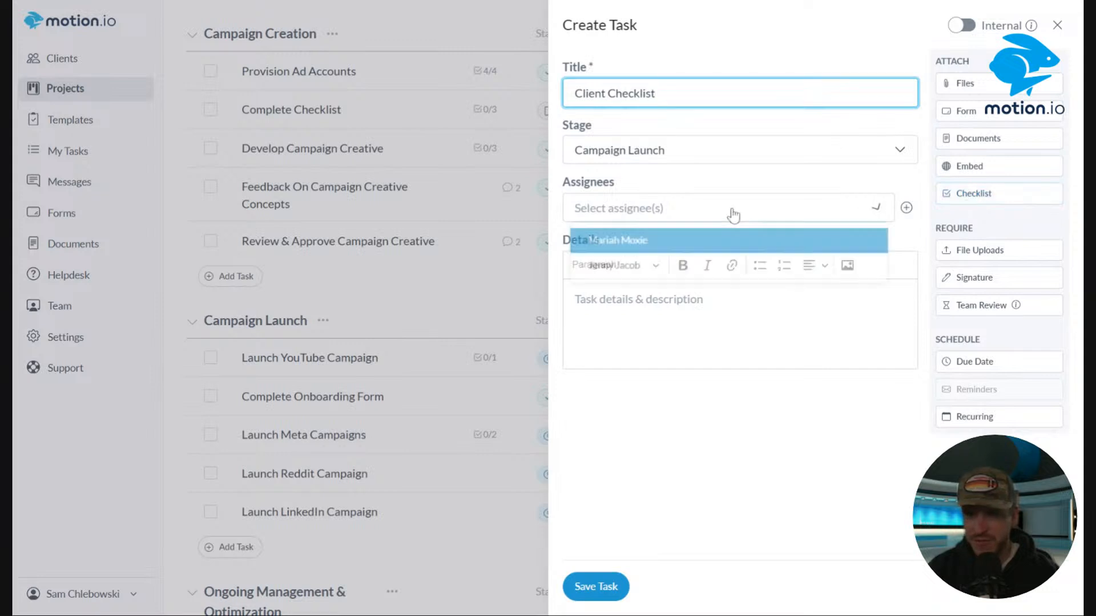
pyautogui.click(662, 241)
pyautogui.click(970, 192)
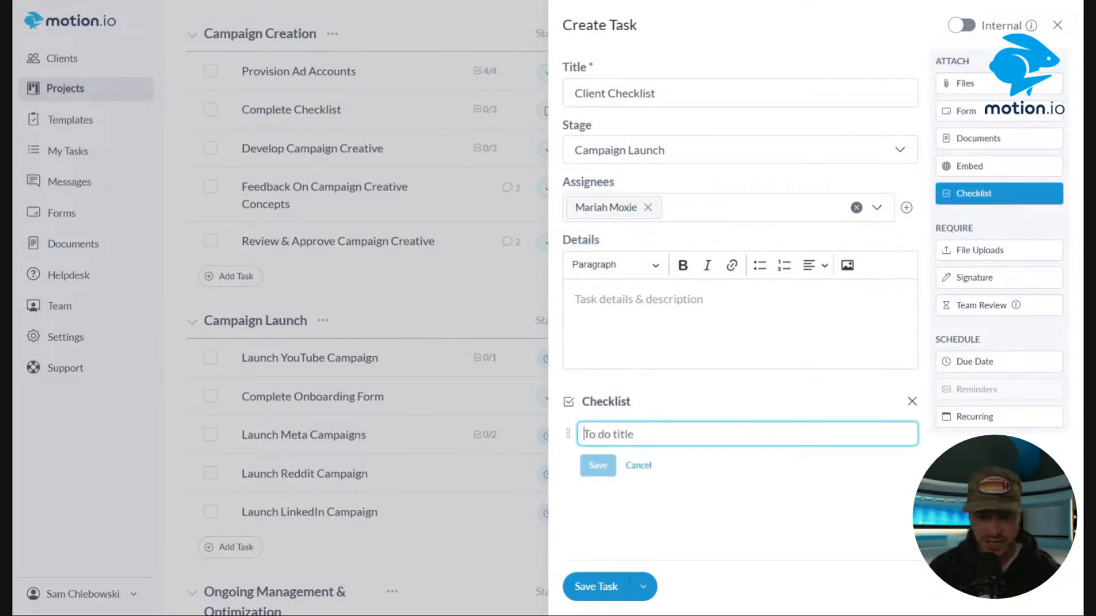
pyautogui.write('Item 1')
pyautogui.click(598, 465)
pyautogui.click(623, 474)
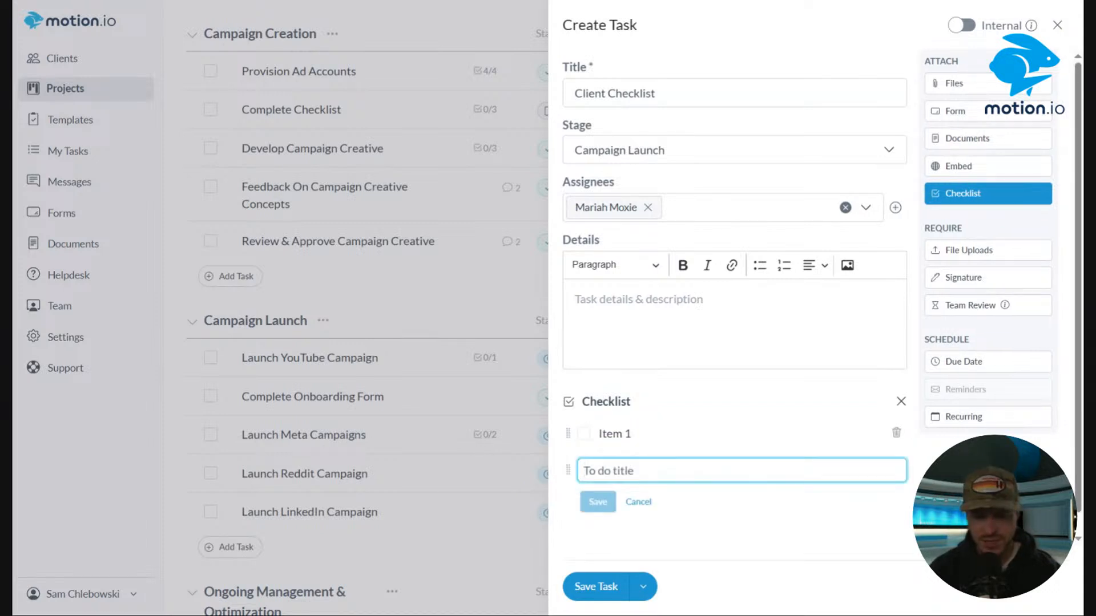
pyautogui.write('Item 2')
pyautogui.click(597, 501)
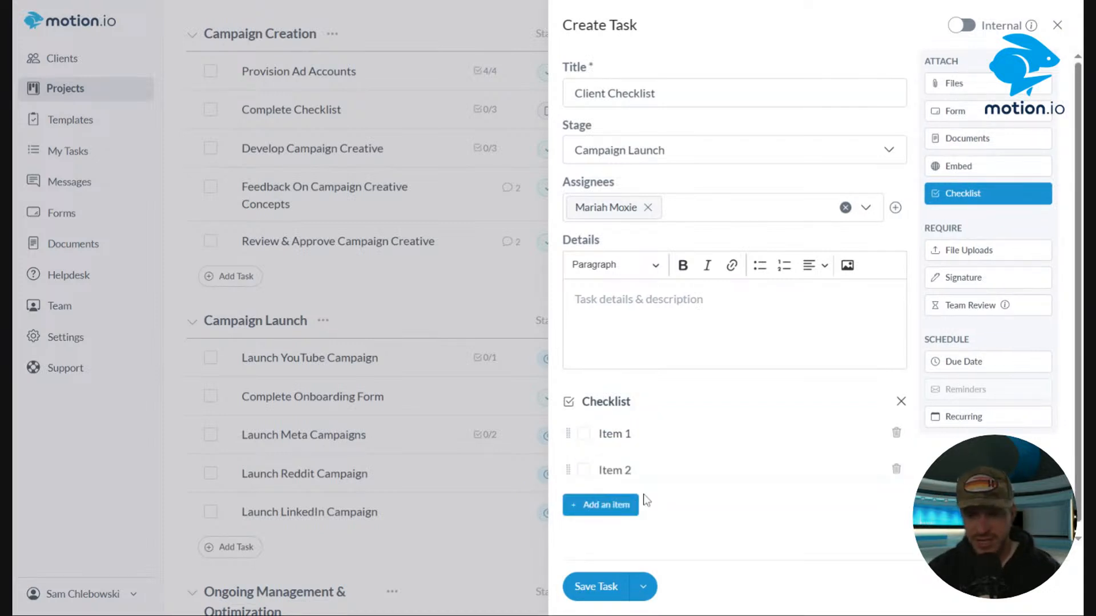
pyautogui.click(634, 505)
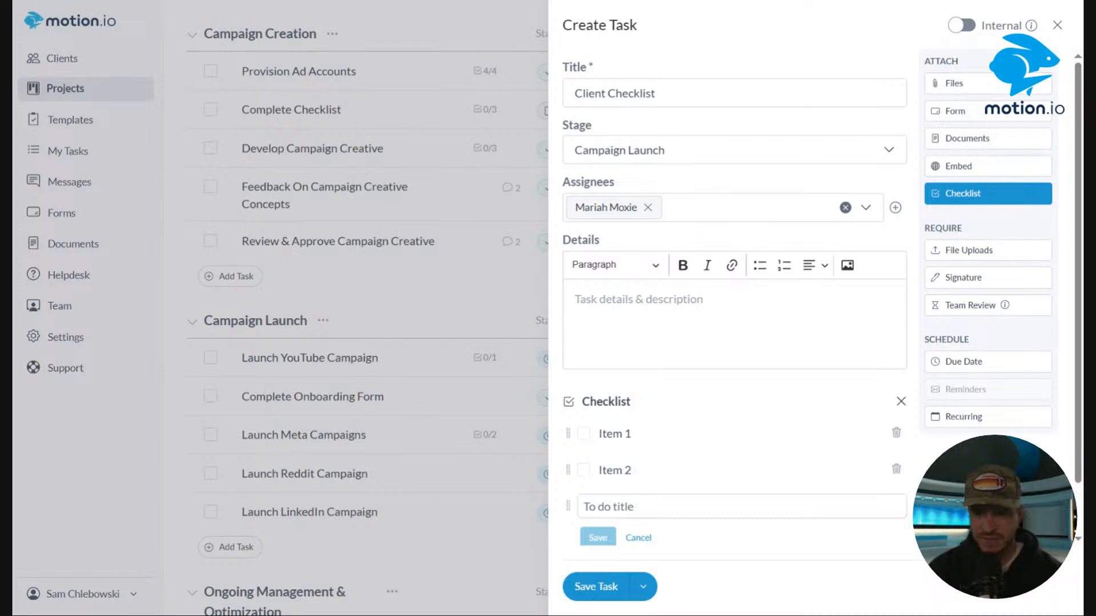
pyautogui.write('Item 3')
pyautogui.click(607, 543)
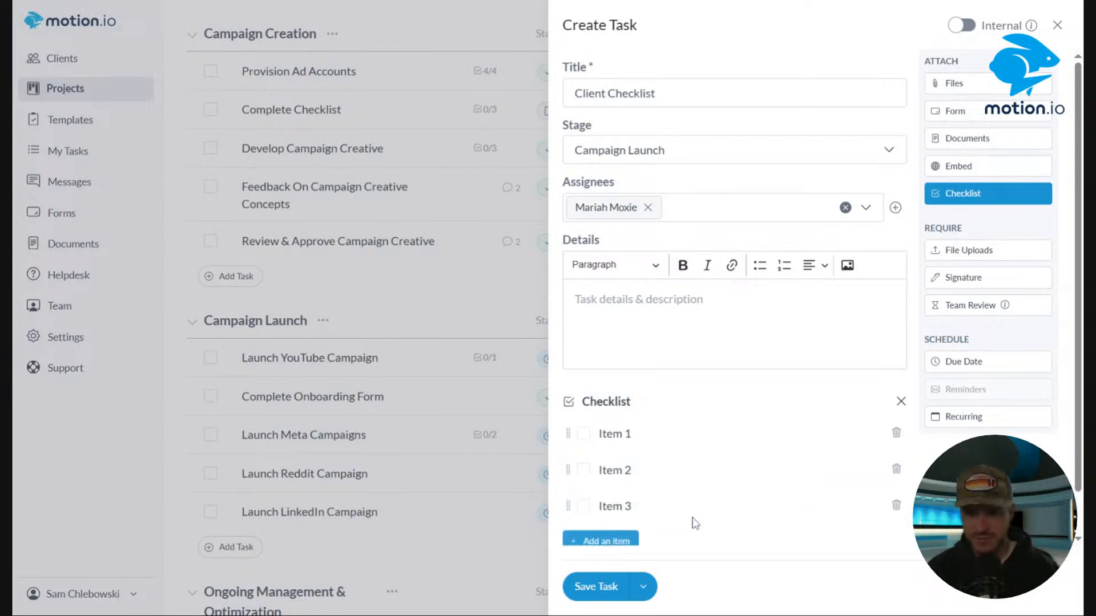
# Save the Client Checklist task and set its status to Active.
pyautogui.click(605, 586)
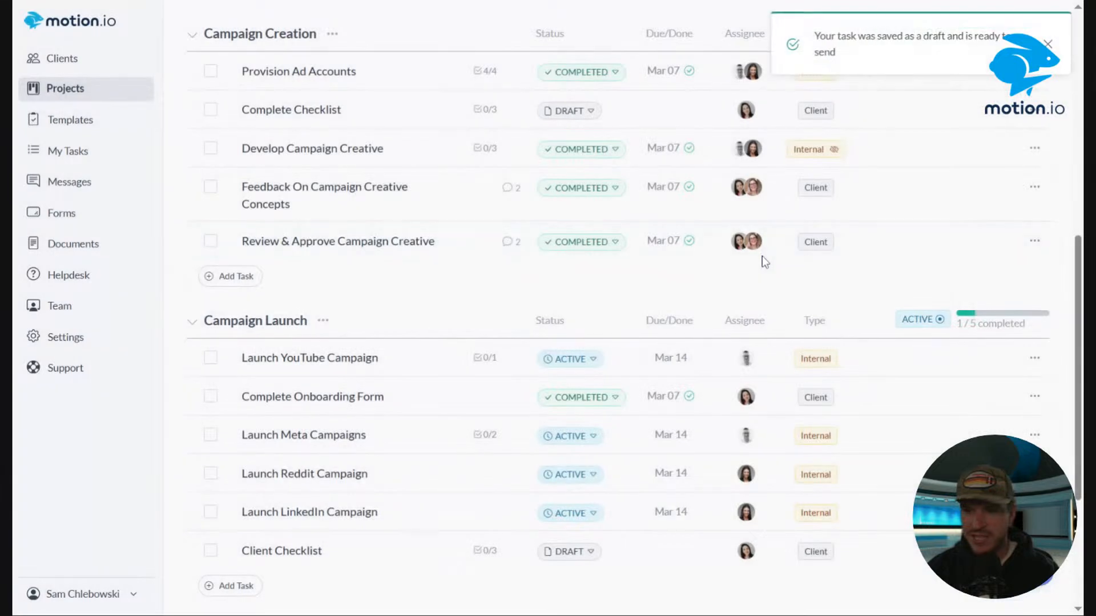
pyautogui.scroll(-2, 602, 468)
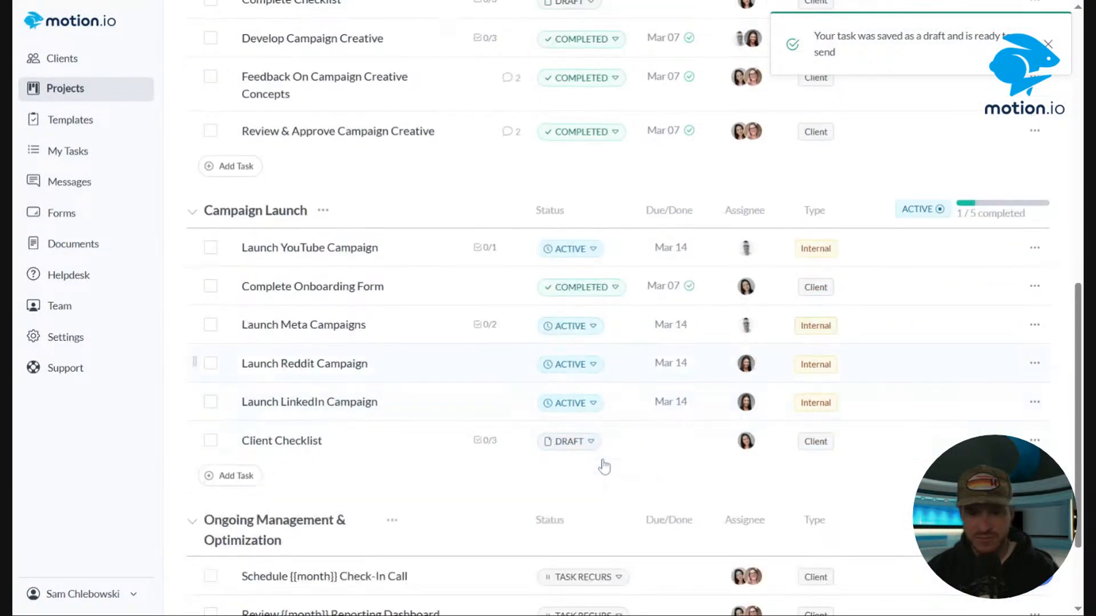
pyautogui.scroll(-2, 604, 467)
pyautogui.click(569, 358)
pyautogui.click(593, 383)
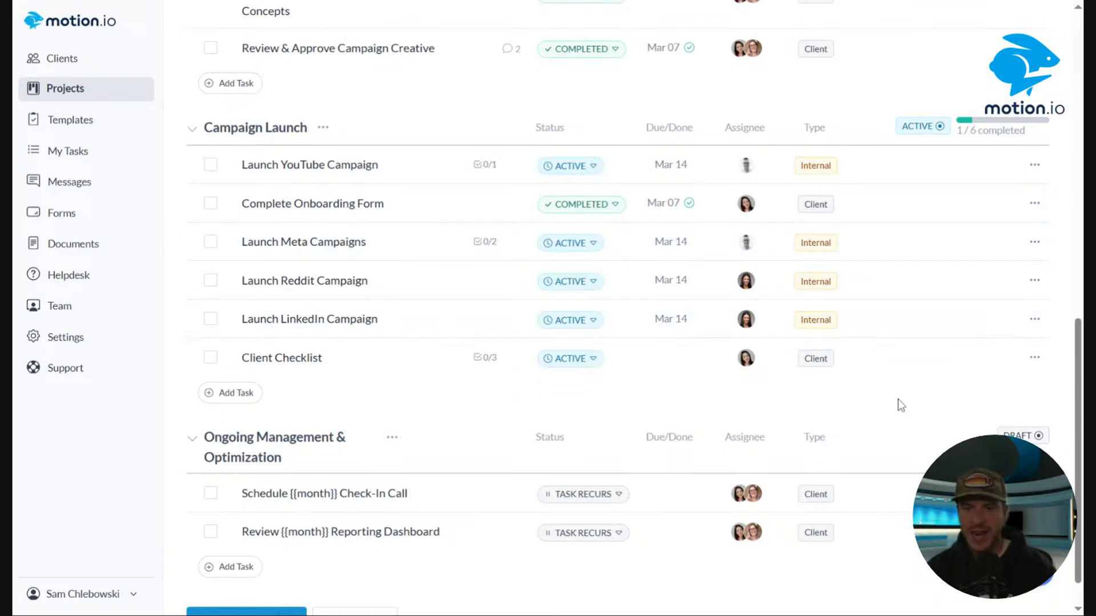
# Copy a login-less magic link for the first client from the project's Users page.
pyautogui.scroll(5, 898, 404)
pyautogui.scroll(-5, 845, 409)
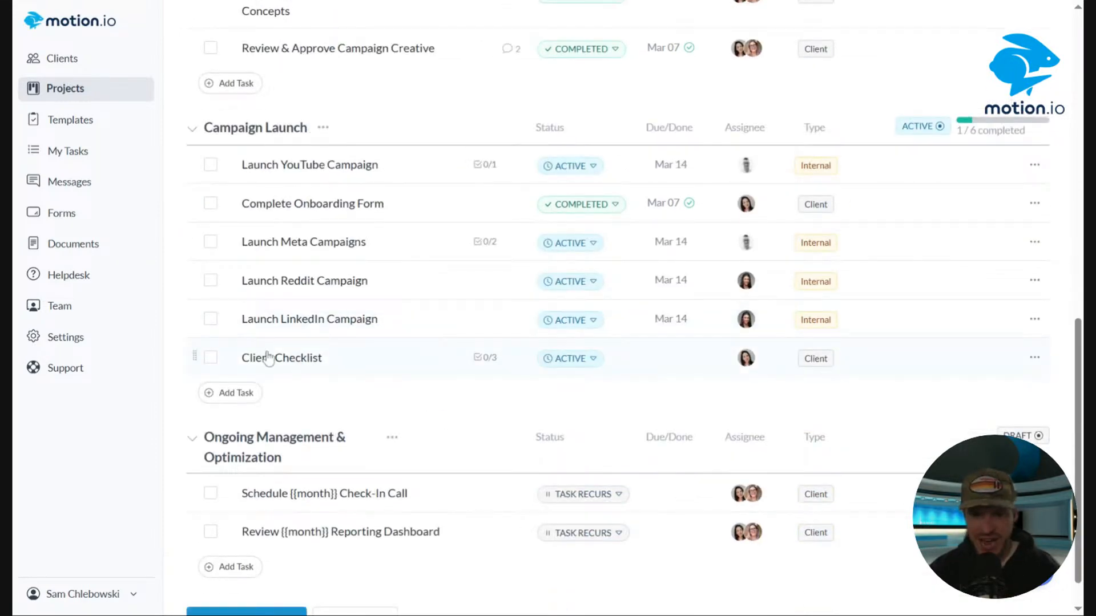
pyautogui.scroll(8, 567, 320)
pyautogui.scroll(4, 566, 320)
pyautogui.click(457, 22)
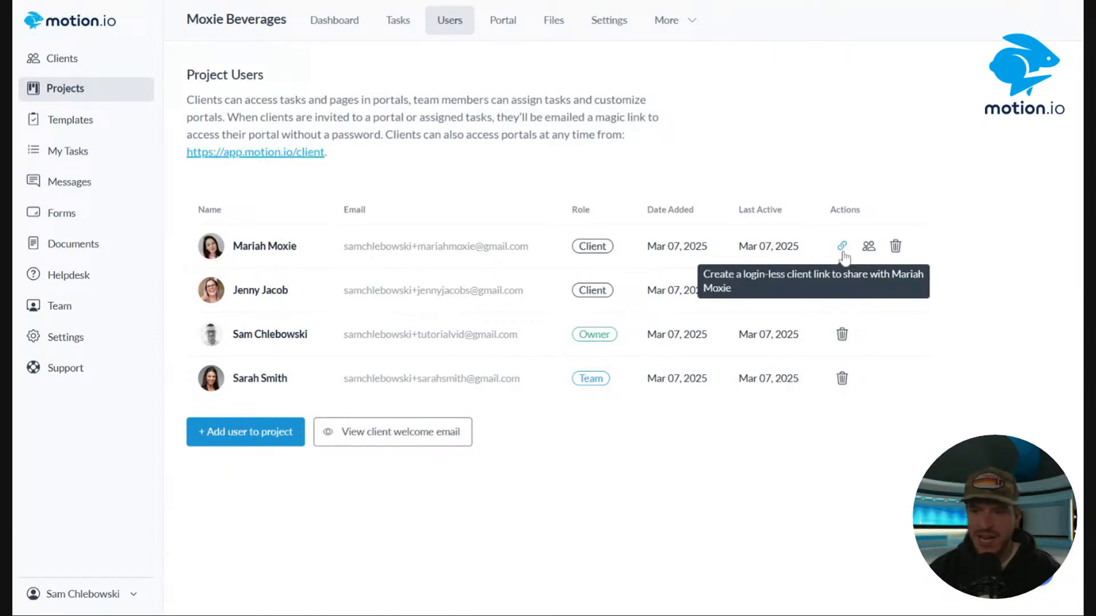
pyautogui.click(843, 255)
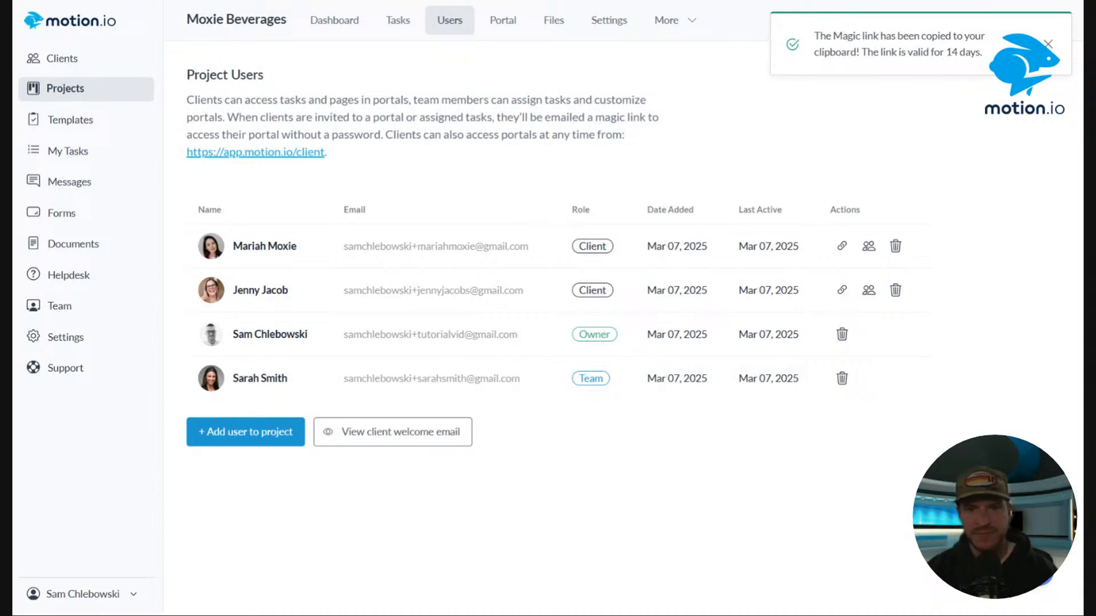
# Open the client portal in a private browser window, tick all three Client Checklist items and mark the task completed.
pyautogui.hotkey('ctrl', 'shift', 'n')
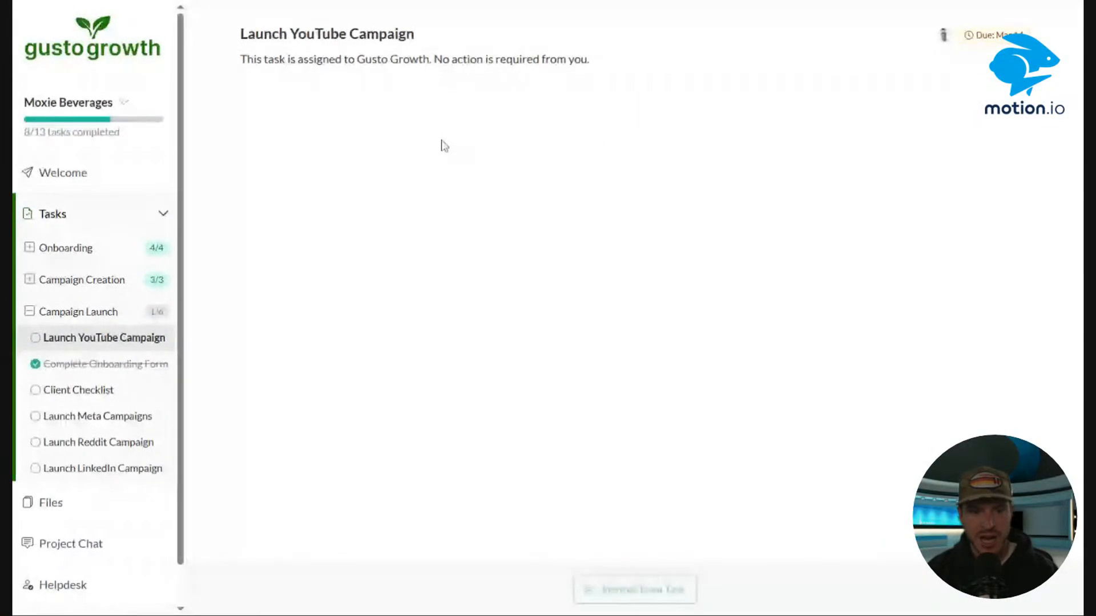
pyautogui.click(109, 391)
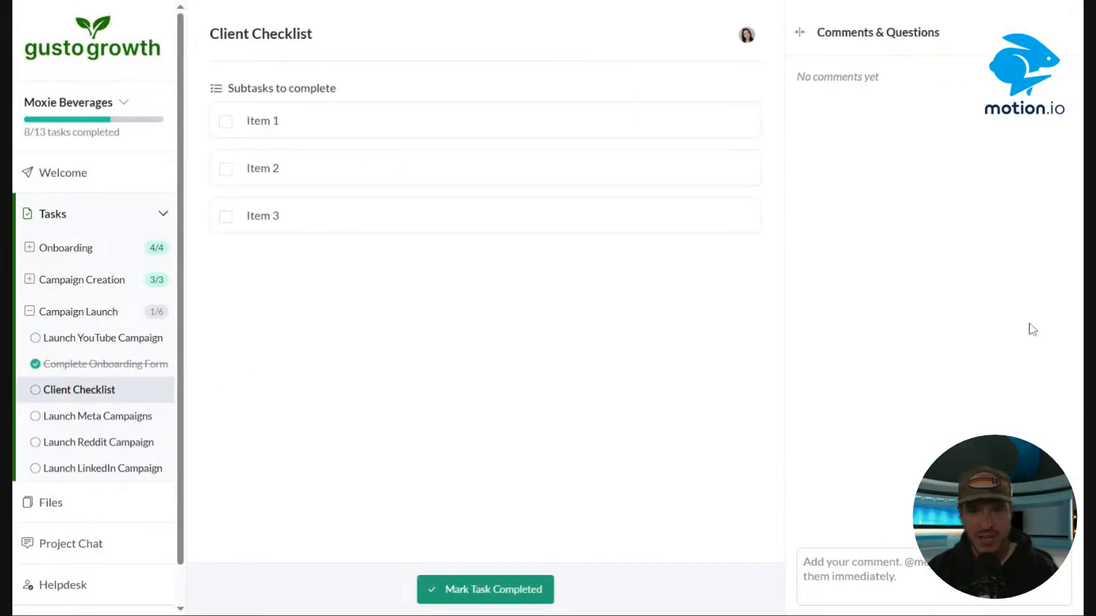
pyautogui.click(225, 121)
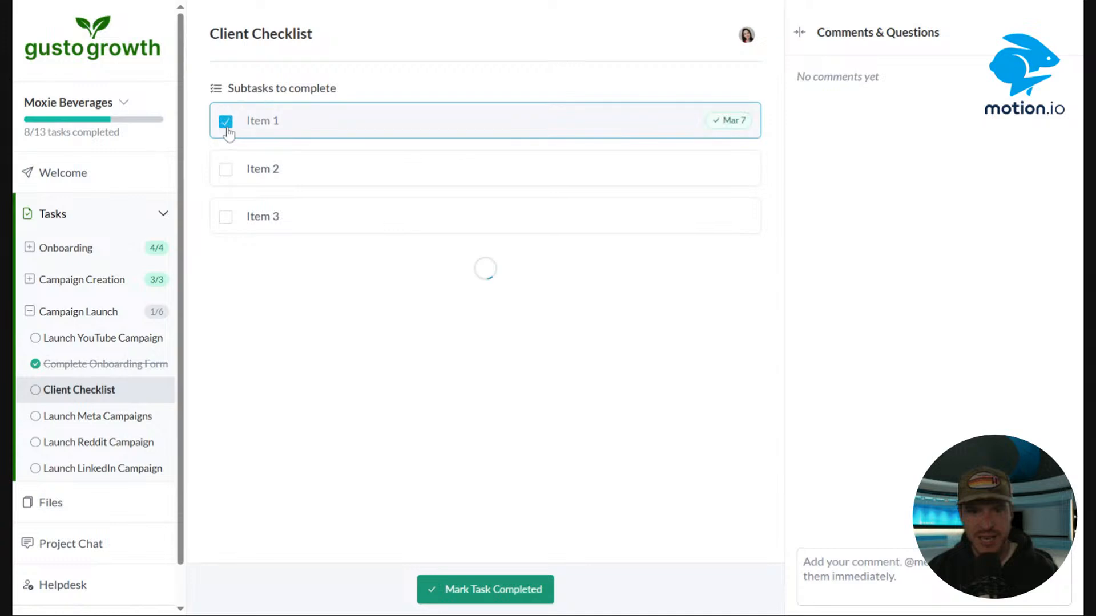
pyautogui.click(225, 170)
pyautogui.click(226, 218)
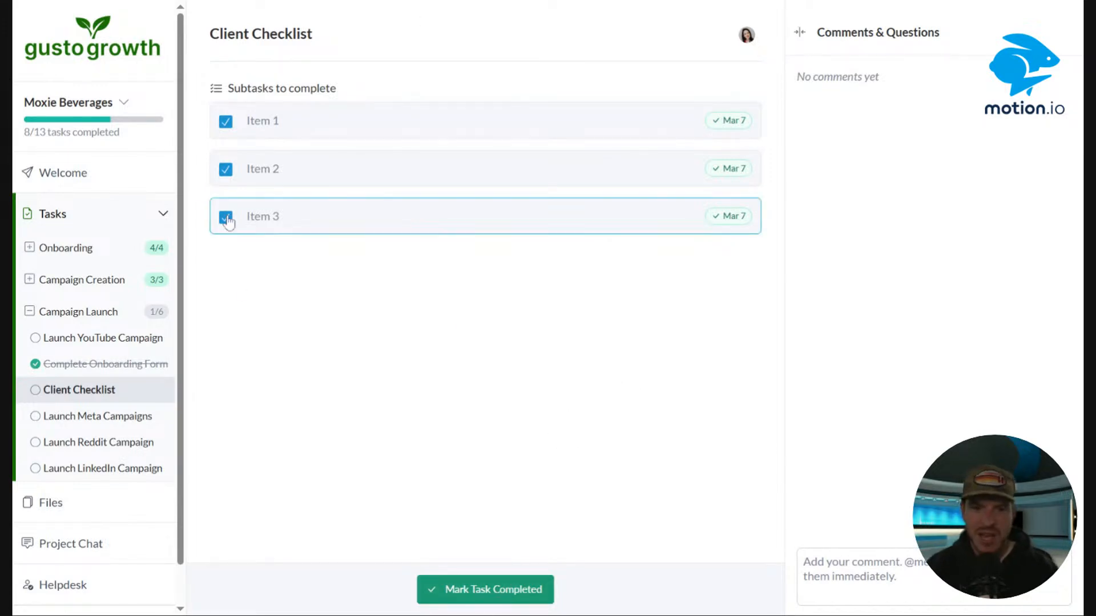
pyautogui.click(514, 594)
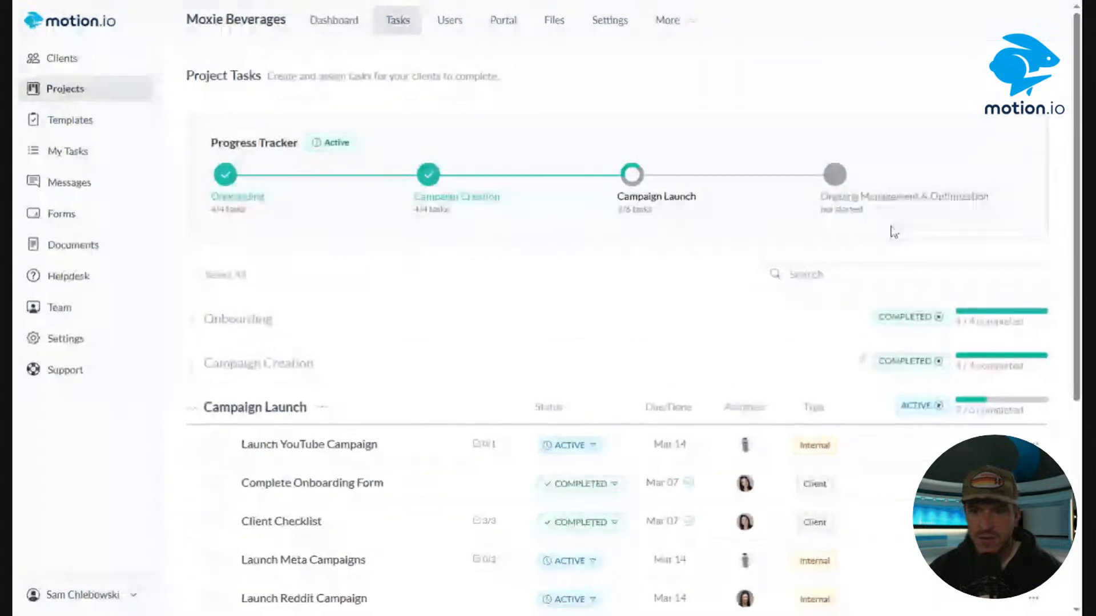
# Edit the Client Checklist task to require a team review by the project owner, then save it.
pyautogui.scroll(-3, 861, 252)
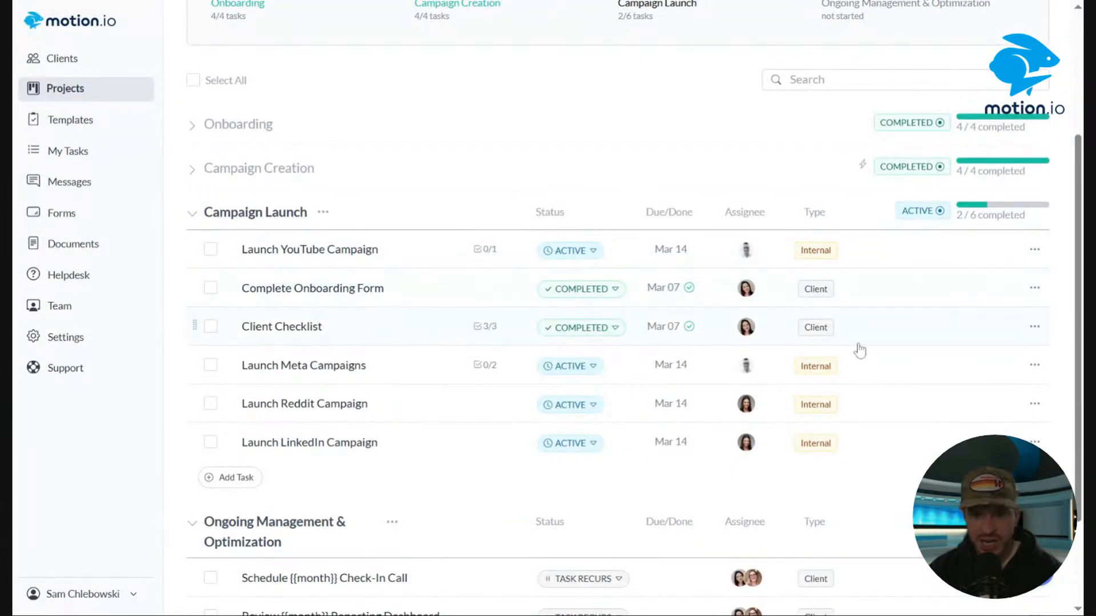
pyautogui.click(1034, 327)
pyautogui.click(1011, 400)
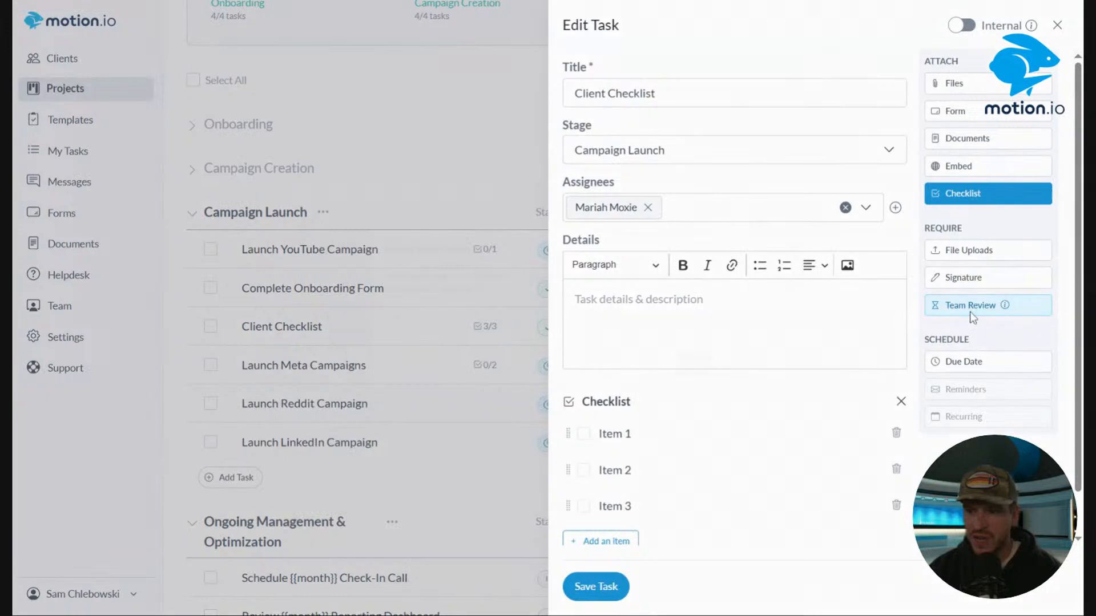
pyautogui.click(970, 307)
pyautogui.click(489, 322)
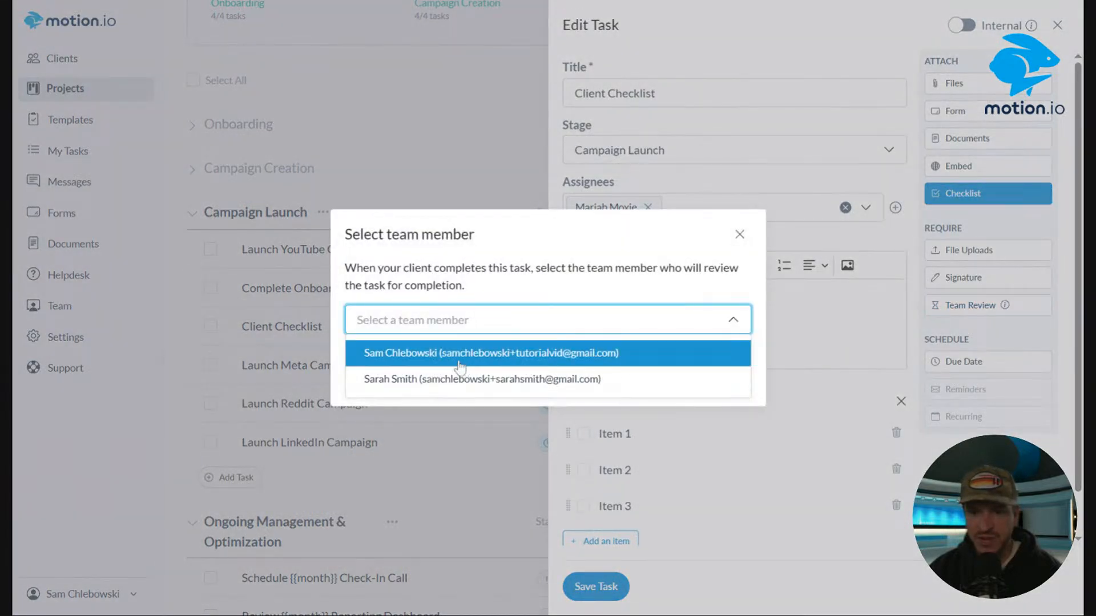
pyautogui.click(459, 359)
pyautogui.click(733, 387)
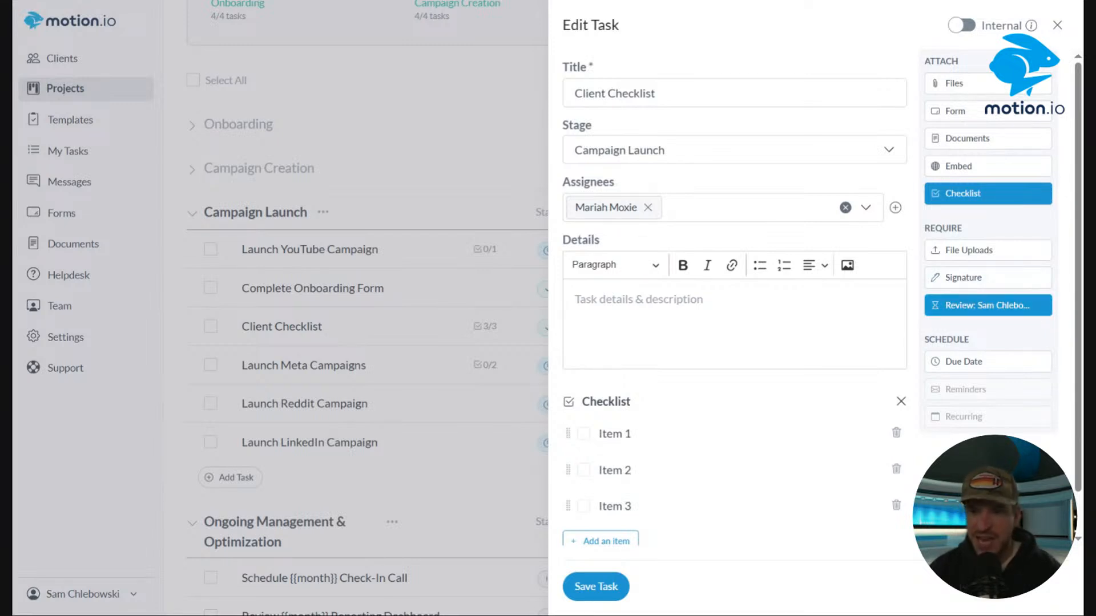
pyautogui.click(581, 596)
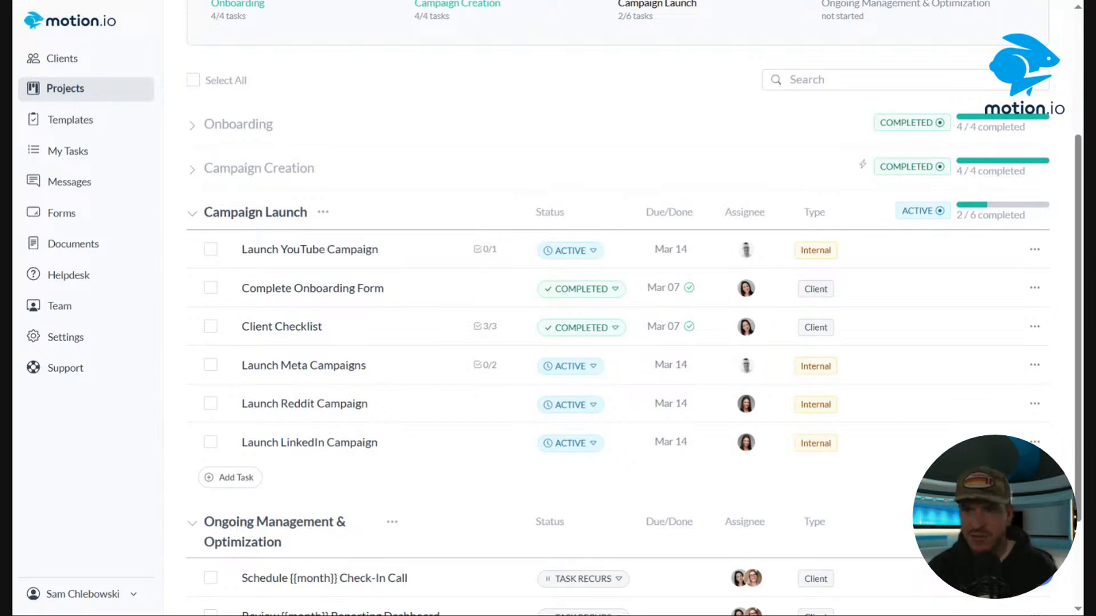
# Start a new Campaign Launch task with the project owner selected as team reviewer.
pyautogui.click(232, 477)
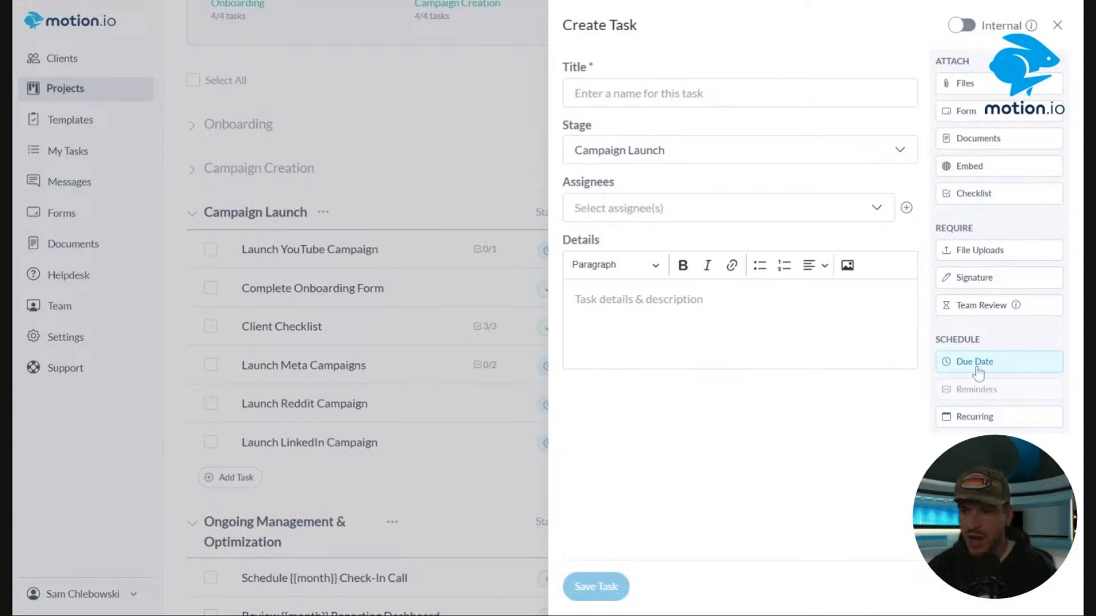
pyautogui.click(977, 306)
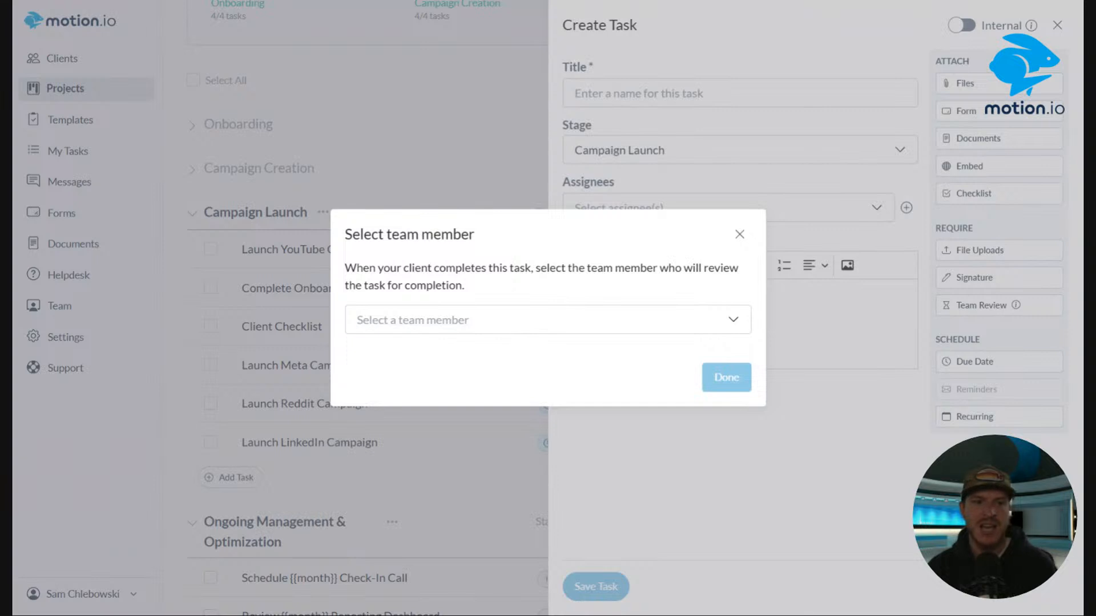
pyautogui.click(539, 325)
pyautogui.click(482, 352)
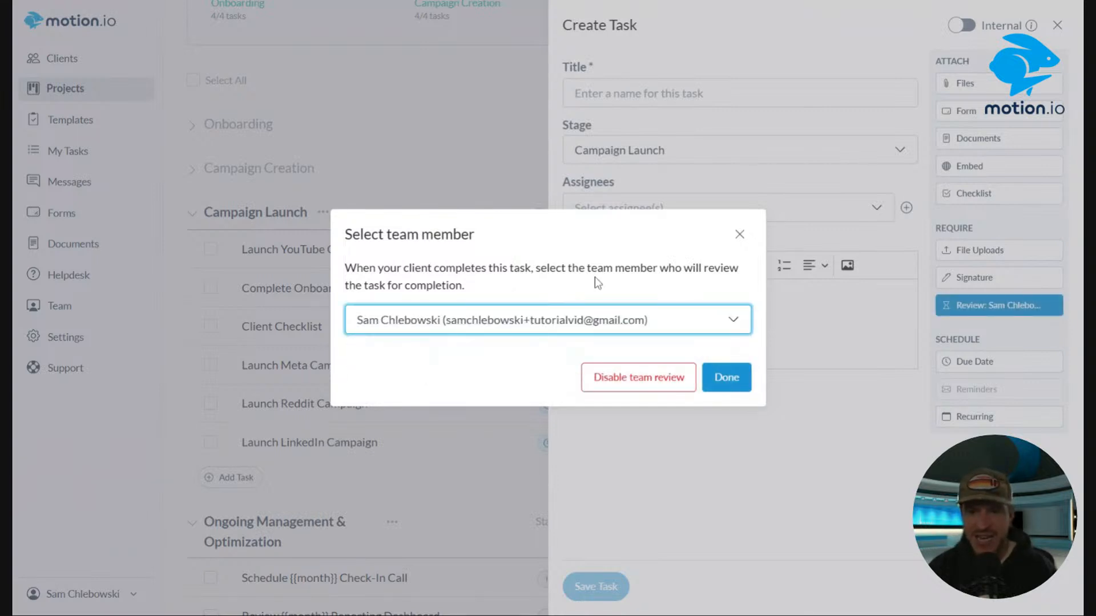
pyautogui.click(457, 2)
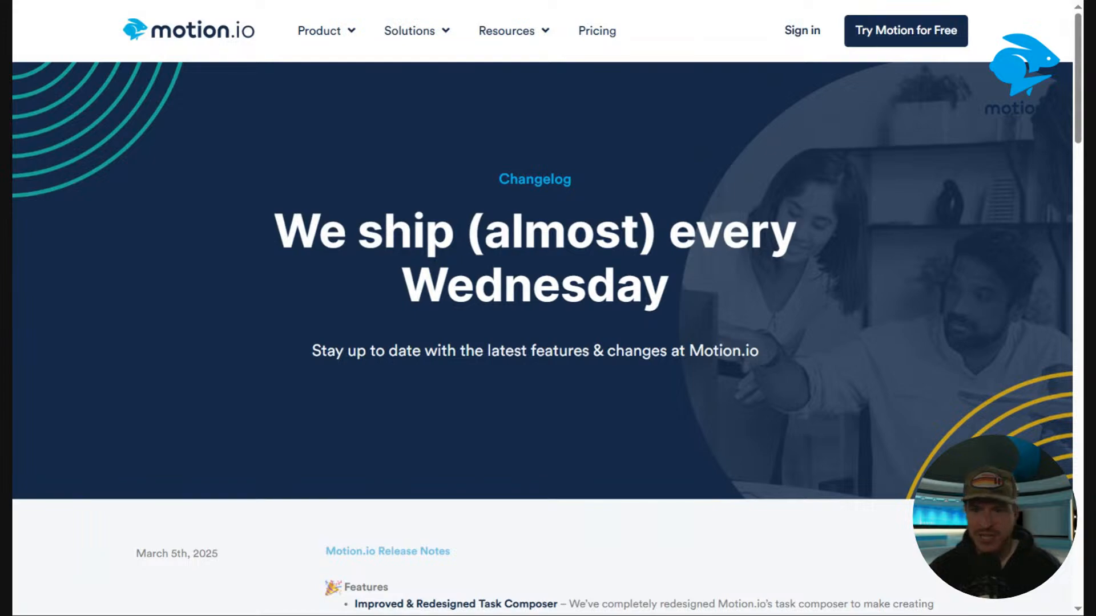
# Read the Recurring Tasks section of the Motion.io changelog page.
pyautogui.moveTo(1078, 71); pyautogui.dragTo(1082, 180)
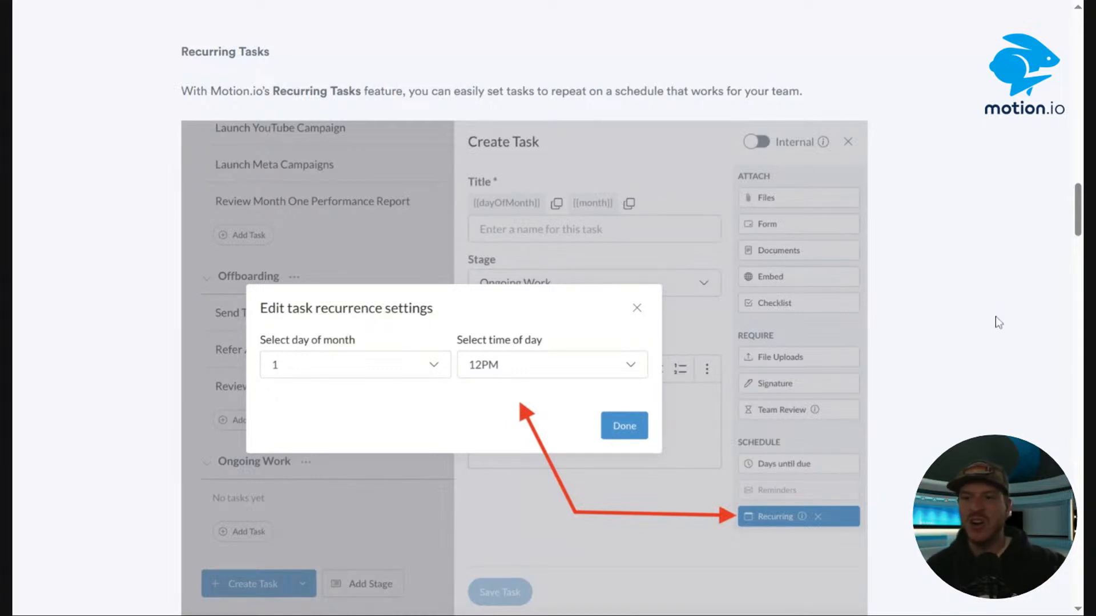
pyautogui.scroll(-2, 990, 312)
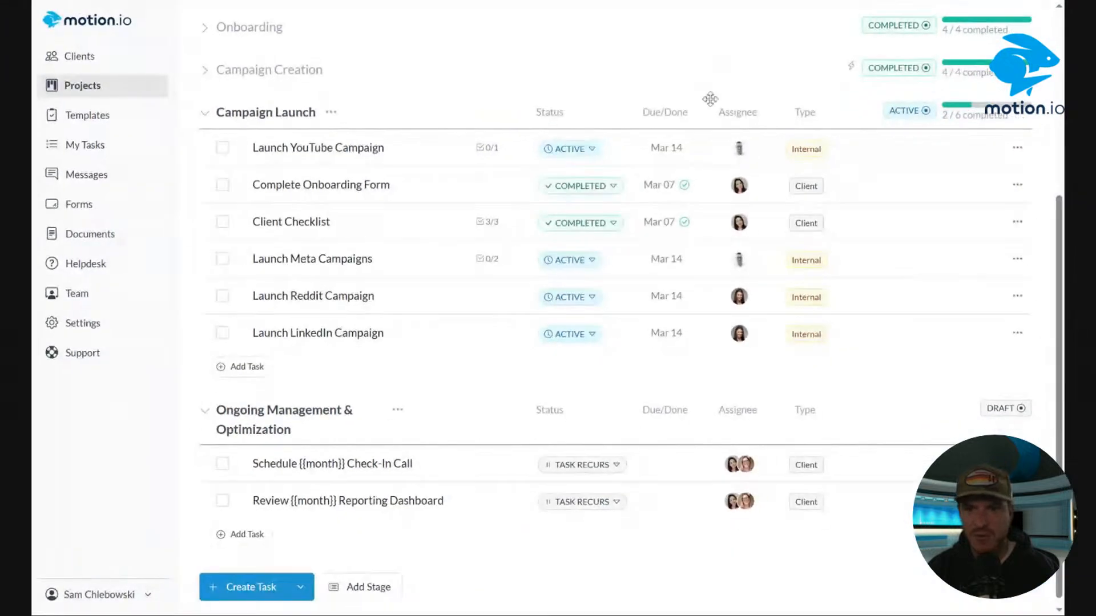
pyautogui.scroll(-1, 868, 242)
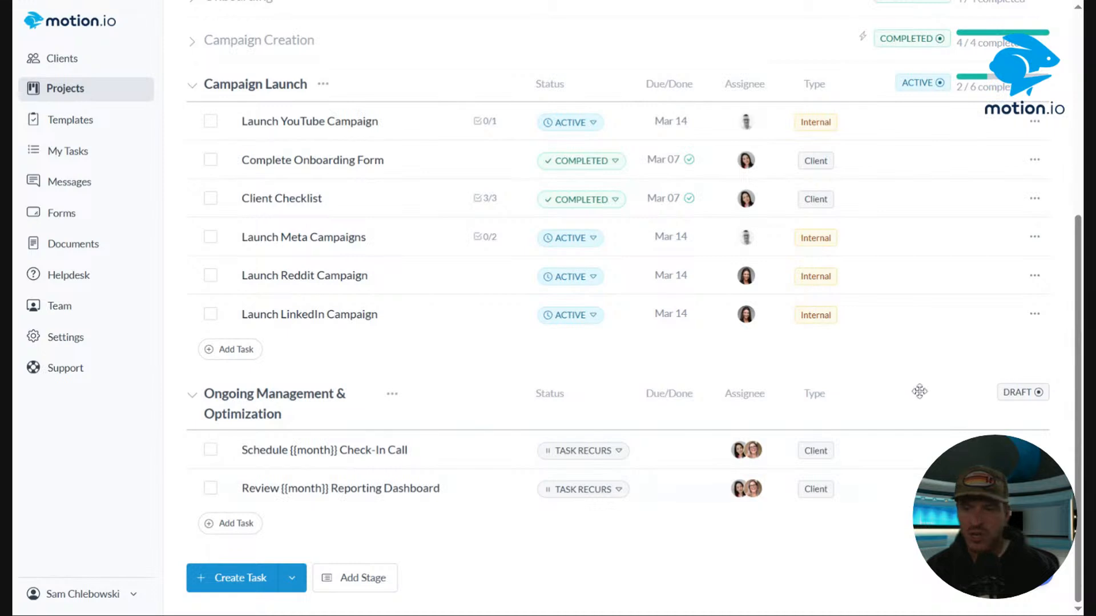
# Collapse the Campaign Launch stage and preview the Schedule {{month}} Check-In Call task with its embedded calendar.
pyautogui.scroll(2, 207, 242)
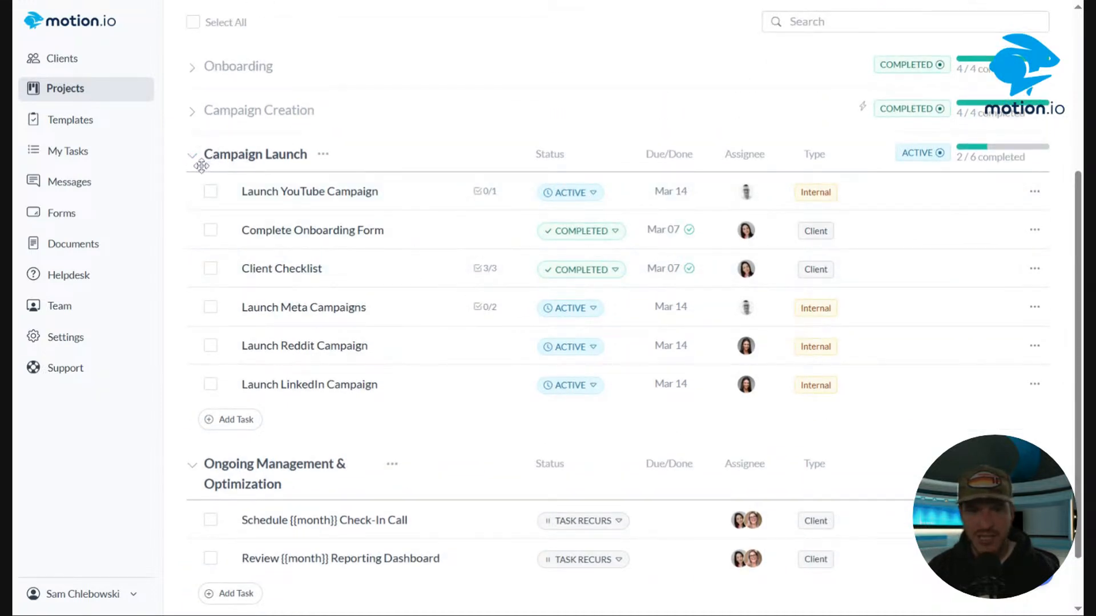
pyautogui.click(193, 158)
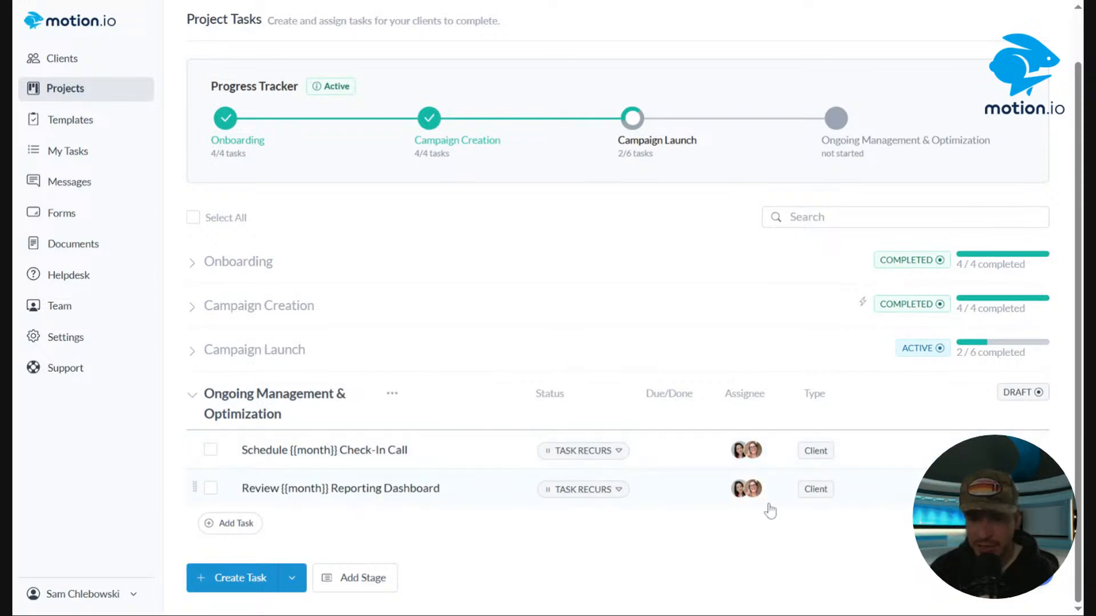
pyautogui.click(192, 350)
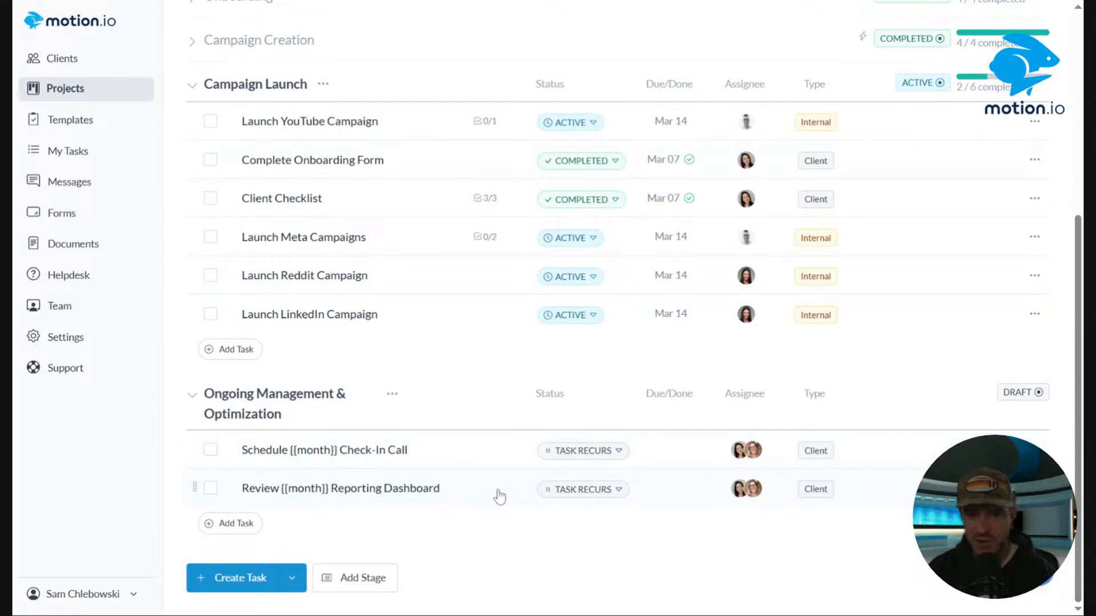
pyautogui.click(192, 85)
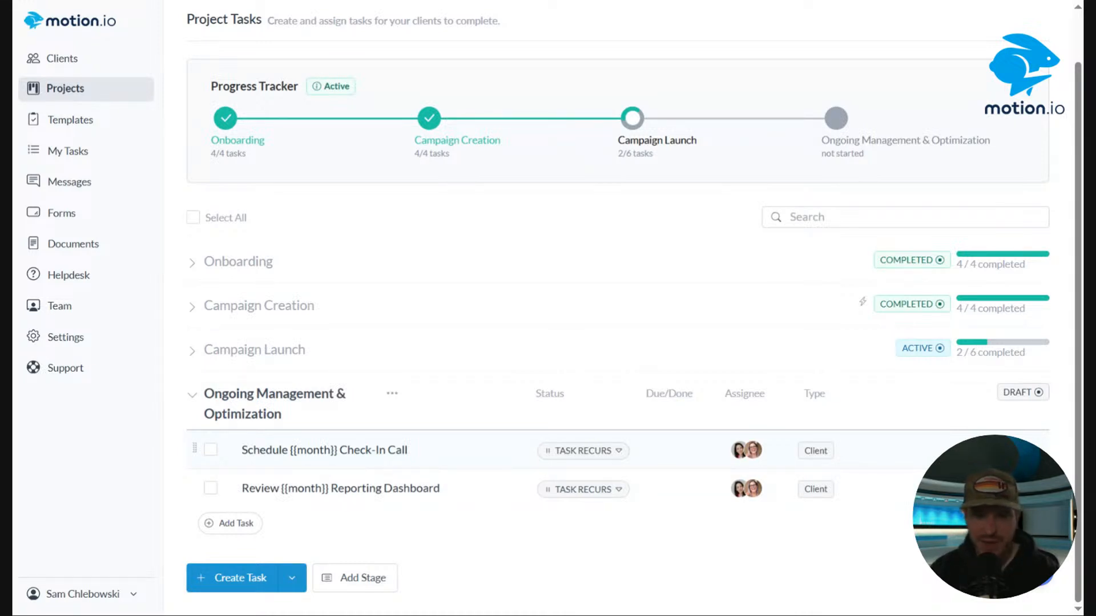
pyautogui.click(473, 460)
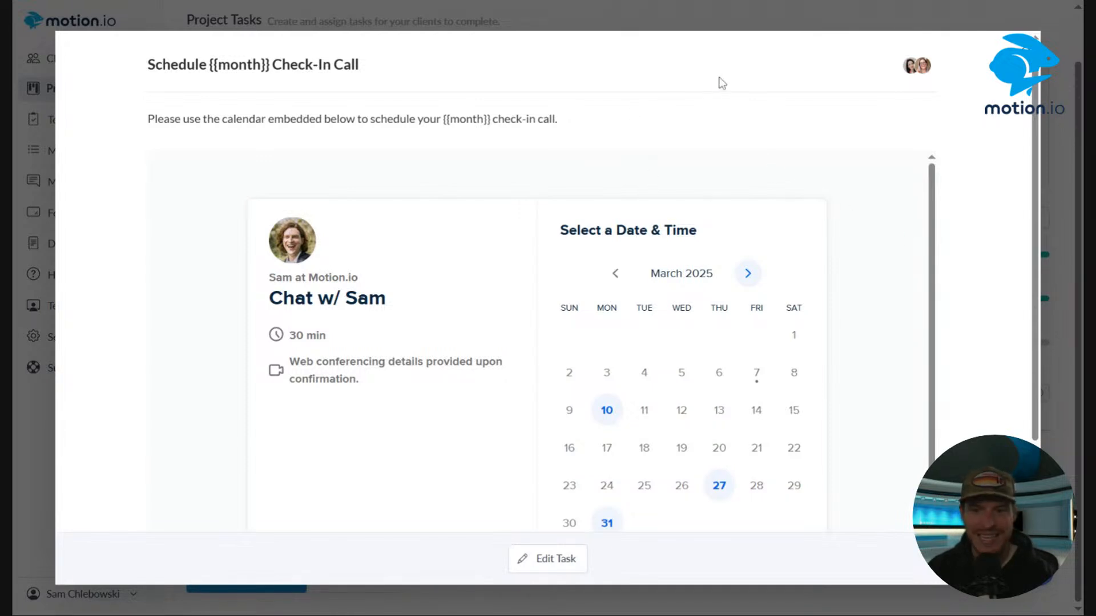
pyautogui.click(700, 7)
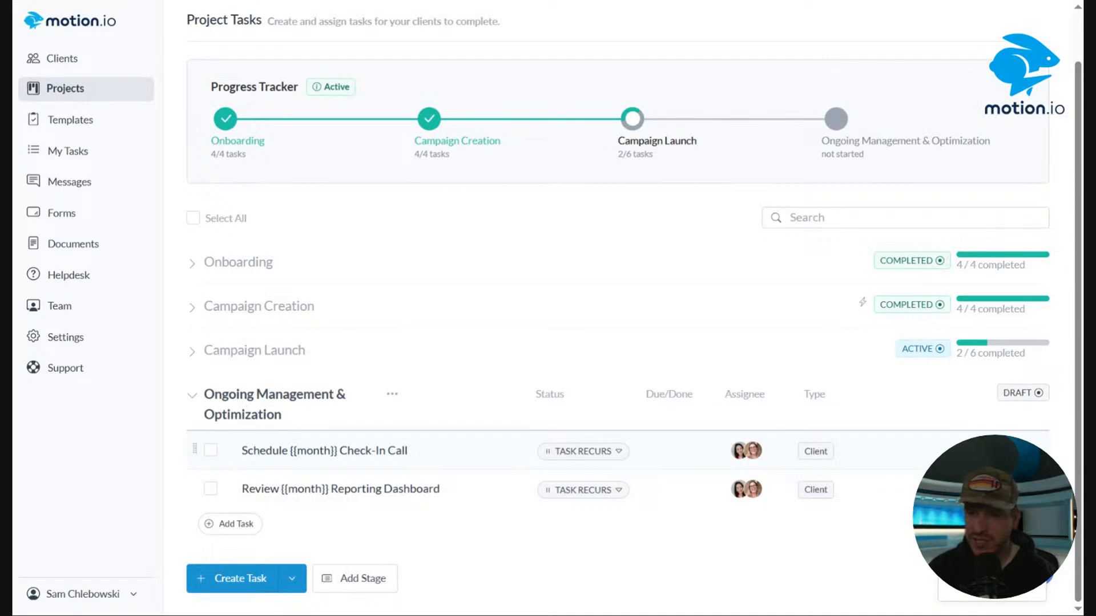
# Copy the calendar embed link from the existing Schedule {{month}} Check-In Call task, then close the task without changes.
pyautogui.click(1005, 451)
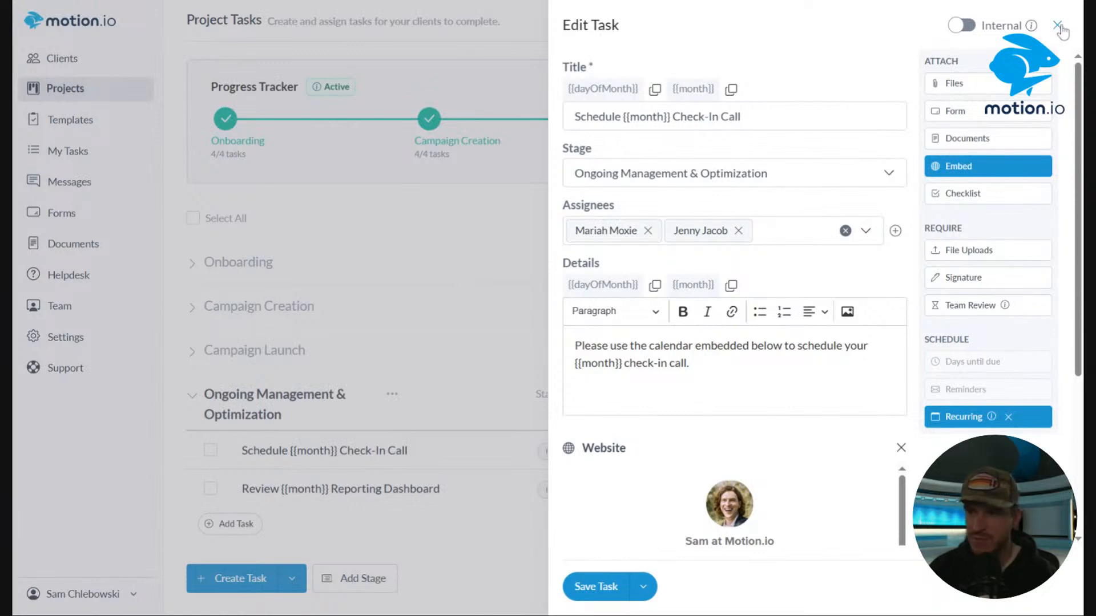
pyautogui.scroll(-3, 848, 510)
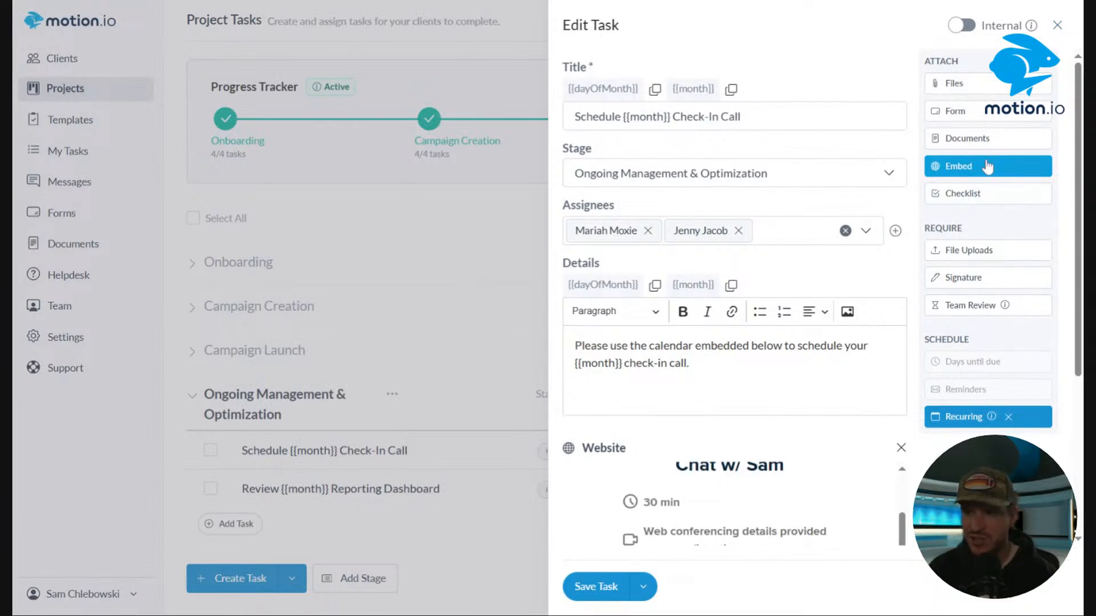
pyautogui.click(958, 174)
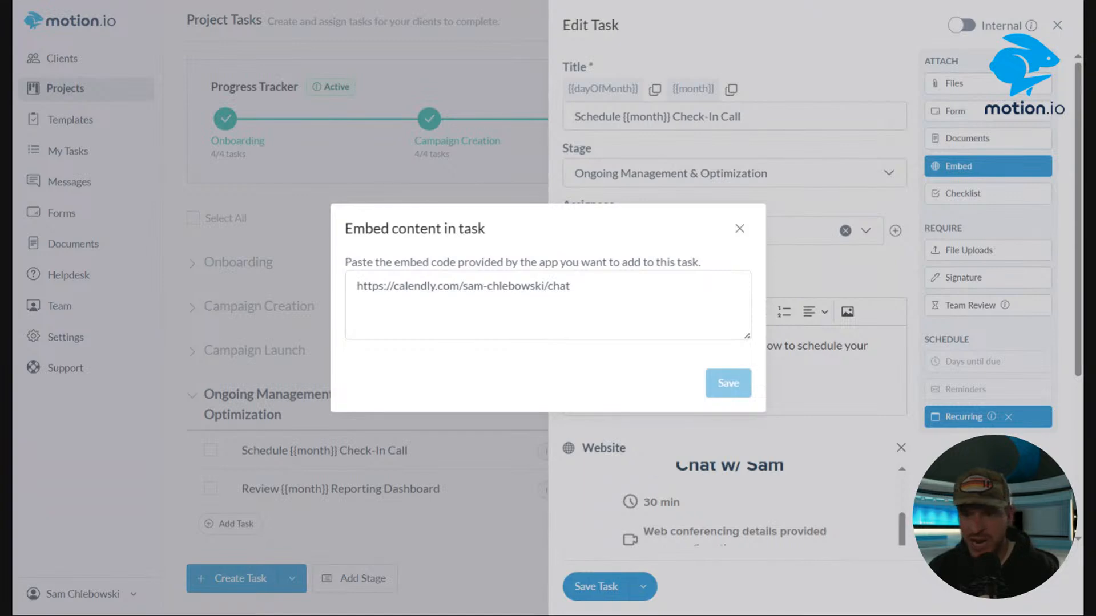
pyautogui.hotkey('ctrl', 'a')
pyautogui.hotkey('ctrl', 'c')
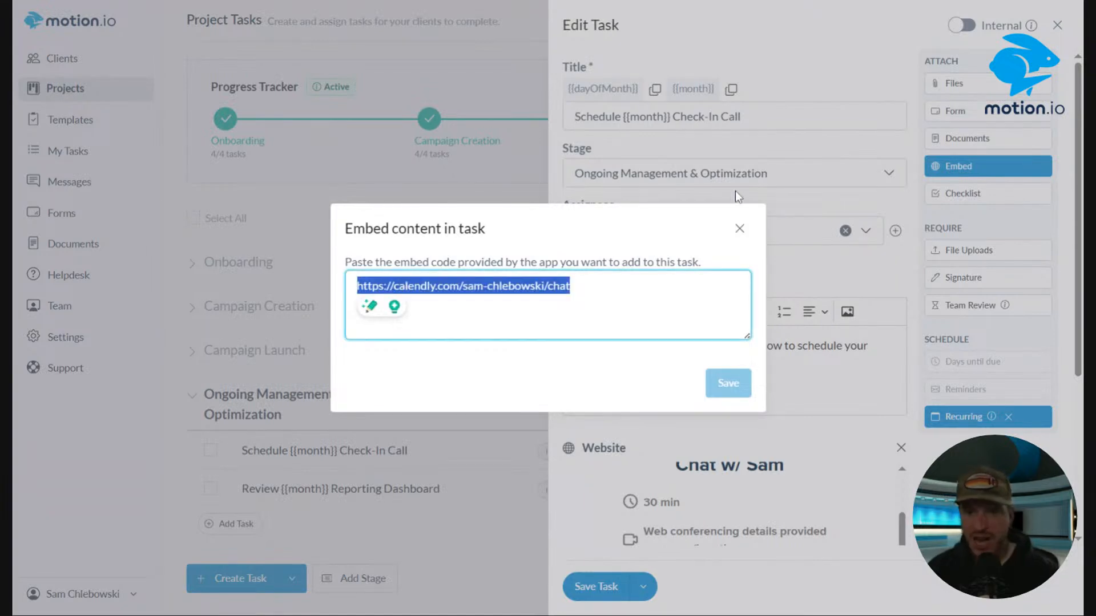
pyautogui.click(739, 229)
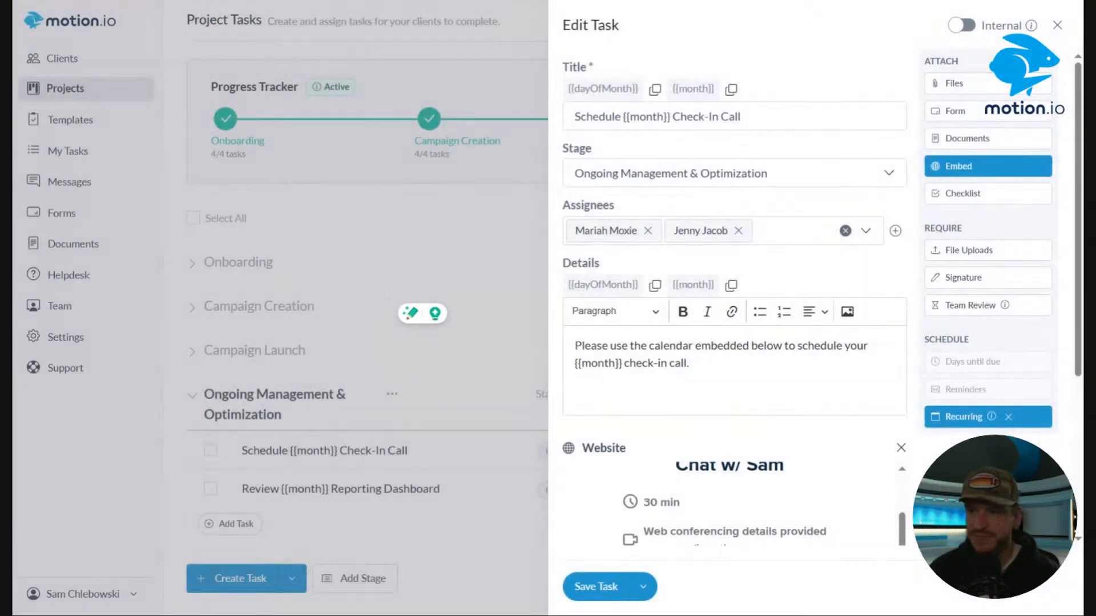
pyautogui.click(1058, 25)
# Add a new task to Ongoing Management & Optimization titled Schedule Check-In Call.
pyautogui.click(245, 532)
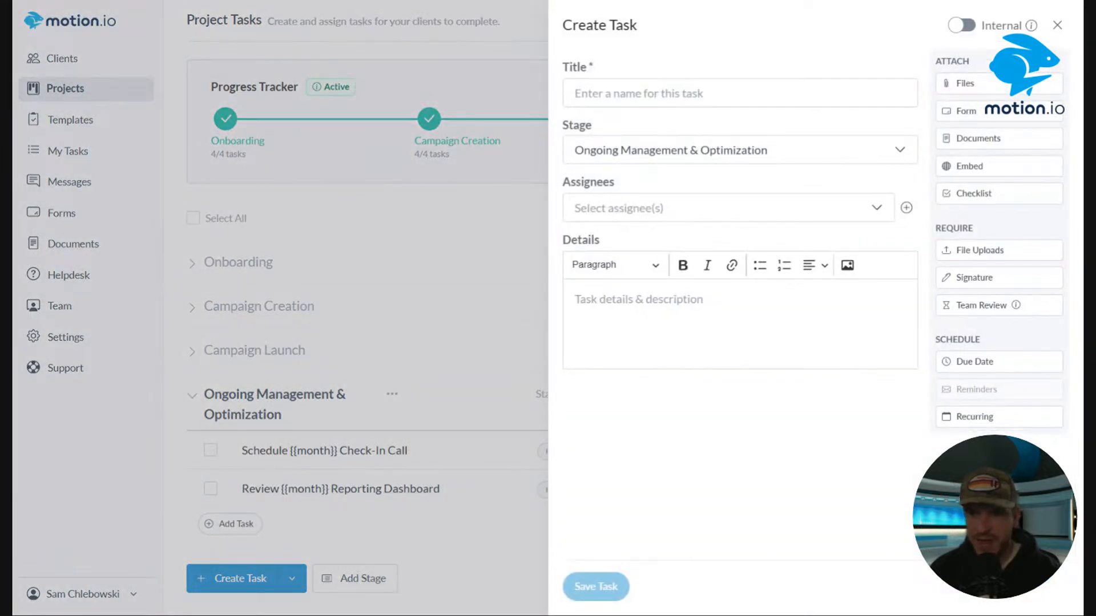
pyautogui.click(665, 93)
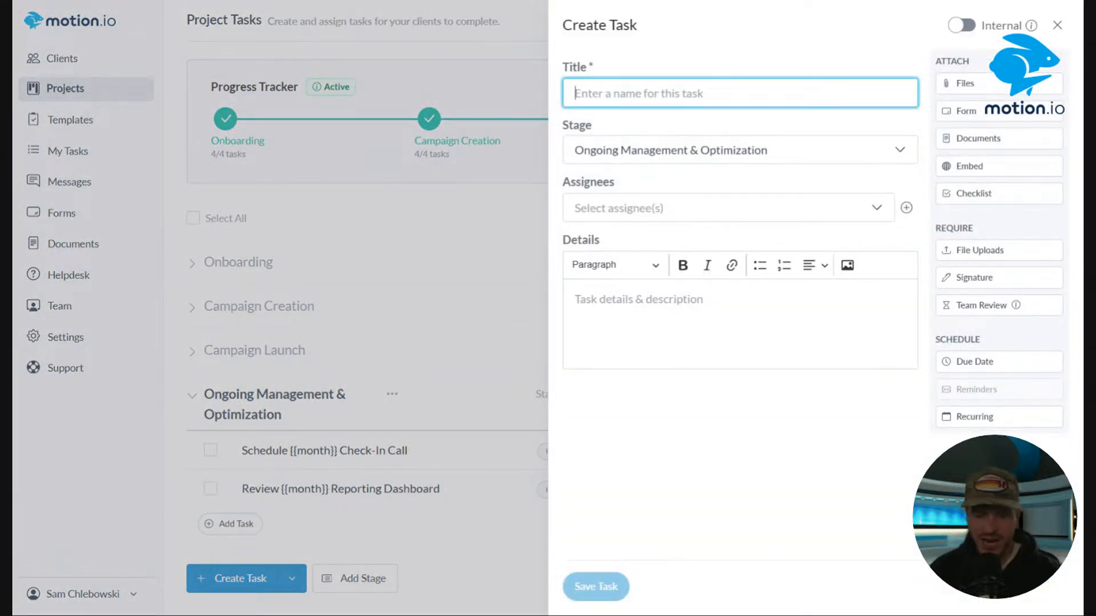
pyautogui.write('Schedule Check-In Call')
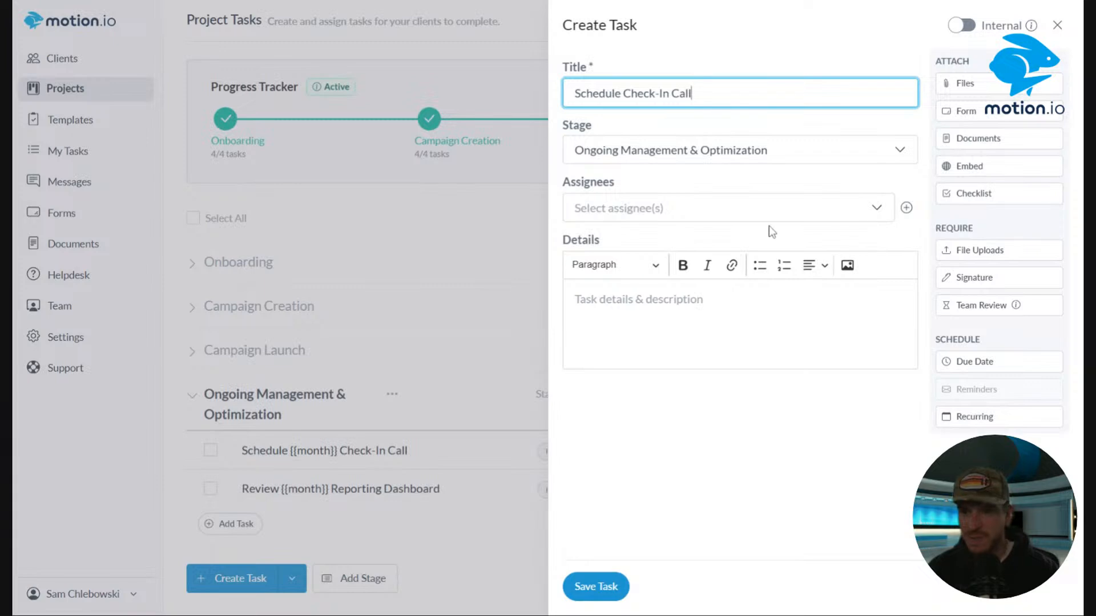
# Assign the new task to one client contact.
pyautogui.click(754, 214)
pyautogui.click(607, 238)
pyautogui.click(717, 176)
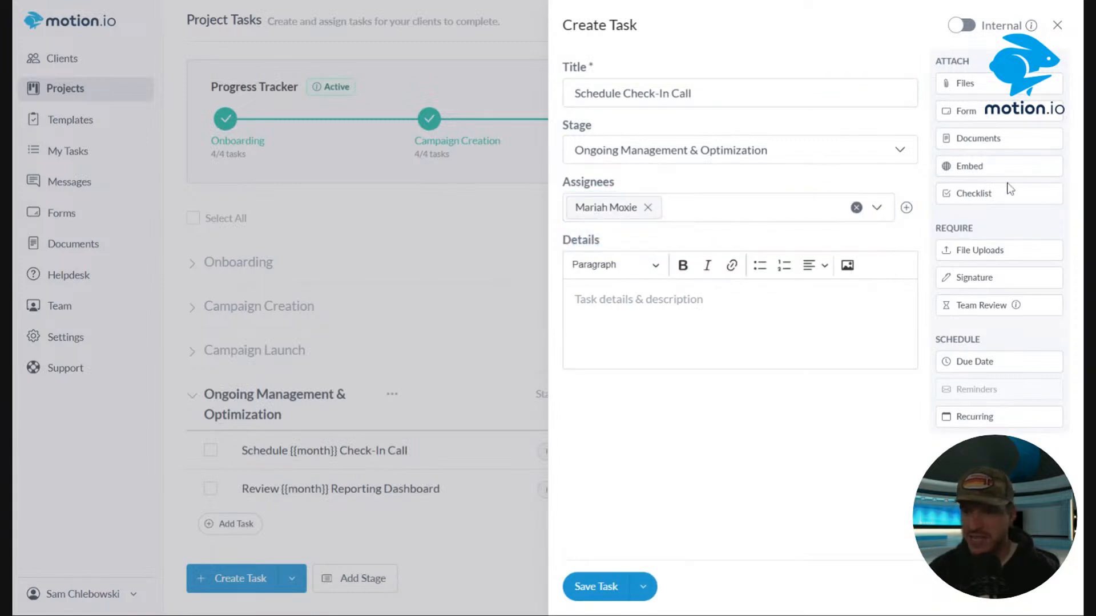
# Embed the copied calendar link in the new task.
pyautogui.click(990, 168)
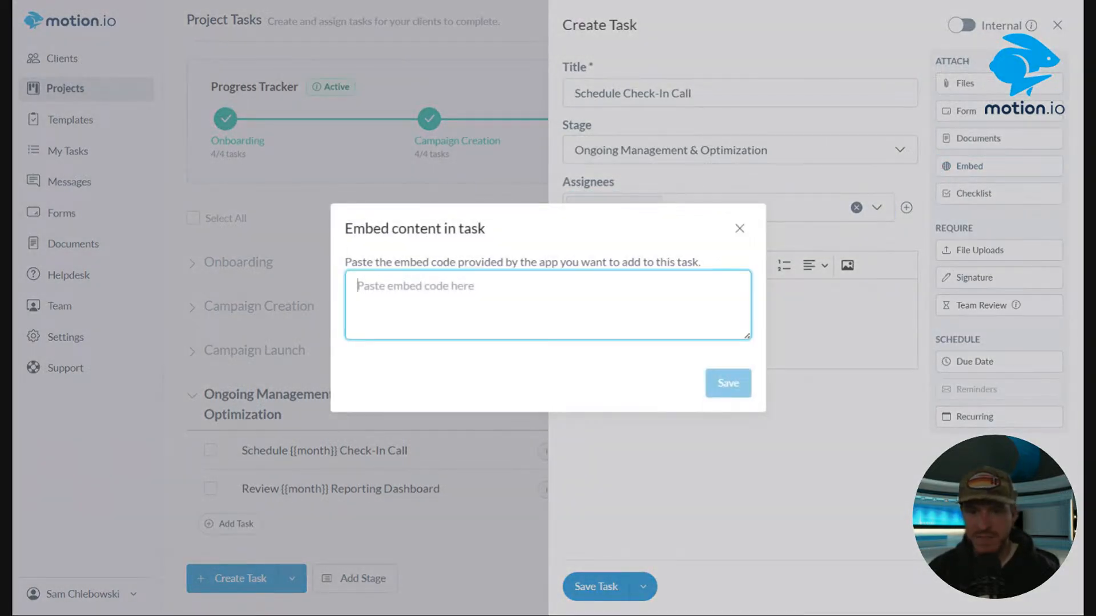
pyautogui.hotkey('ctrl', 'v')
pyautogui.click(724, 384)
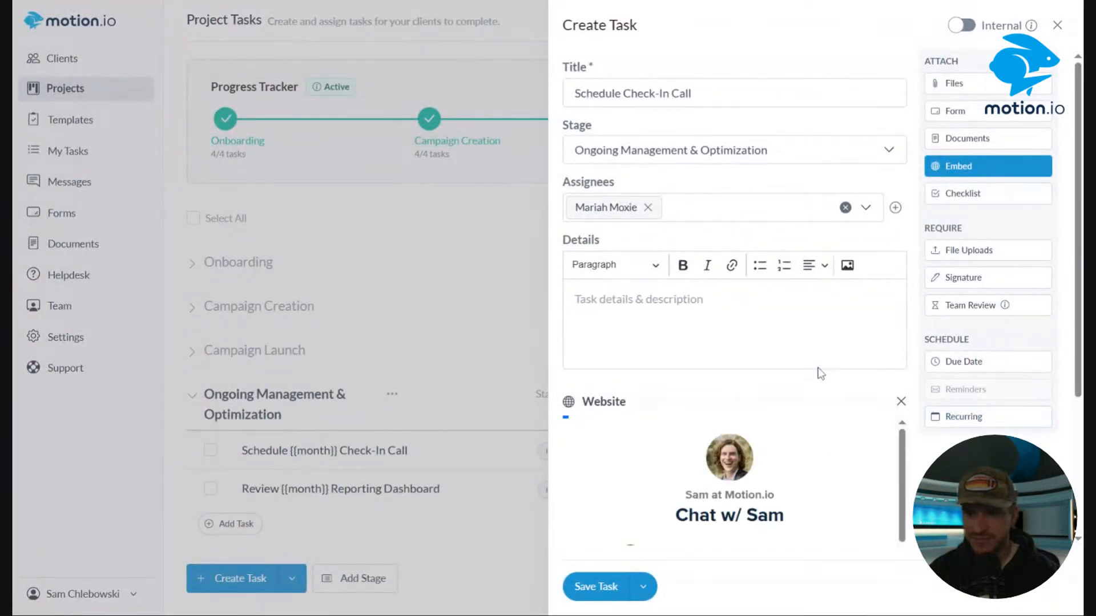
# Make the task recur monthly on day 3 at 8AM.
pyautogui.moveTo(1078, 357); pyautogui.dragTo(1078, 460)
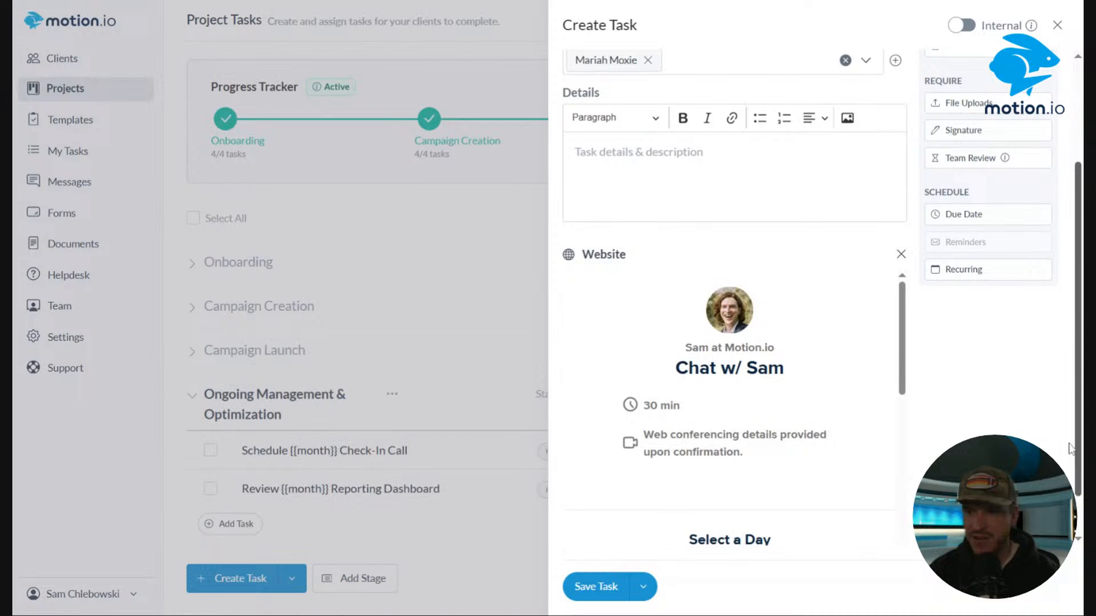
pyautogui.click(960, 275)
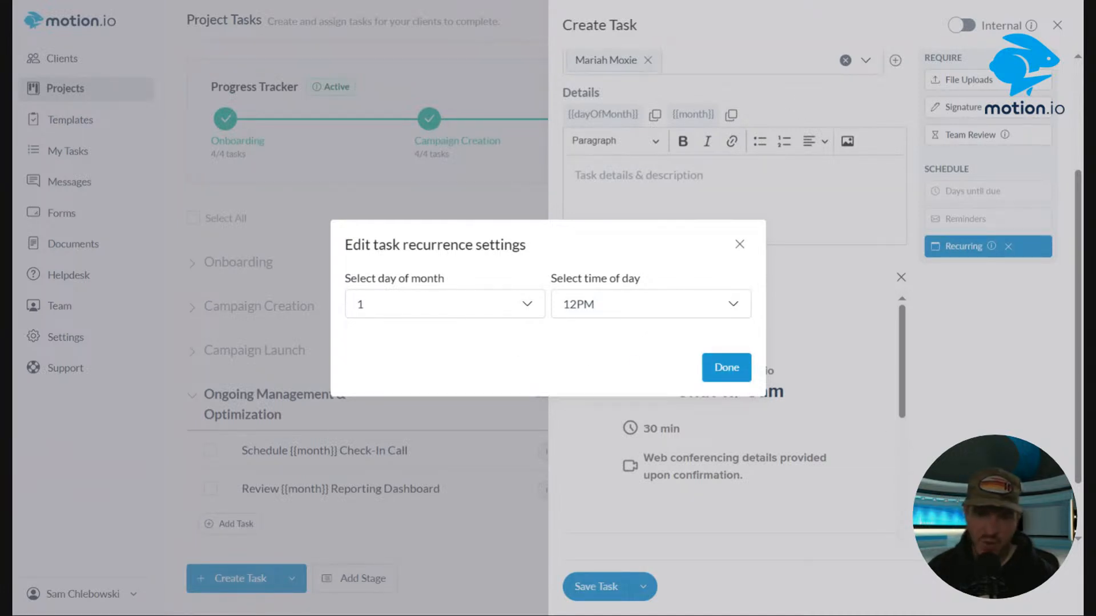
pyautogui.click(447, 316)
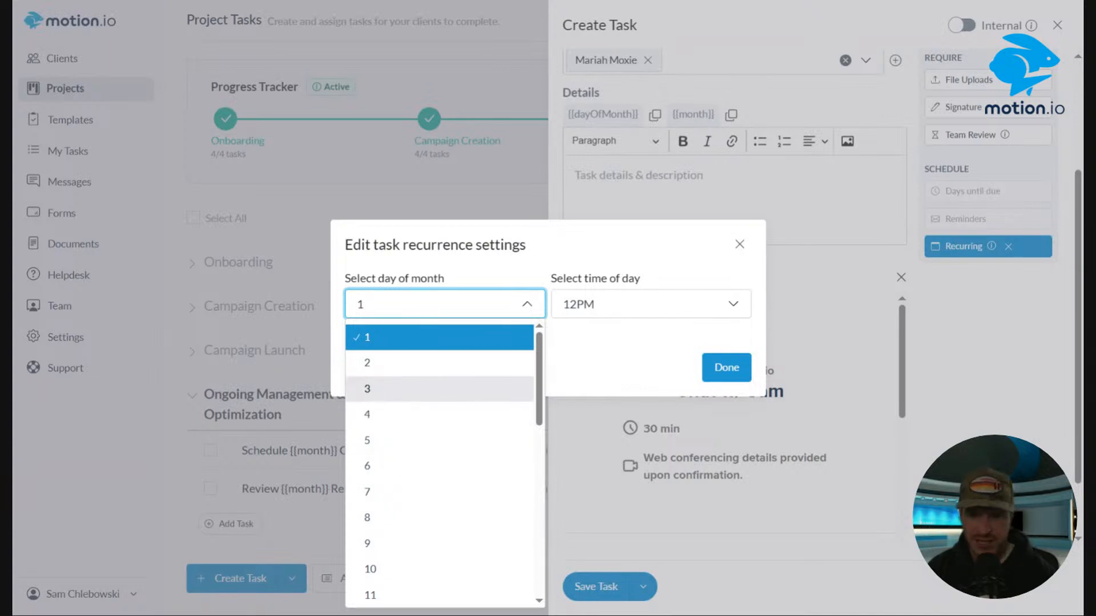
pyautogui.click(391, 389)
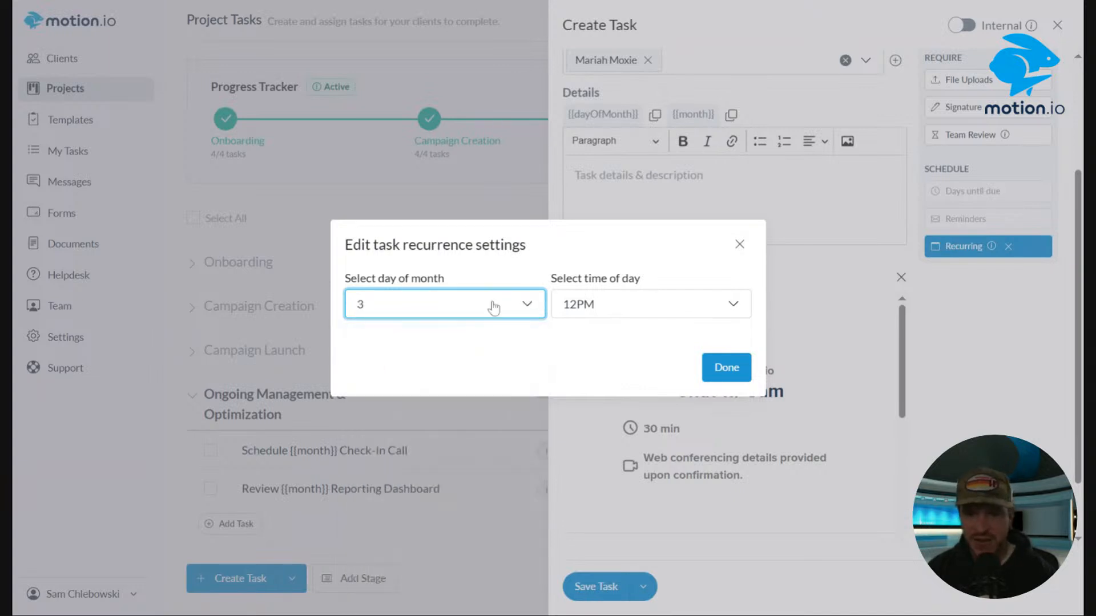
pyautogui.click(688, 312)
pyautogui.click(581, 337)
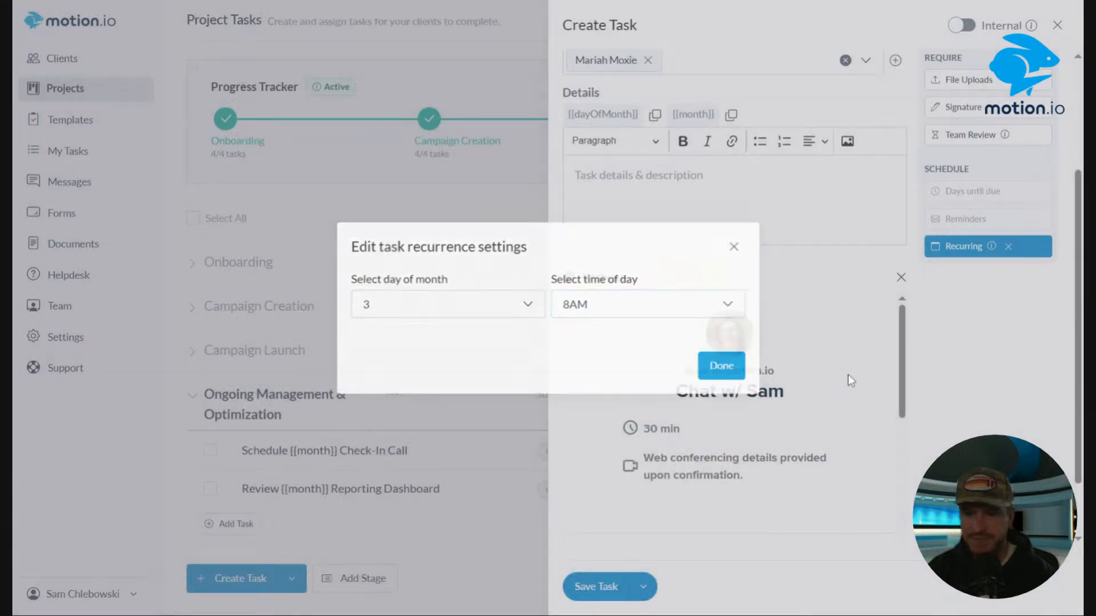
pyautogui.click(724, 368)
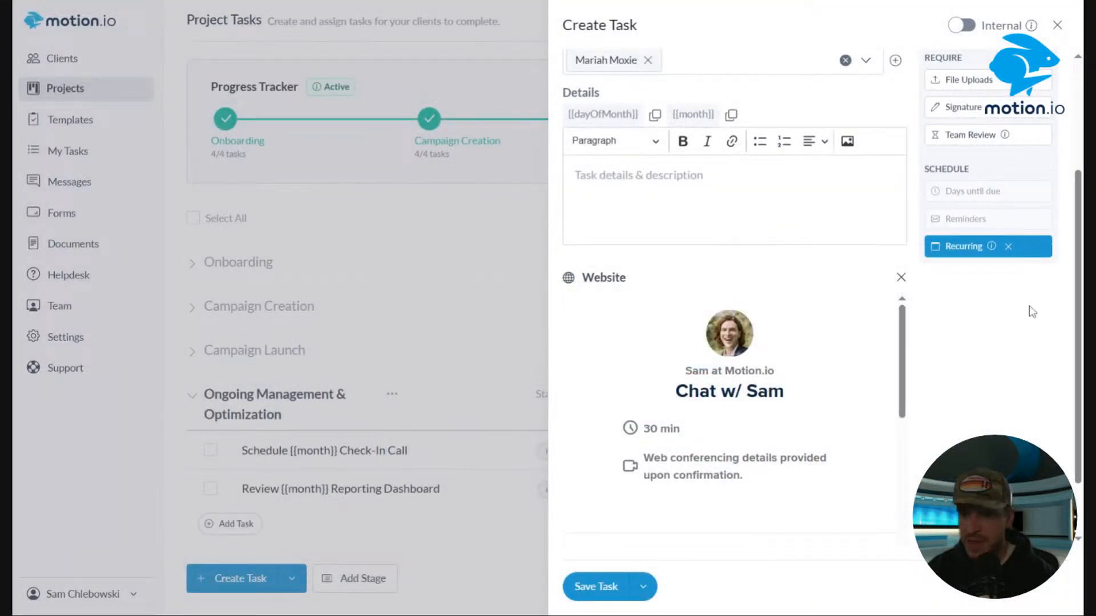
# Copy the {{month}} placeholder and insert it into the title after Schedule.
pyautogui.scroll(1, 939, 445)
pyautogui.scroll(3, 939, 445)
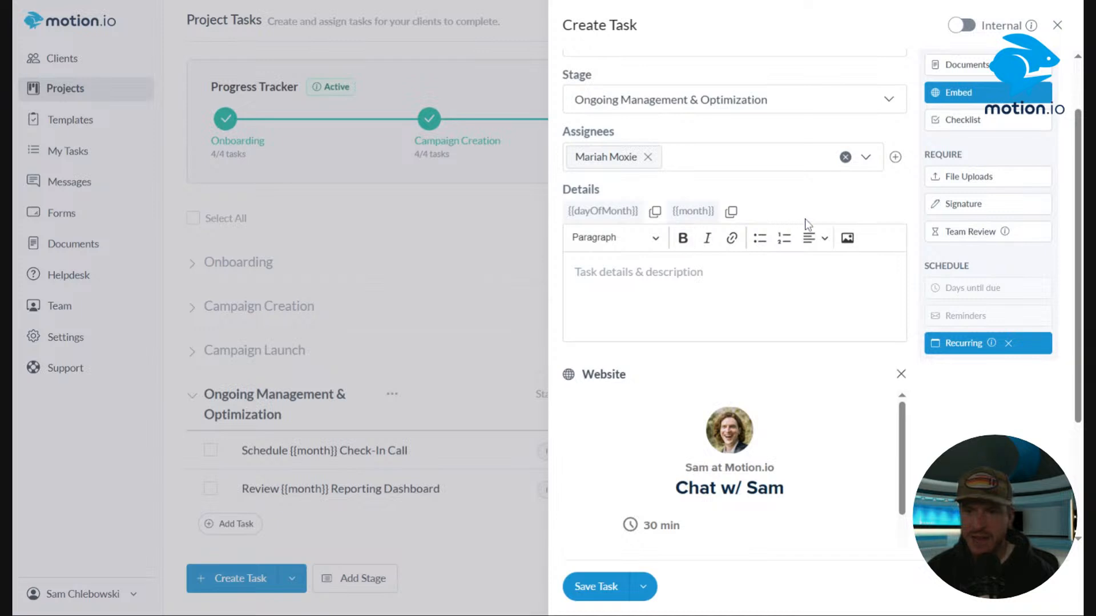
pyautogui.moveTo(769, 215); pyautogui.dragTo(571, 207)
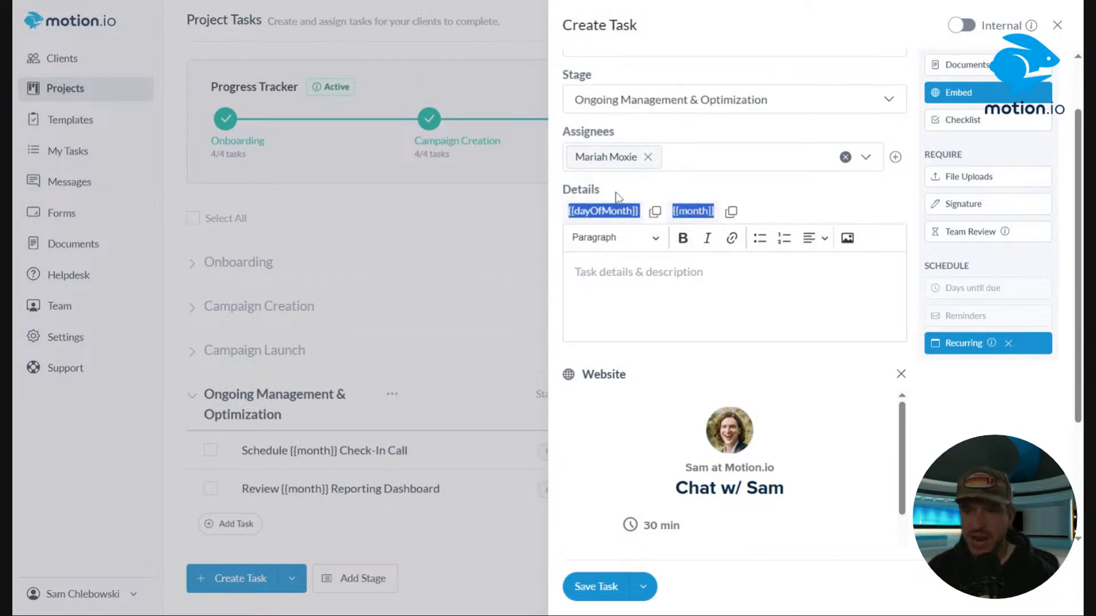
pyautogui.click(802, 197)
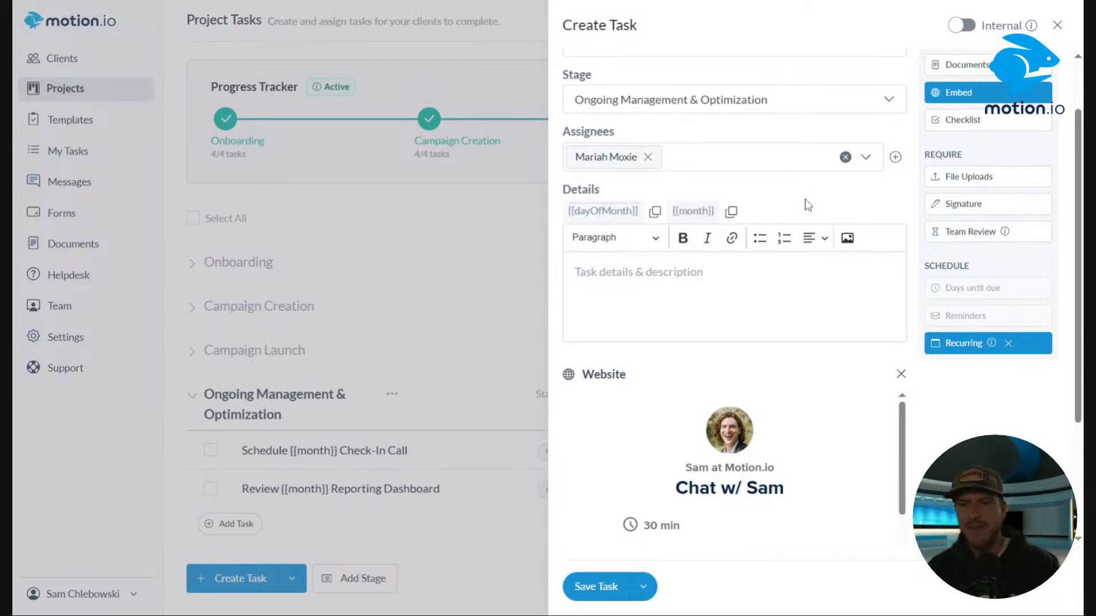
pyautogui.scroll(2, 807, 204)
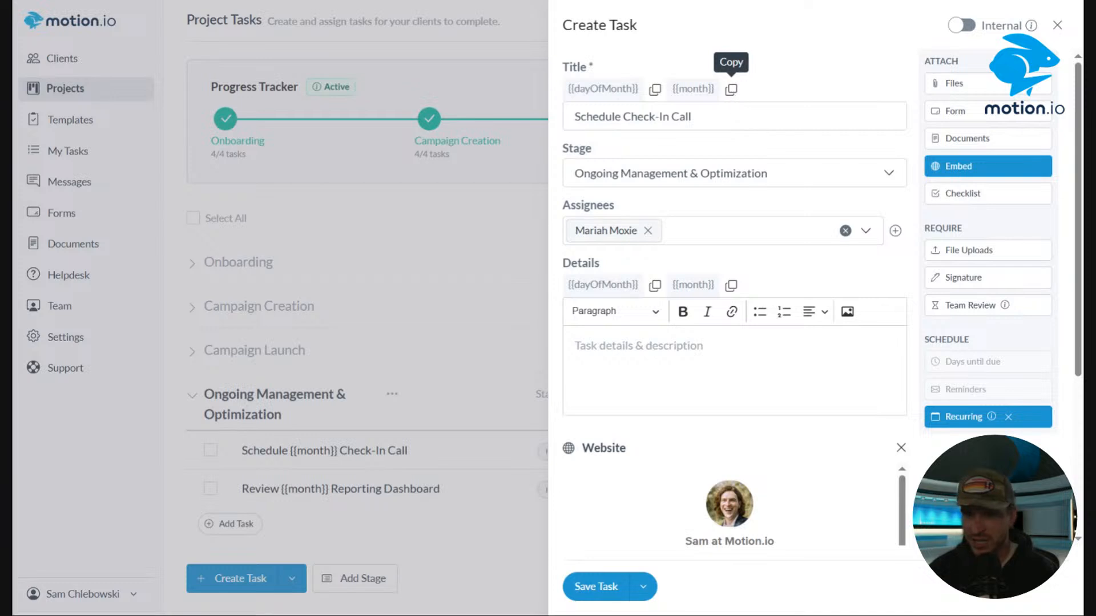
pyautogui.click(731, 89)
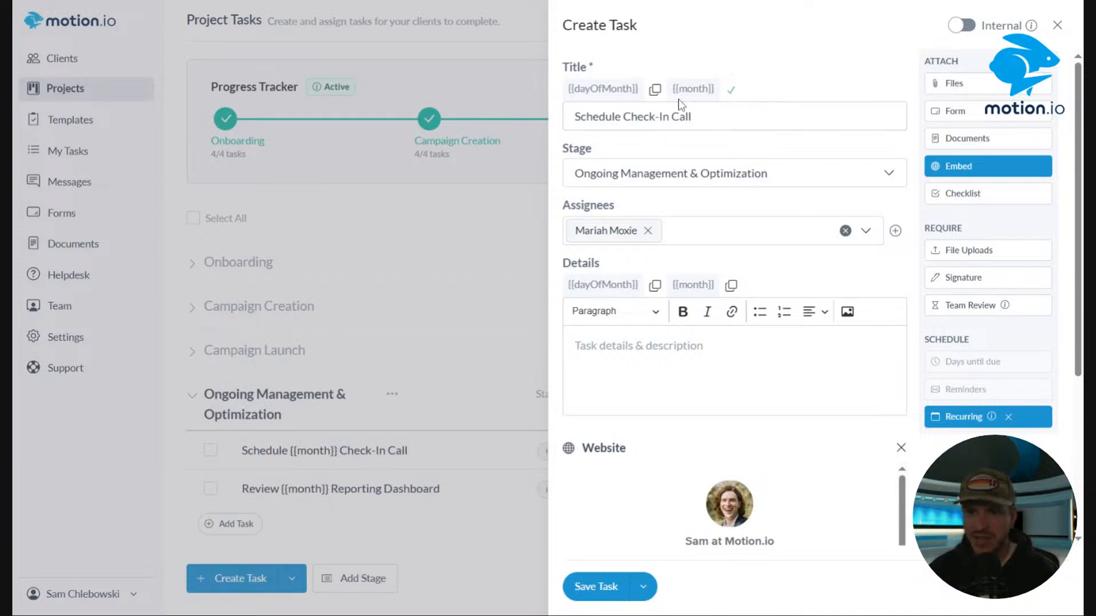
pyautogui.click(621, 117)
pyautogui.hotkey('ctrl', 'v')
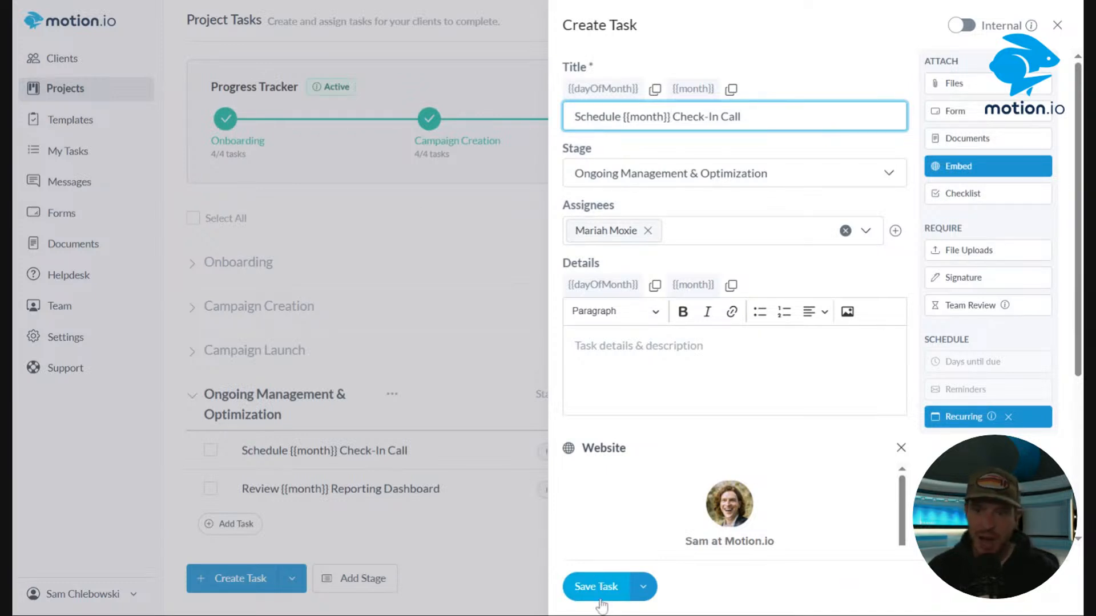
# Write the details "It's time for your {{month}} check-call! Please schedule using the calendar below." and save the task.
pyautogui.click(628, 366)
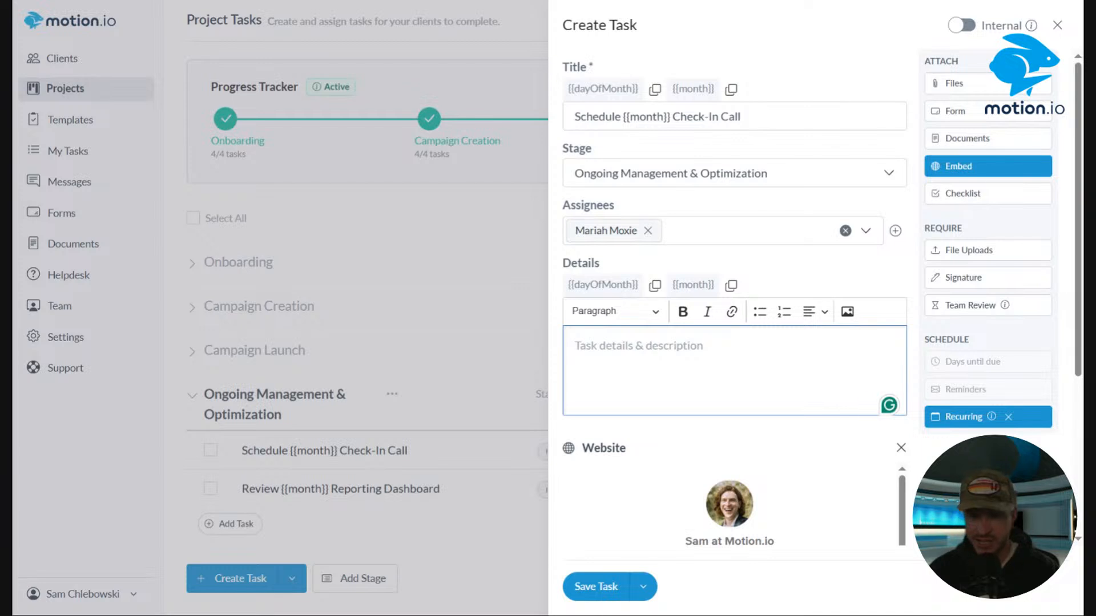
pyautogui.write('I')
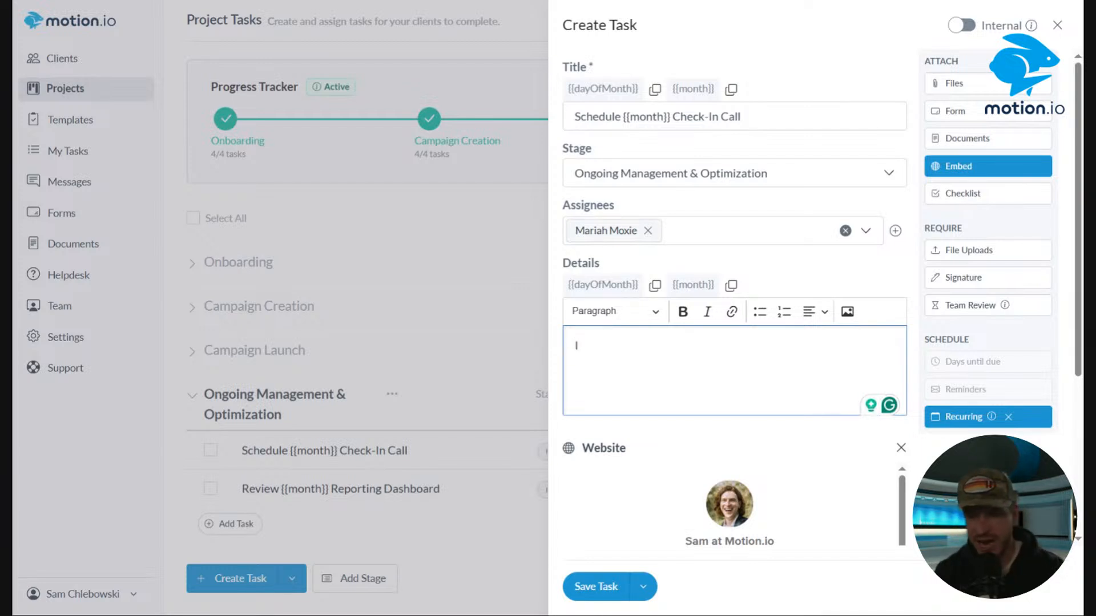
pyautogui.write("t's time for your")
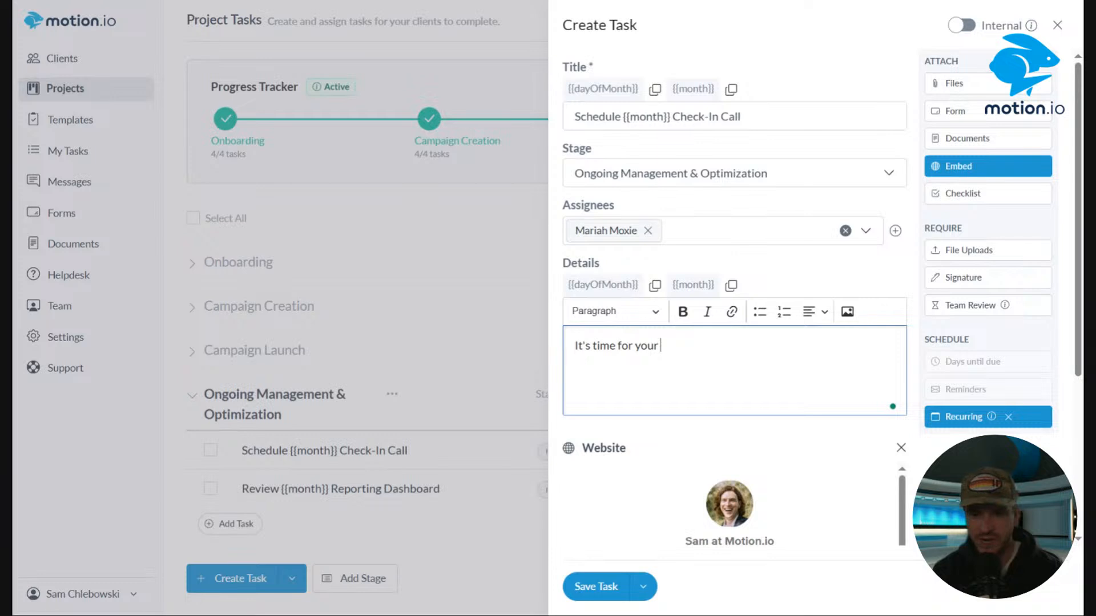
pyautogui.hotkey('ctrl', 'v')
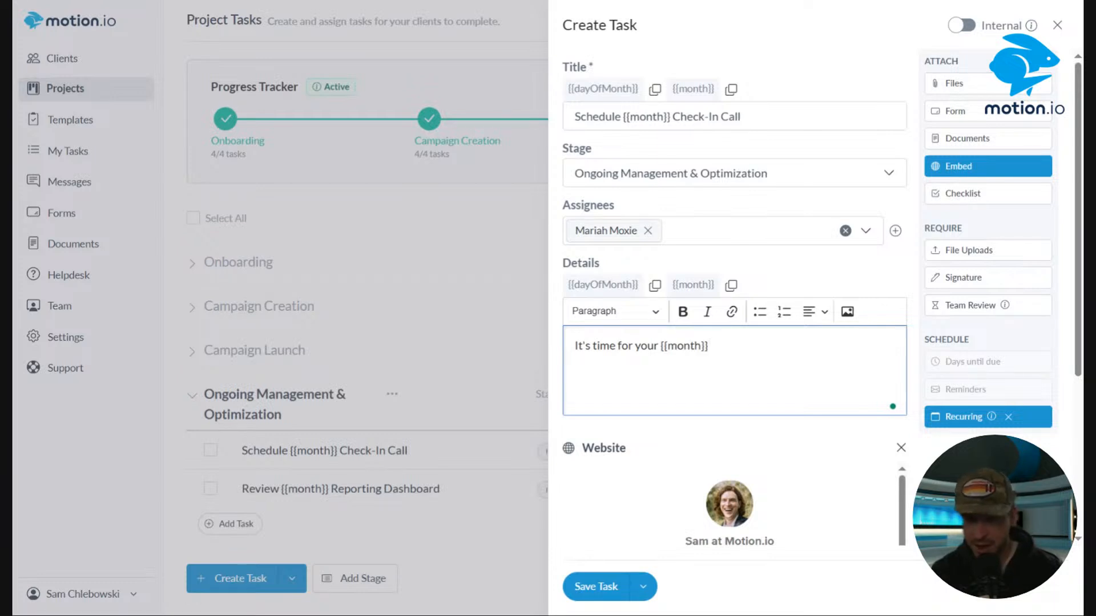
pyautogui.write('check-call! Please schedule using the calendar below.')
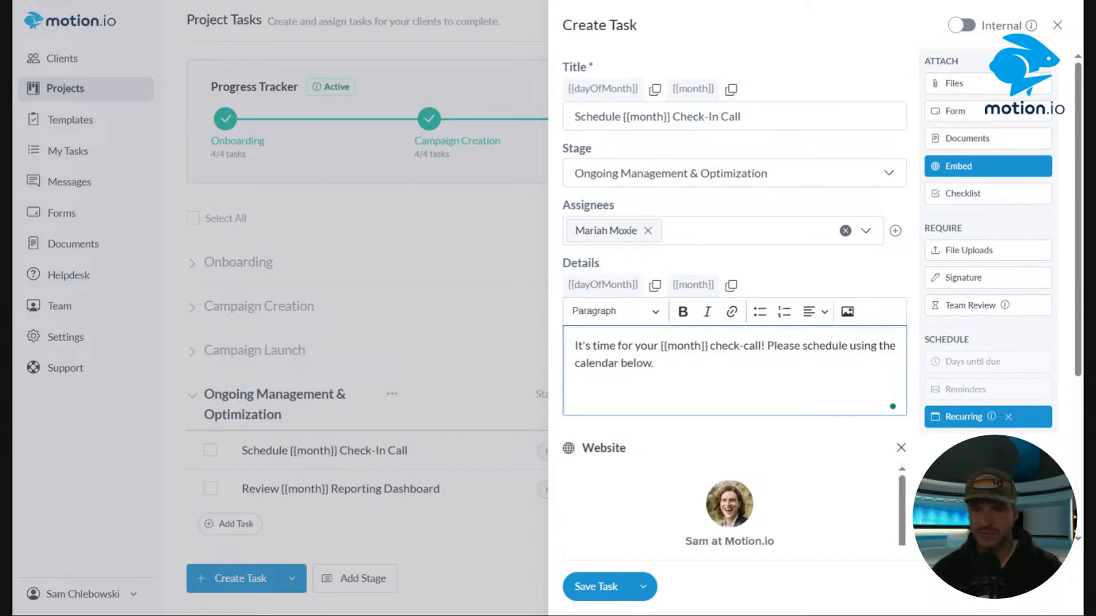
pyautogui.click(595, 586)
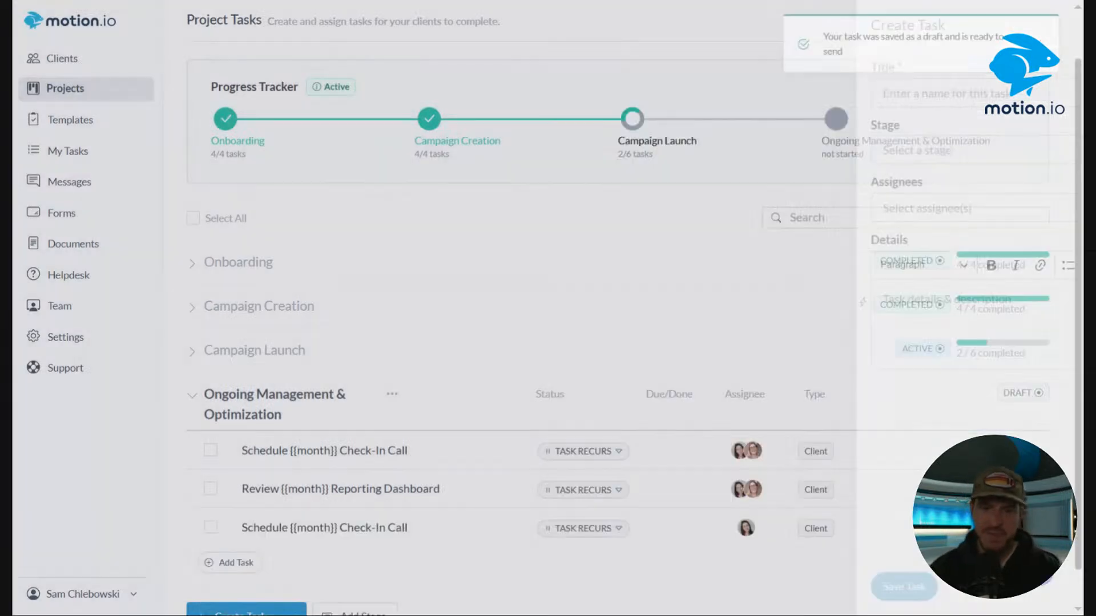
# Start and then stop the recurrence on the new Schedule {{month}} Check-In Call task.
pyautogui.scroll(-1, 582, 340)
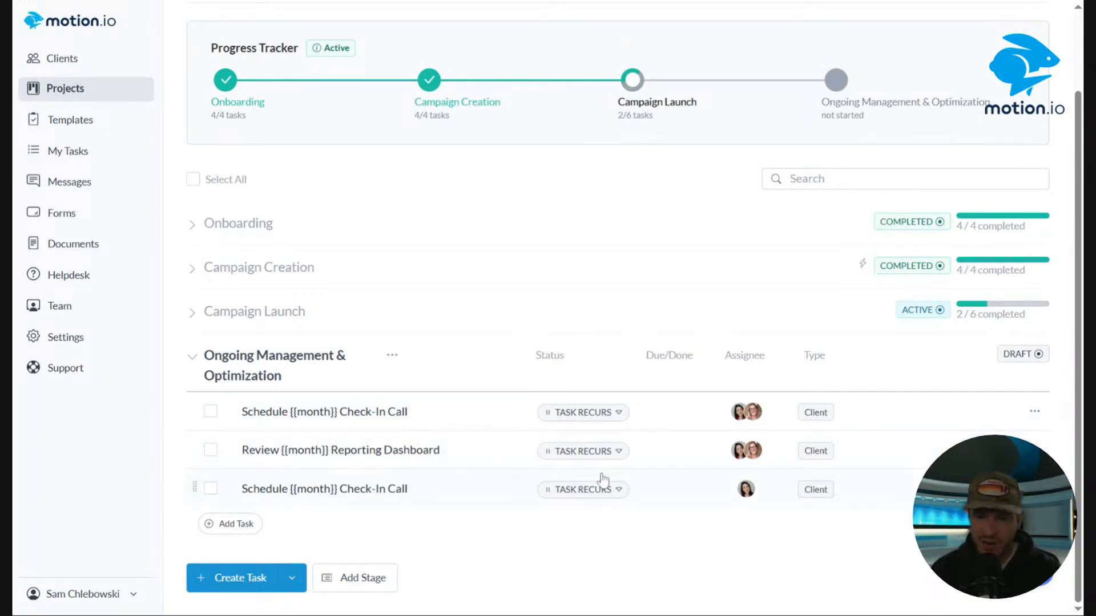
pyautogui.click(603, 495)
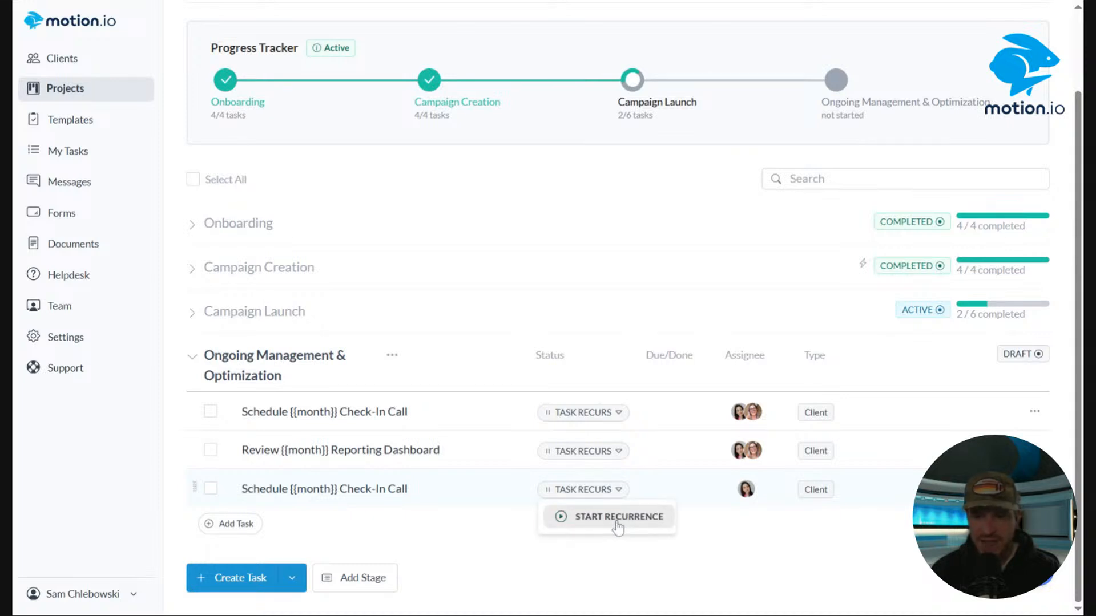
pyautogui.click(620, 525)
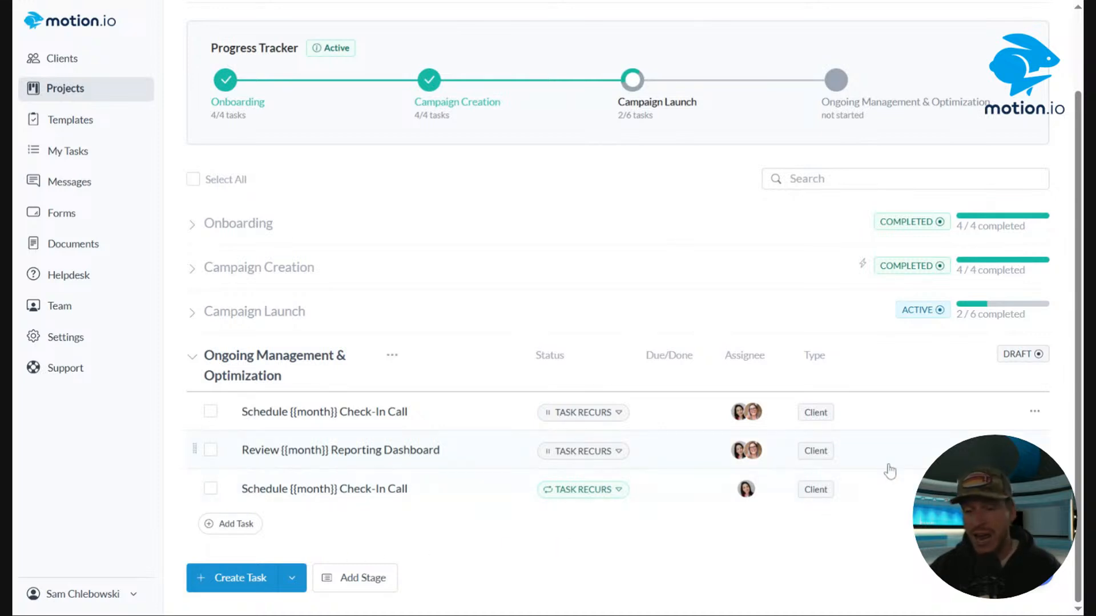
pyautogui.click(547, 503)
pyautogui.click(593, 541)
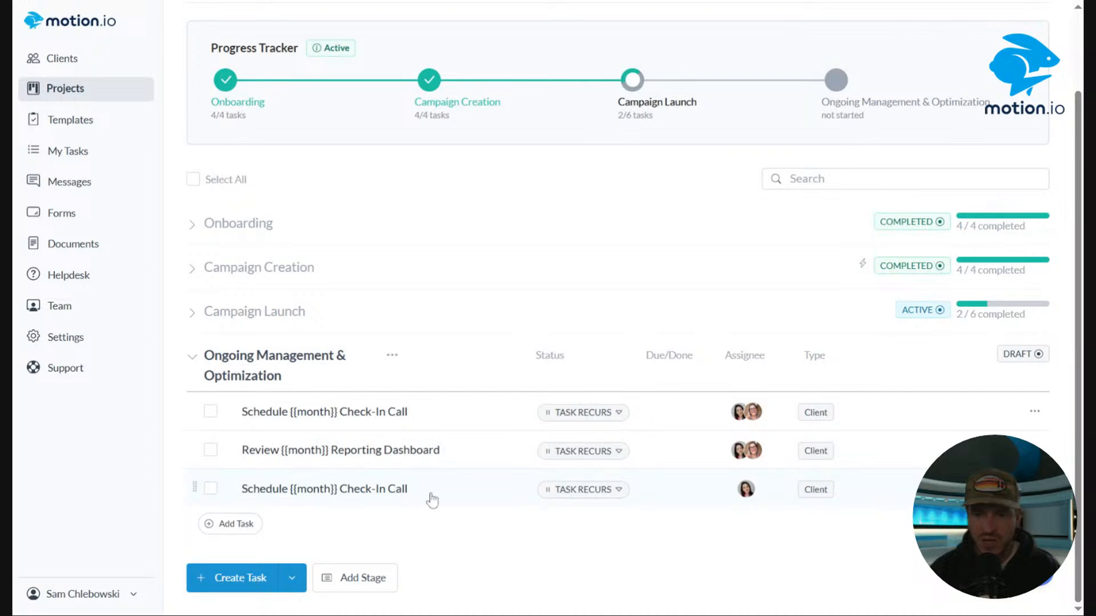
# Open the third Schedule {{month}} Check-In Call task's editor to review its embedded calendar, then close it.
pyautogui.click(1034, 488)
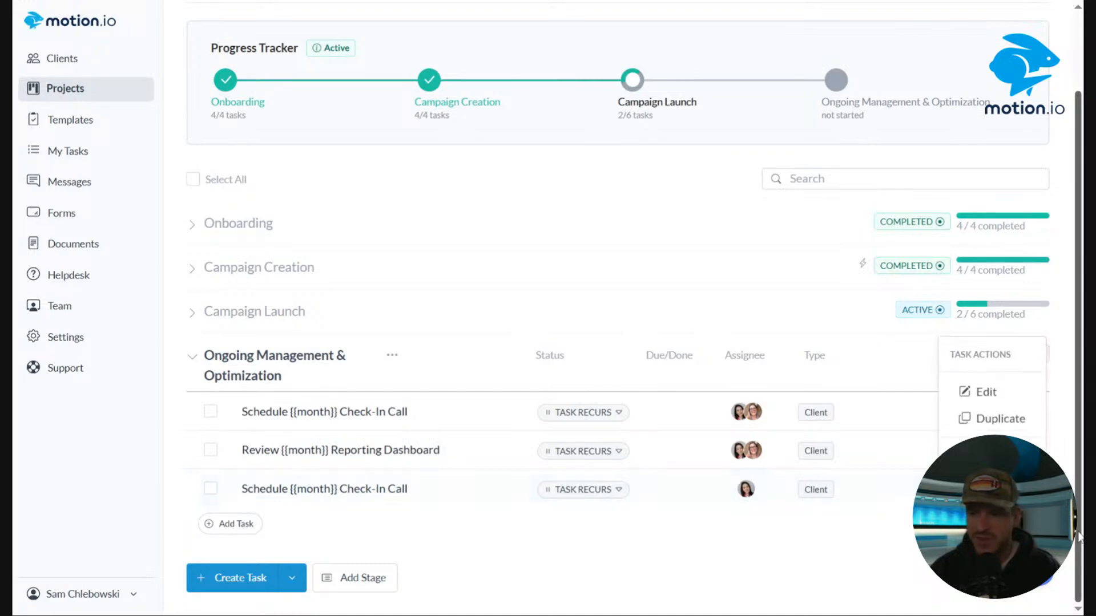
pyautogui.click(970, 391)
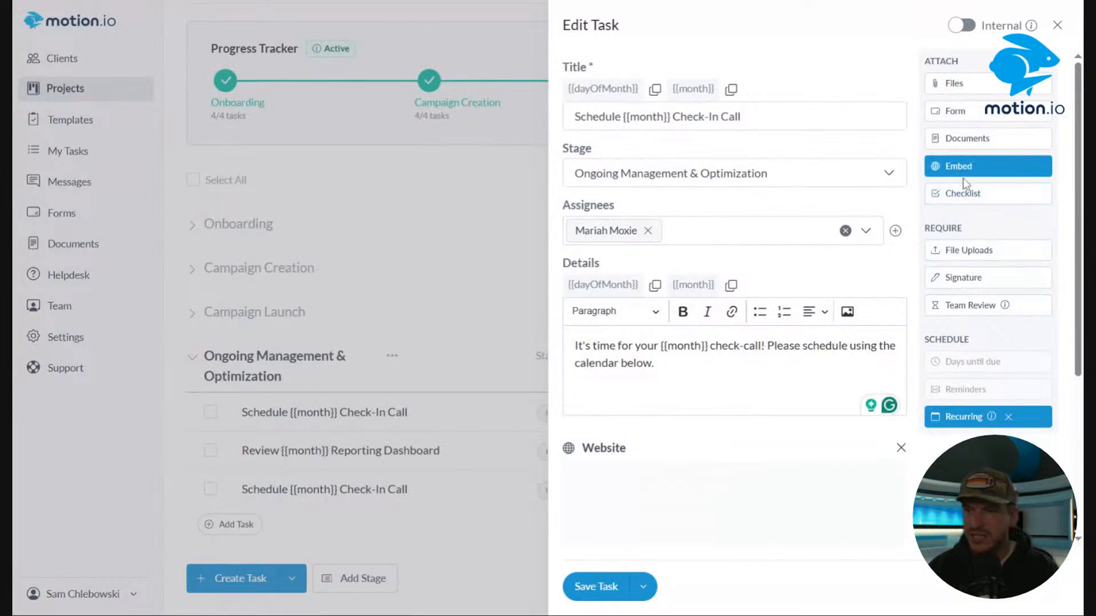
pyautogui.click(970, 166)
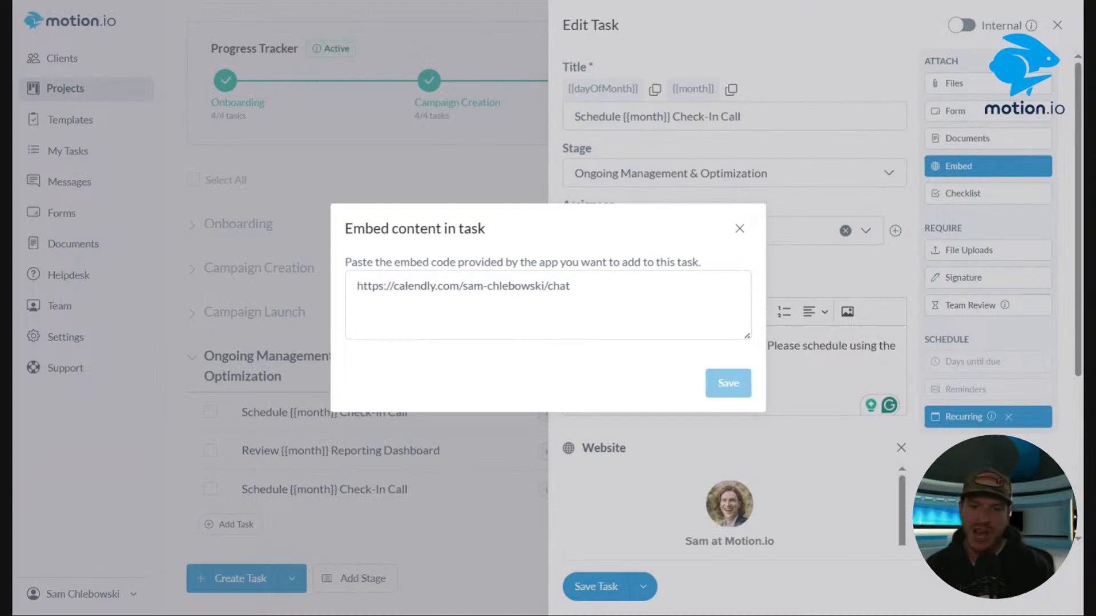
pyautogui.click(739, 228)
pyautogui.click(1061, 27)
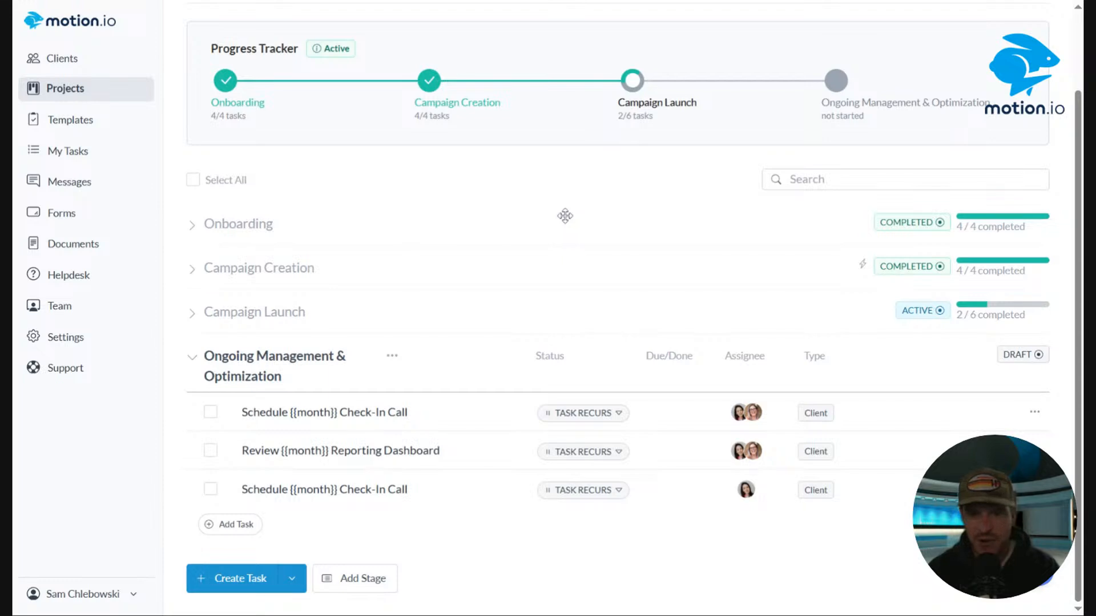
# Open the Example Template from the project templates for editing.
pyautogui.click(71, 119)
pyautogui.click(305, 287)
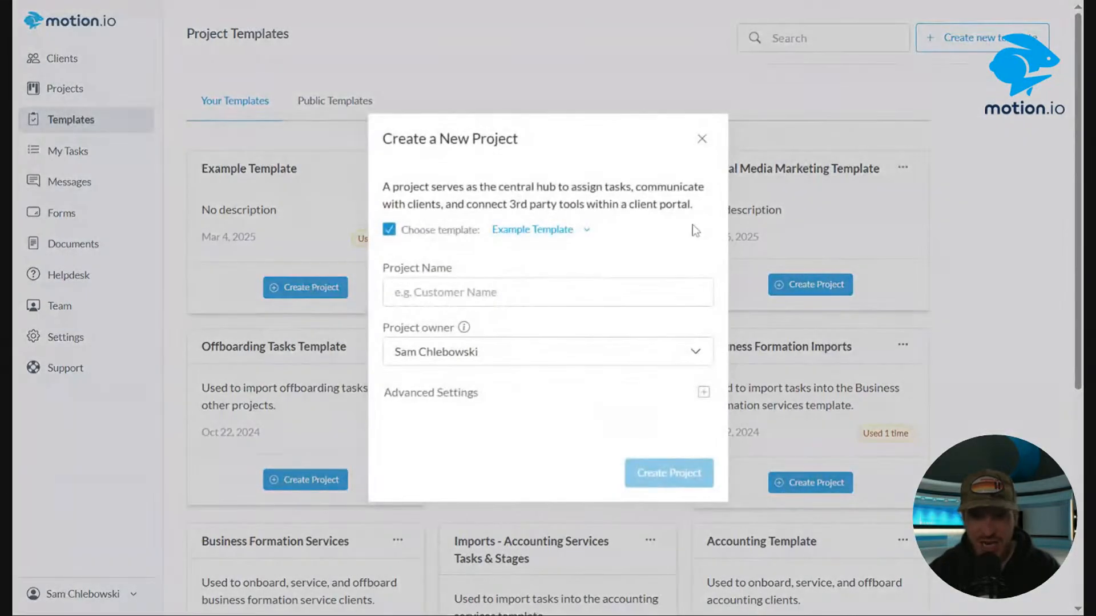
pyautogui.click(702, 138)
pyautogui.click(398, 167)
pyautogui.click(429, 200)
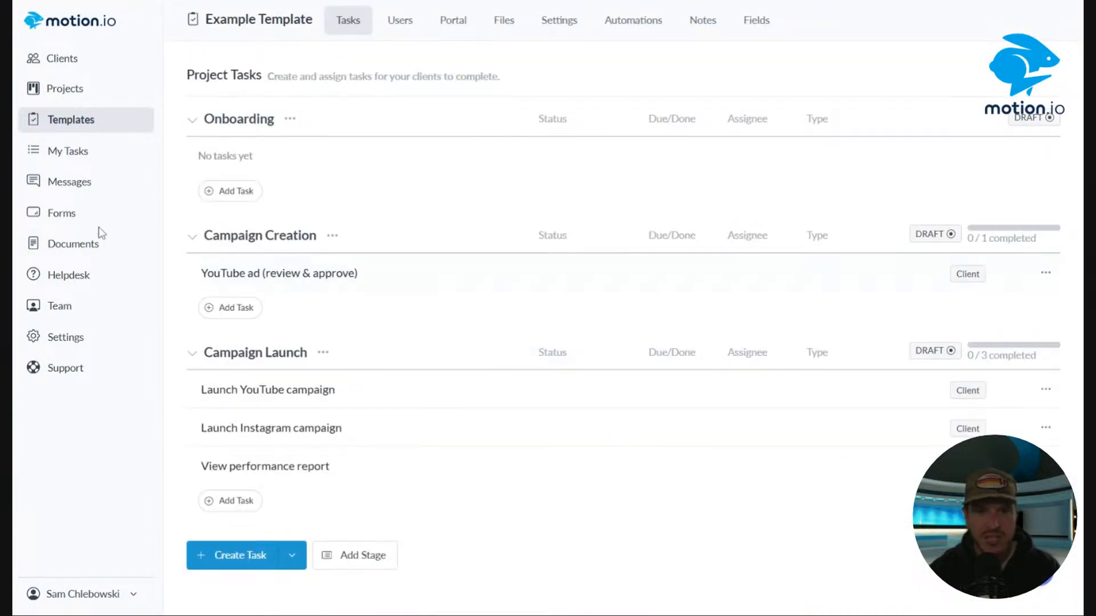
# Add a task titled Recurring Task to the template's Onboarding stage, recurring on day 1 at 12PM, and save it.
pyautogui.click(229, 188)
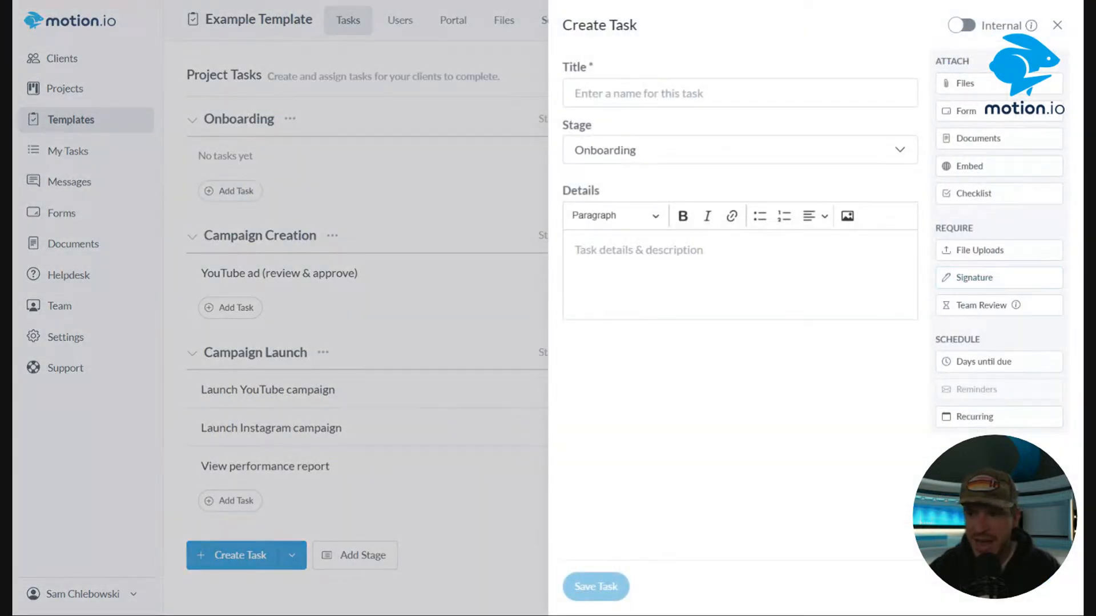
pyautogui.click(618, 80)
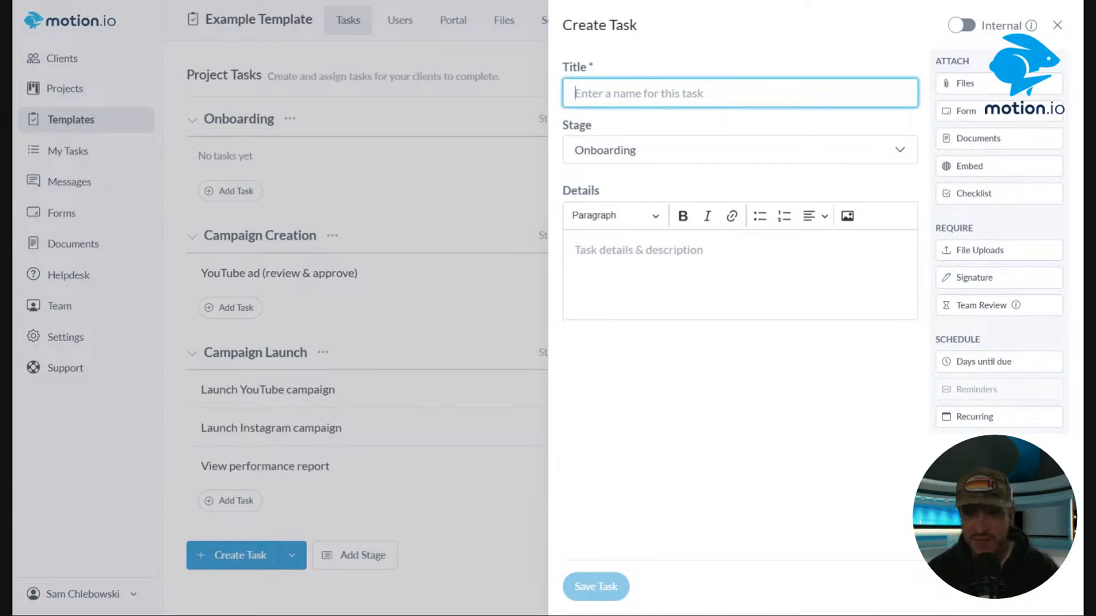
pyautogui.write('Recurring')
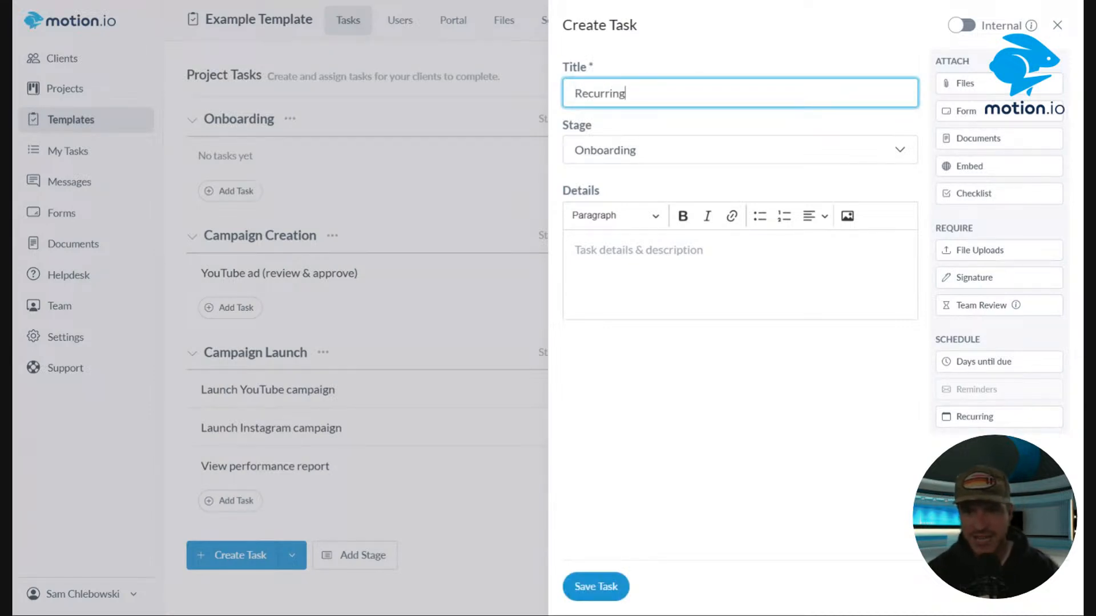
pyautogui.write(' Task')
pyautogui.click(829, 75)
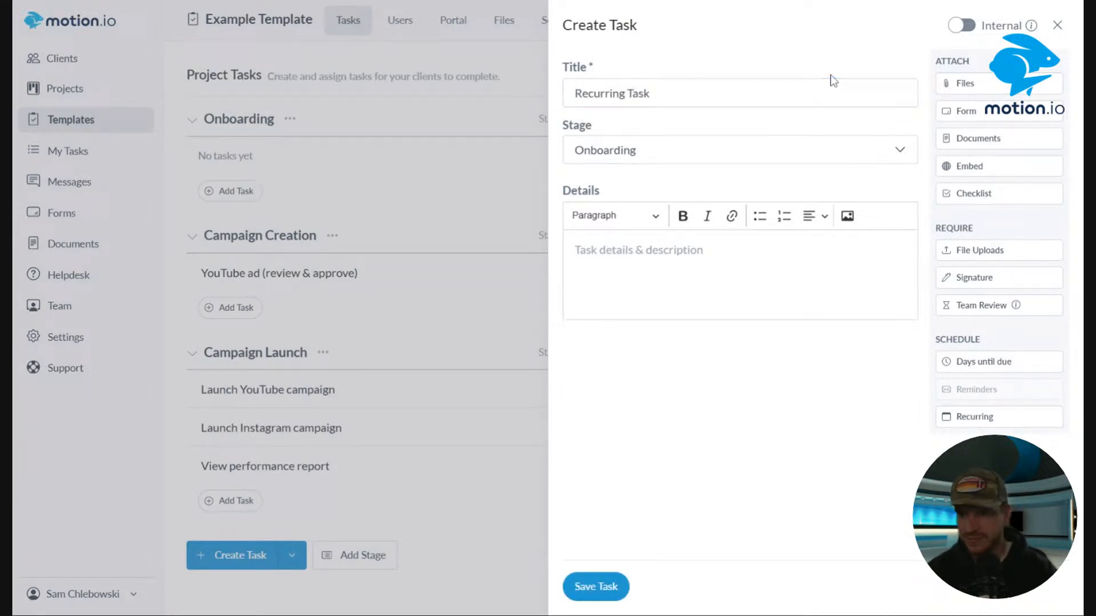
pyautogui.click(993, 416)
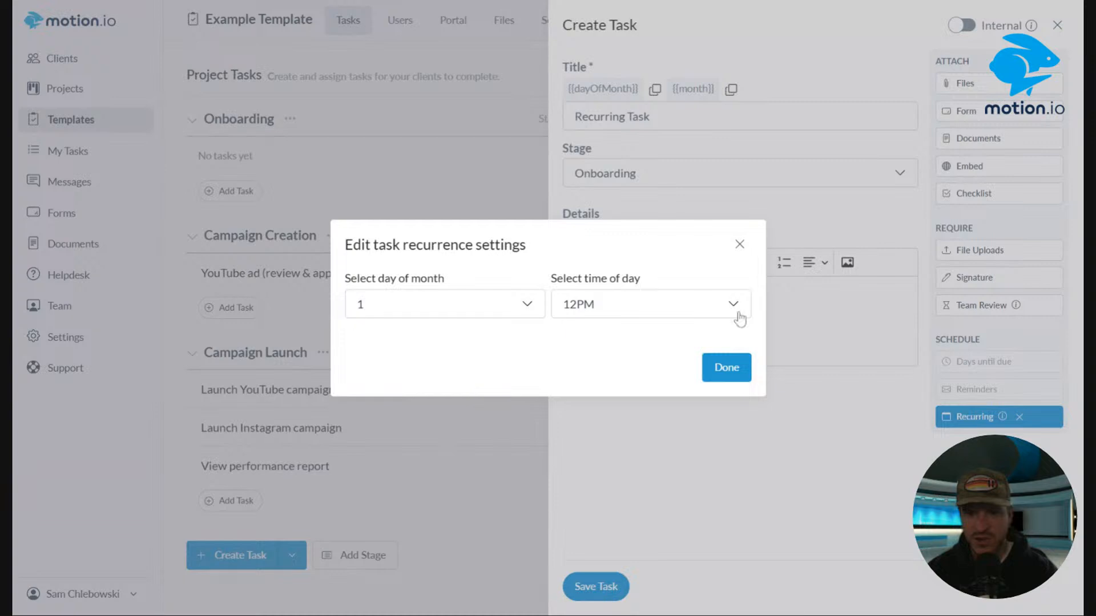
pyautogui.click(725, 368)
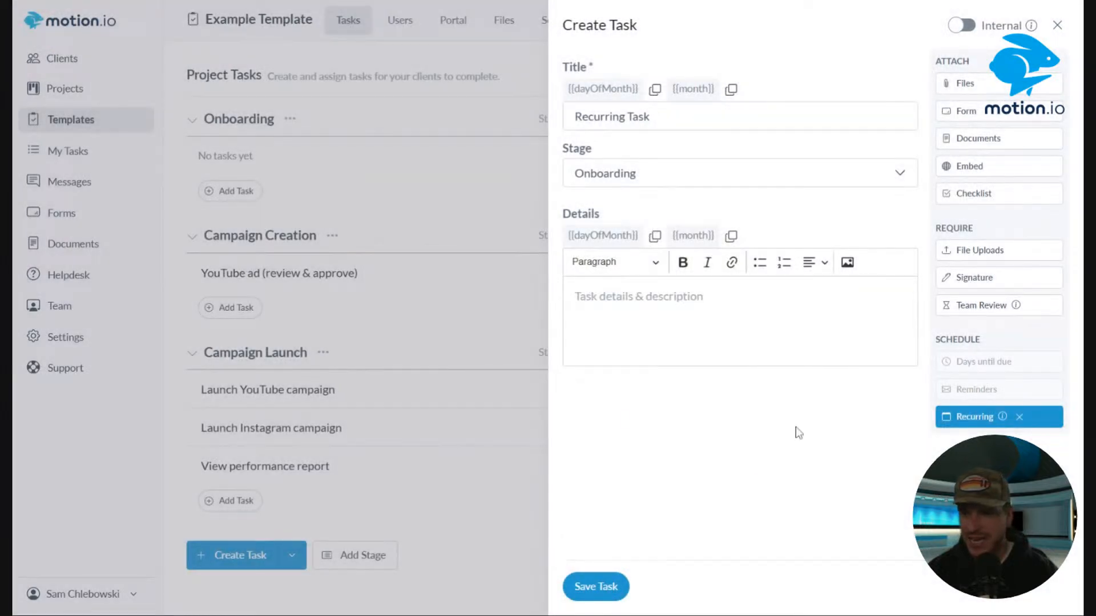
pyautogui.click(595, 587)
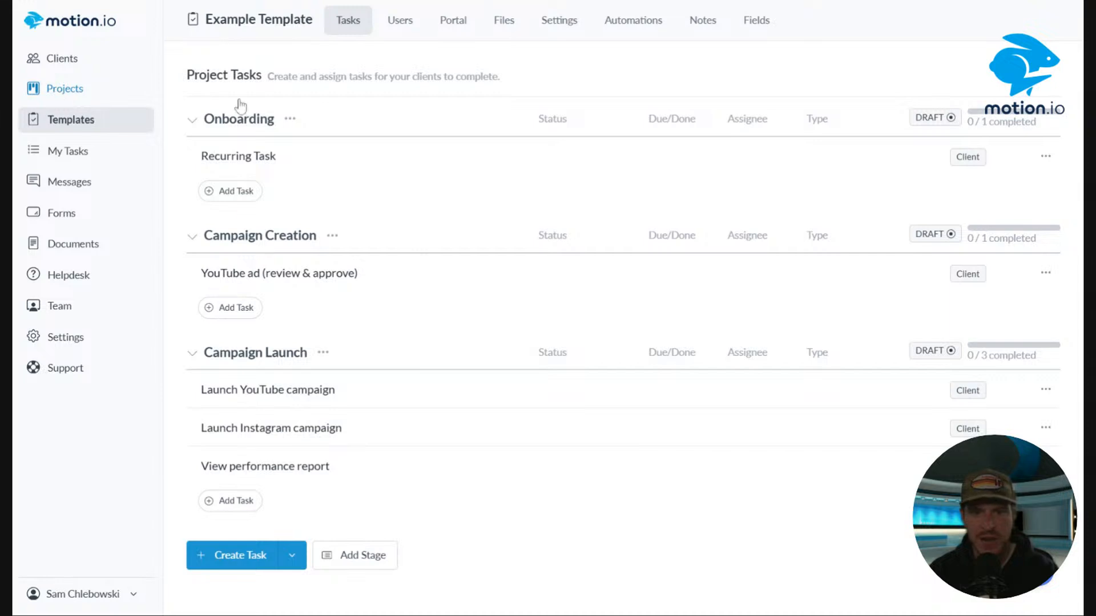
# Create a new project named Example Project from the Example Template.
pyautogui.click(66, 88)
pyautogui.click(996, 34)
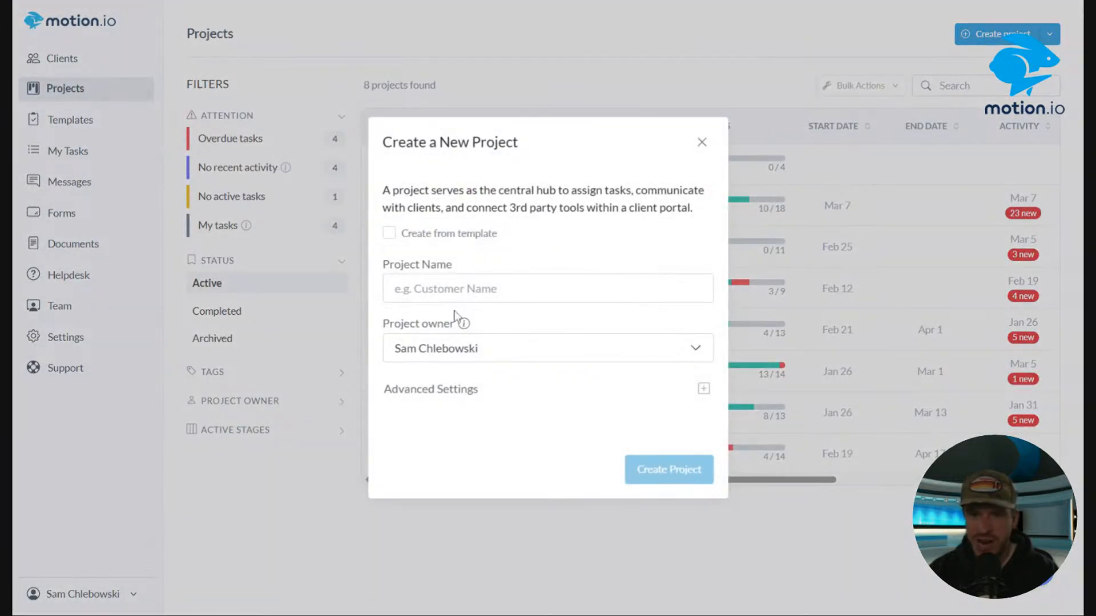
pyautogui.click(388, 233)
pyautogui.click(513, 231)
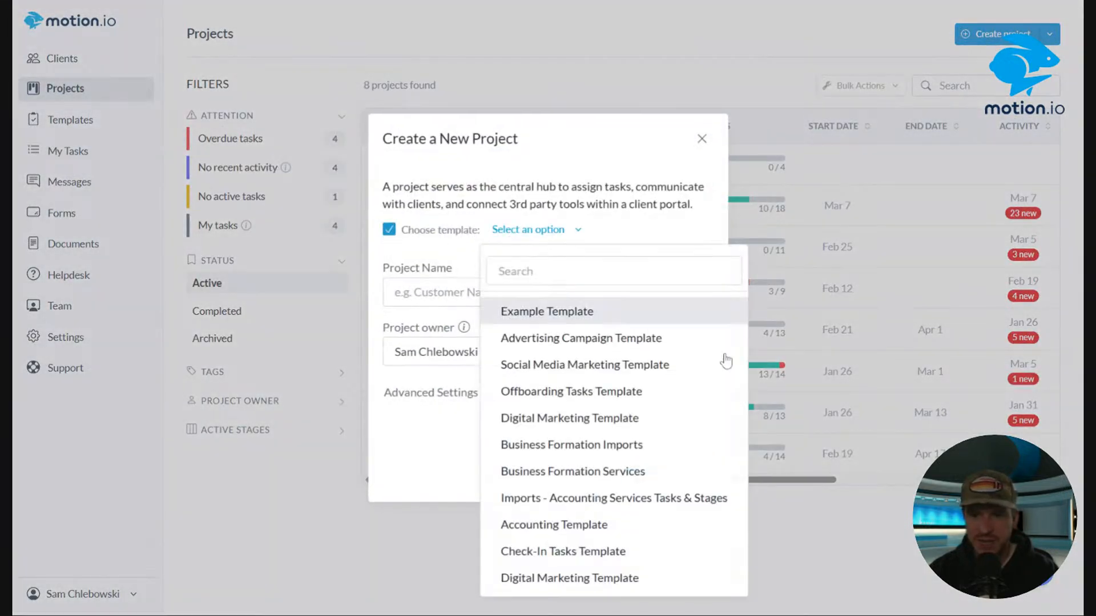
pyautogui.click(548, 313)
pyautogui.click(513, 293)
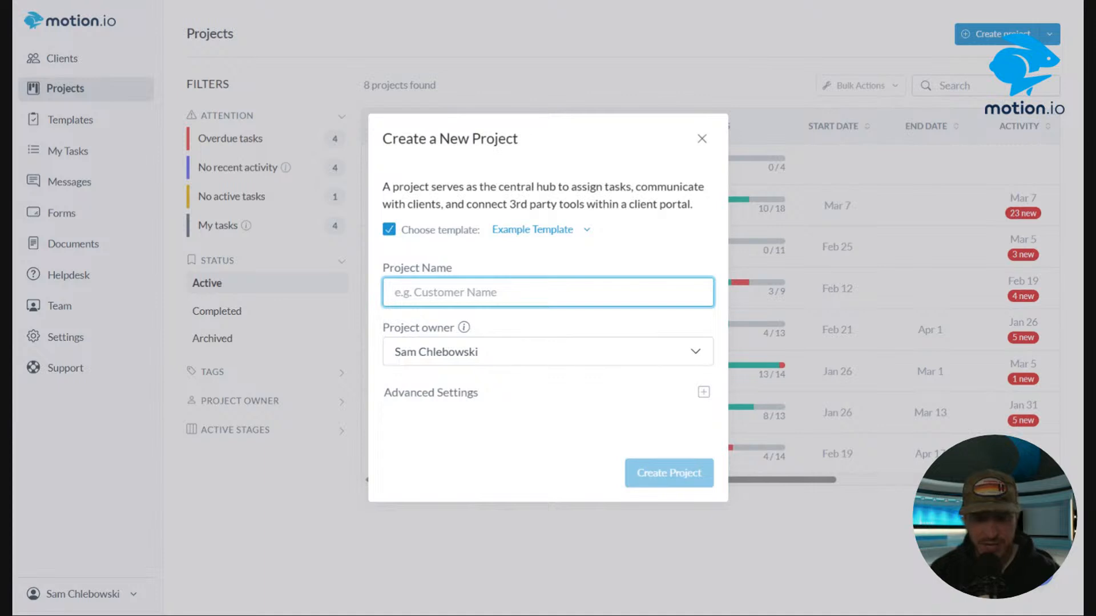
pyautogui.write('Example Project')
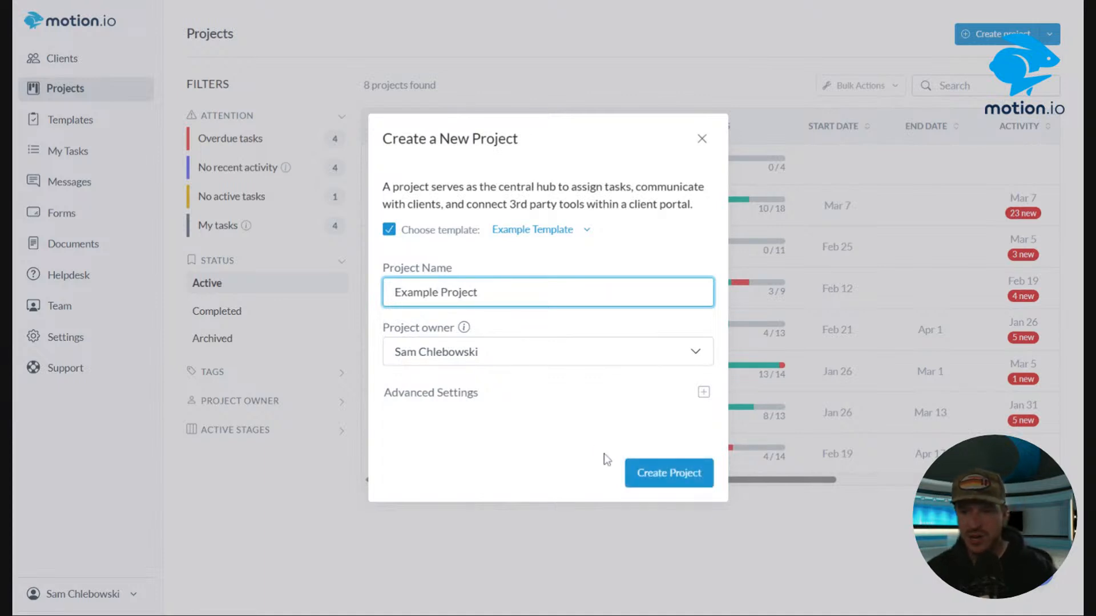
pyautogui.click(653, 480)
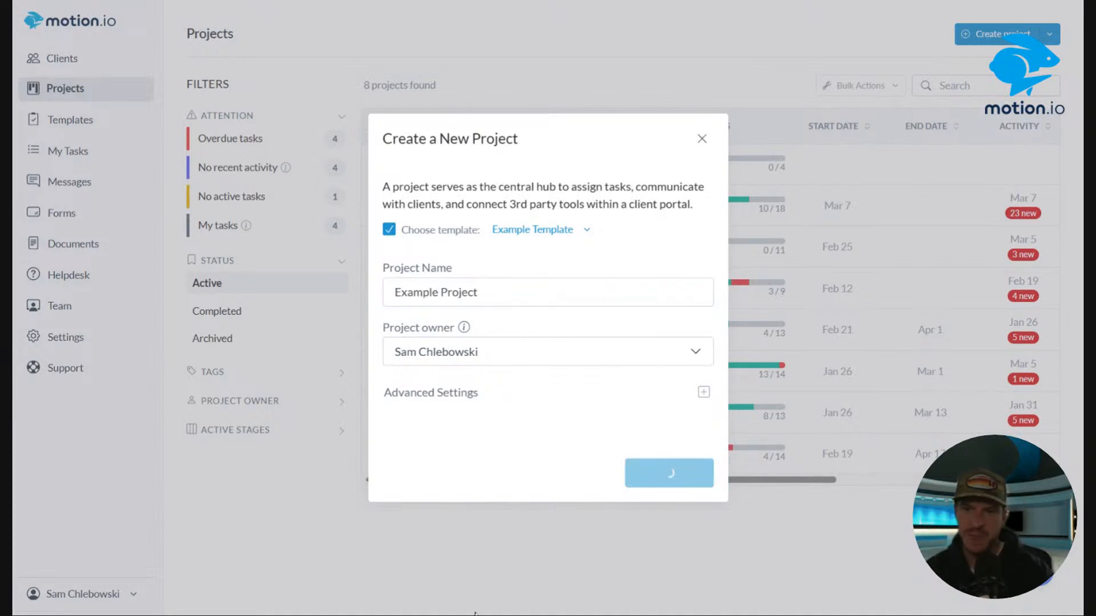
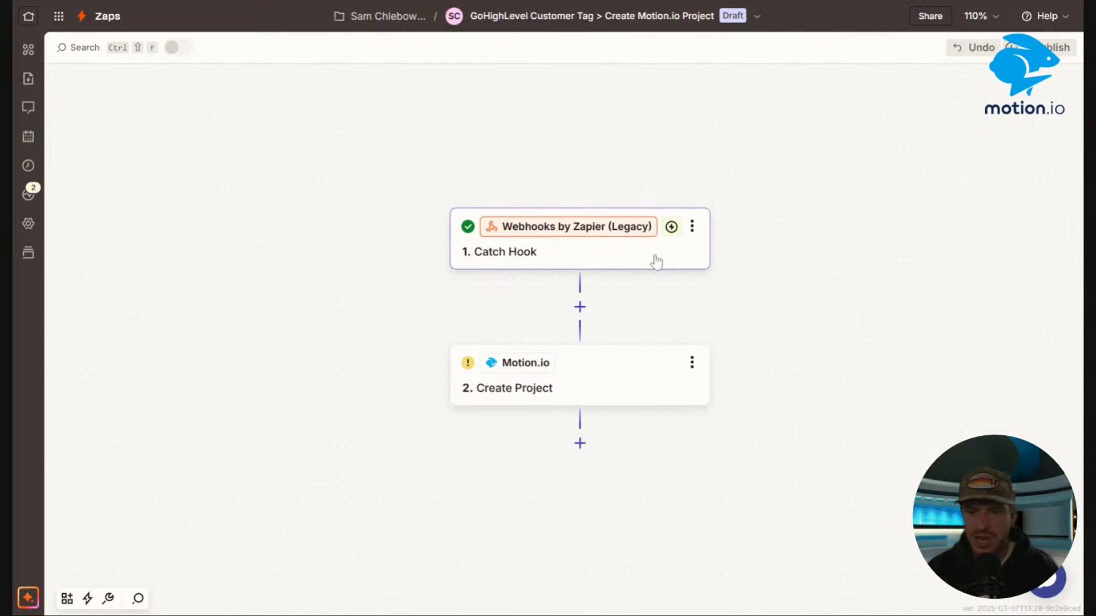
# Review the Zapier zap's Catch Hook trigger and Motion.io Create Project action across their setup, configure and test settings.
pyautogui.click(628, 259)
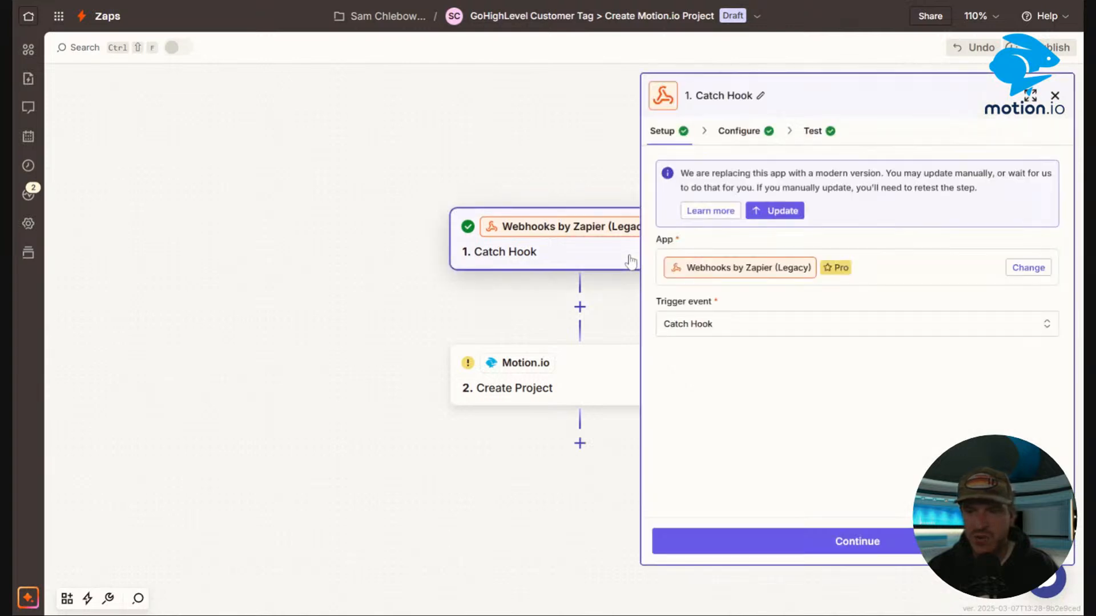
pyautogui.click(736, 137)
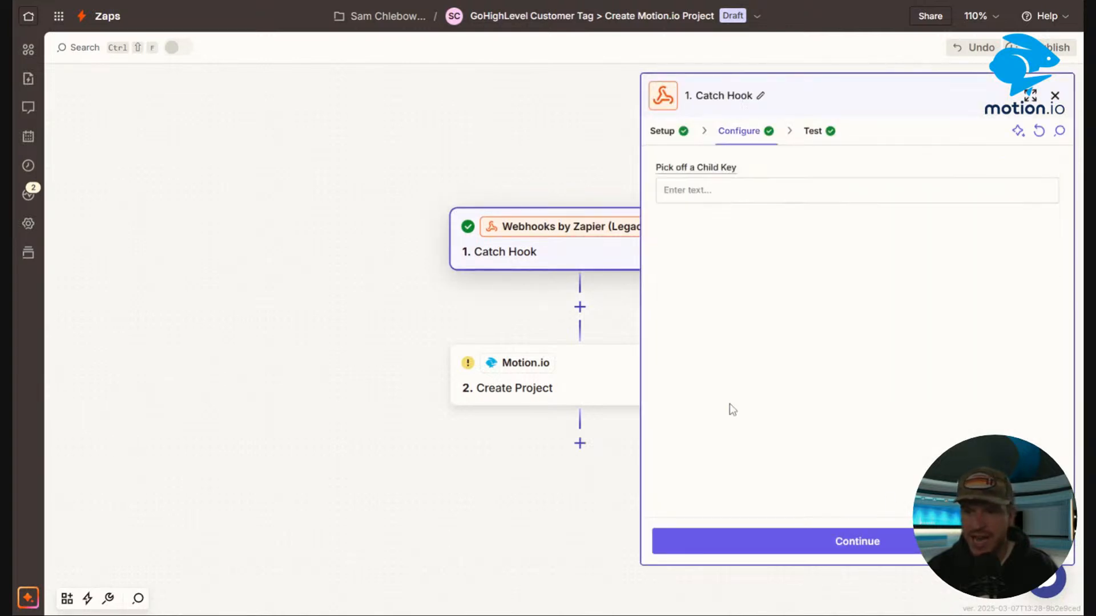
pyautogui.click(662, 129)
pyautogui.click(580, 388)
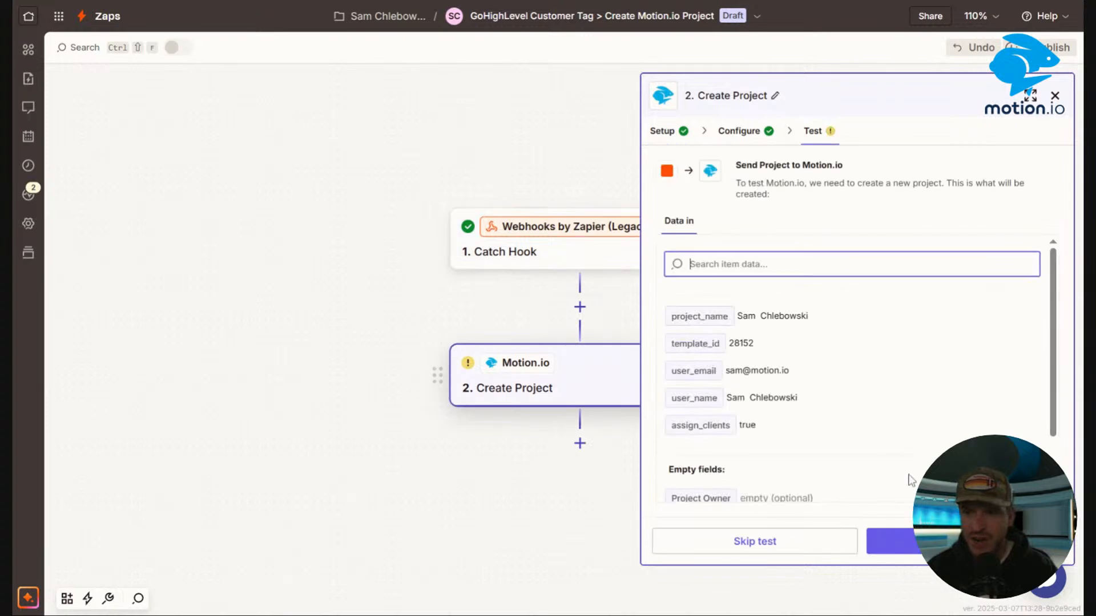
pyautogui.click(736, 131)
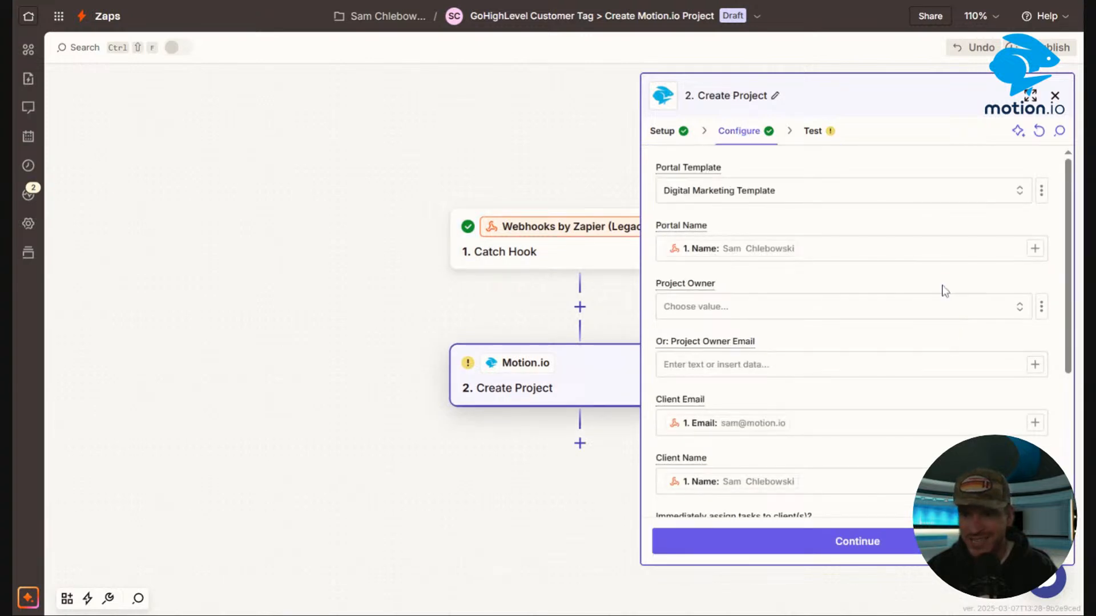
pyautogui.scroll(-4, 944, 291)
pyautogui.scroll(4, 947, 319)
pyautogui.scroll(-3, 942, 319)
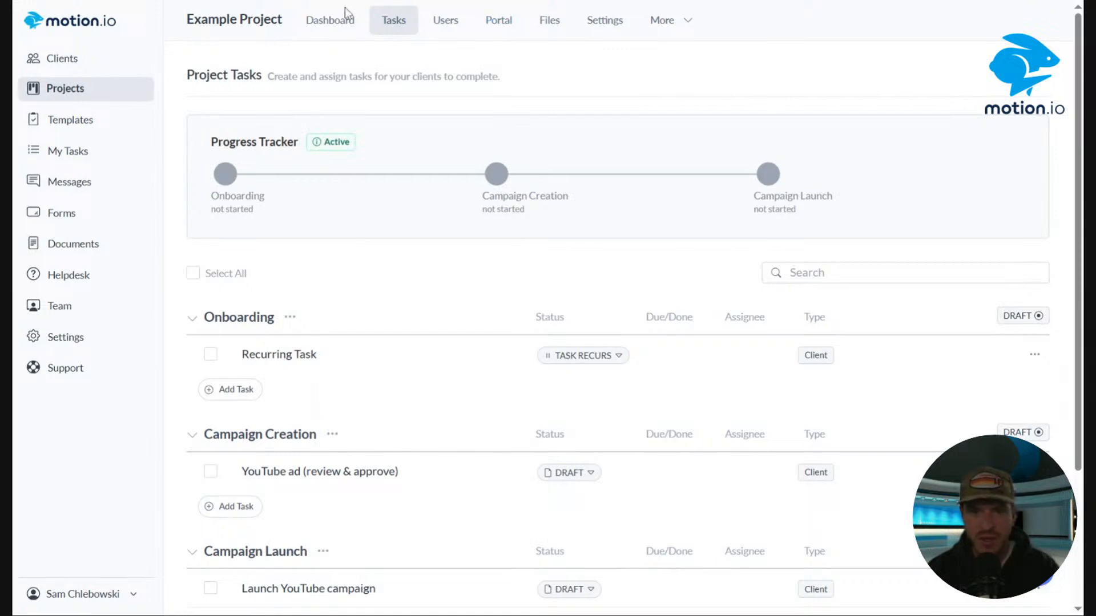
# Delete the duplicate Schedule {{month}} Check-In Call task from Moxie Beverages' Ongoing Management & Optimization stage.
pyautogui.hotkey('alt', 'Left')
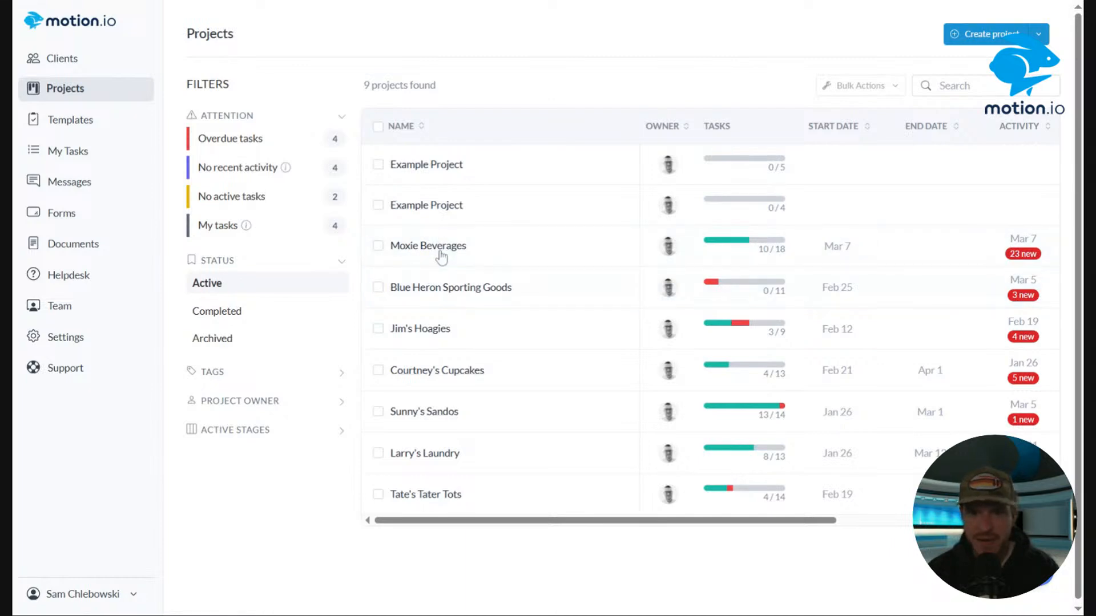
pyautogui.click(441, 256)
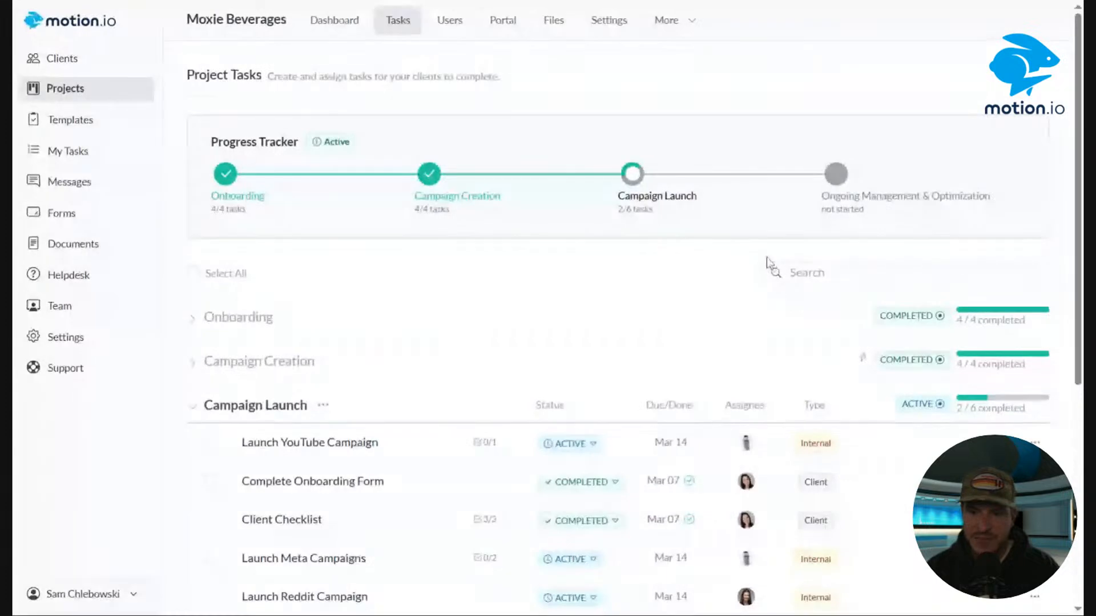
pyautogui.scroll(-6, 766, 256)
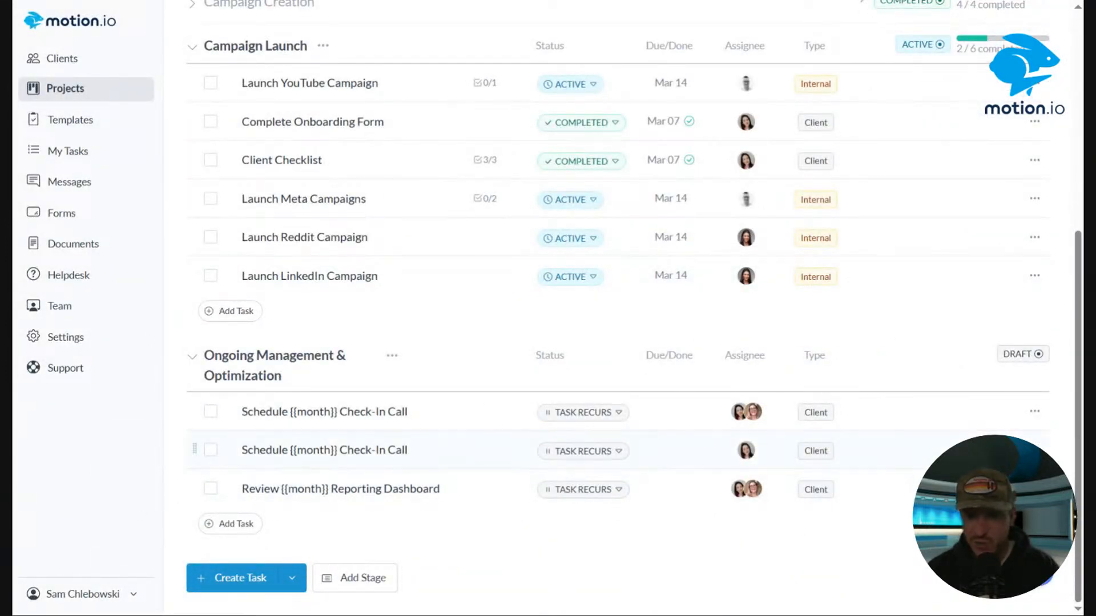
pyautogui.click(1034, 450)
pyautogui.click(1001, 528)
pyautogui.click(521, 339)
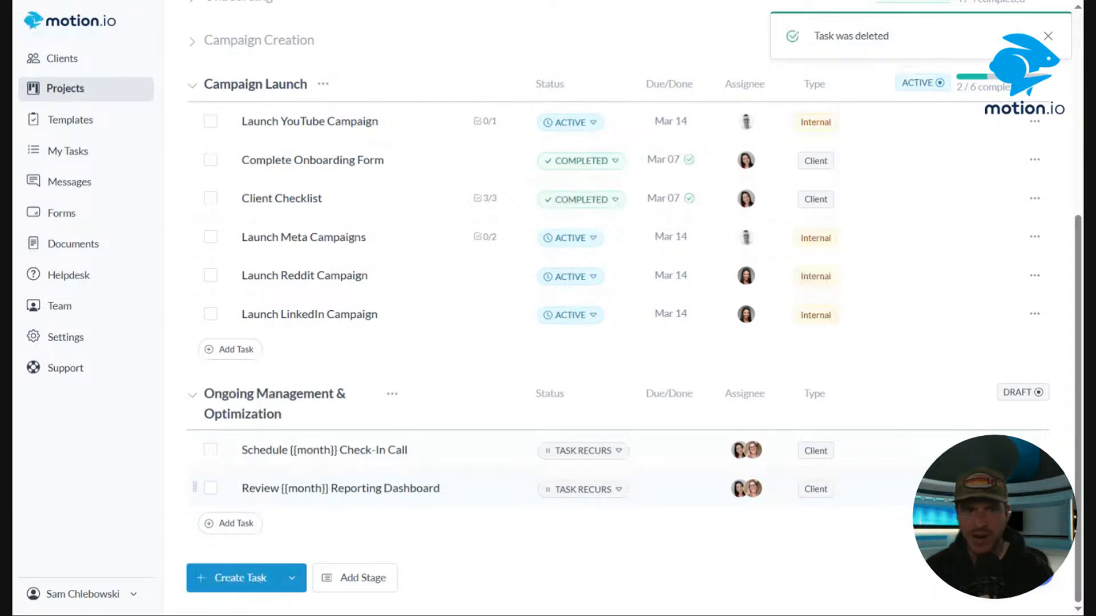
# Preview the Review {{month}} Reporting Dashboard task and open its editor to inspect the embedded Looker Studio link, closing without saving.
pyautogui.click(332, 488)
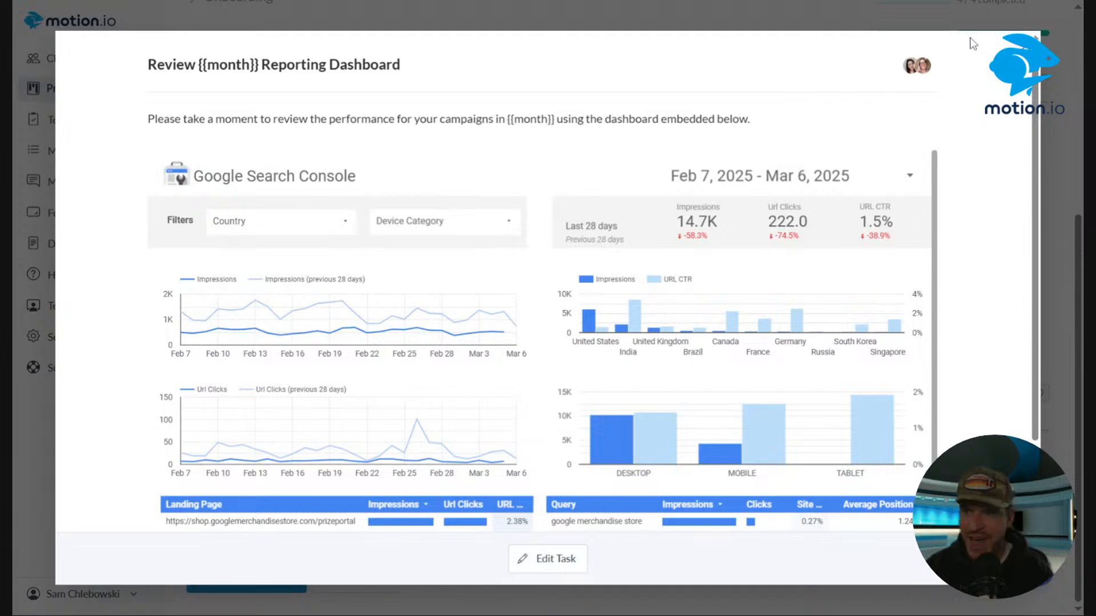
pyautogui.click(1021, 60)
pyautogui.click(1034, 489)
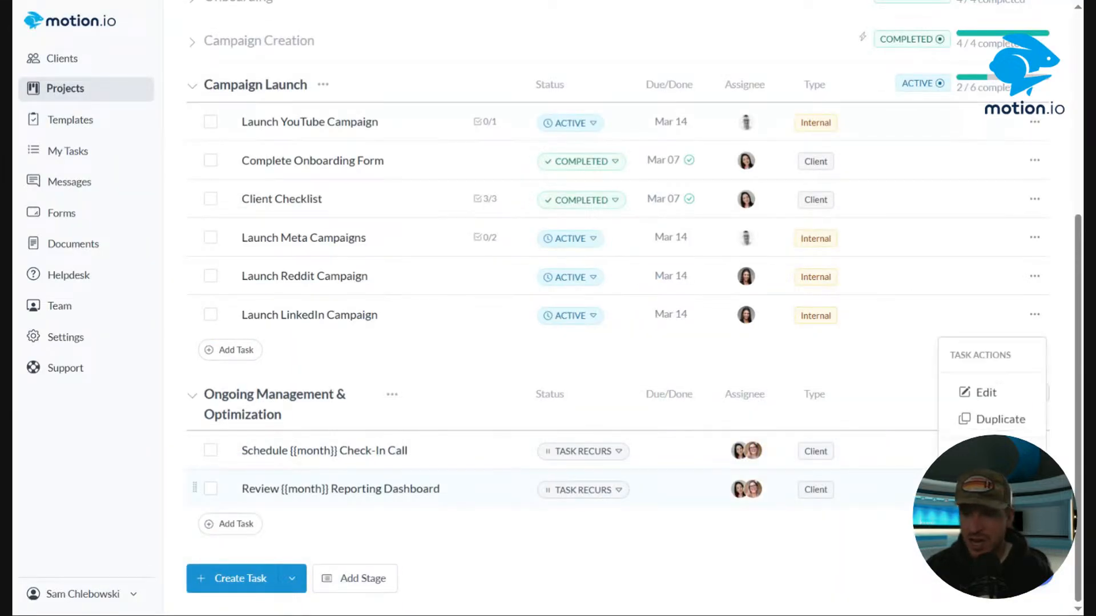
pyautogui.click(994, 391)
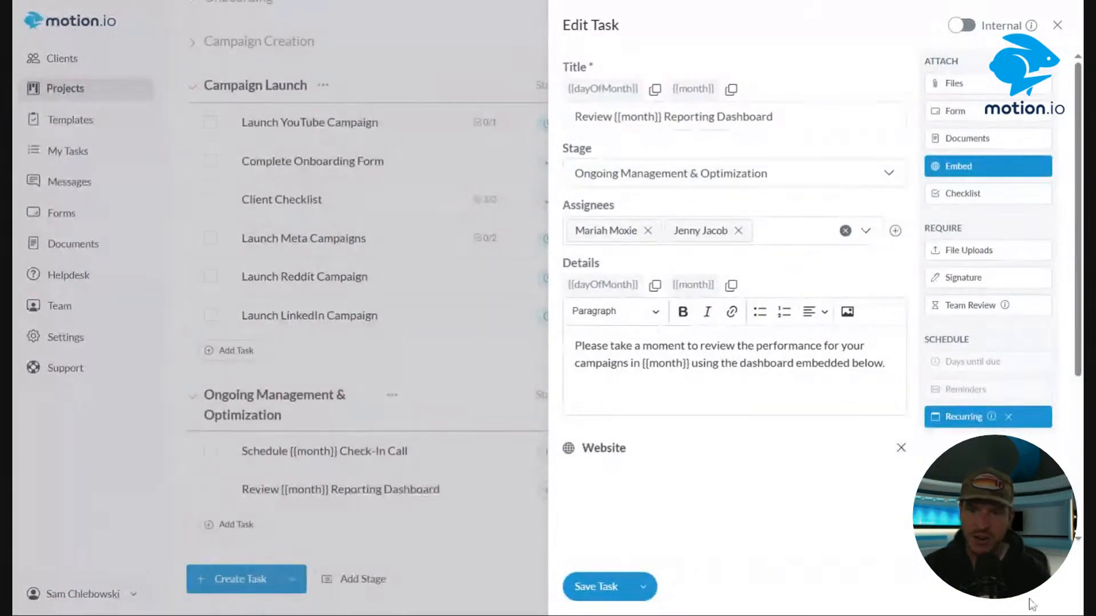
pyautogui.click(1019, 166)
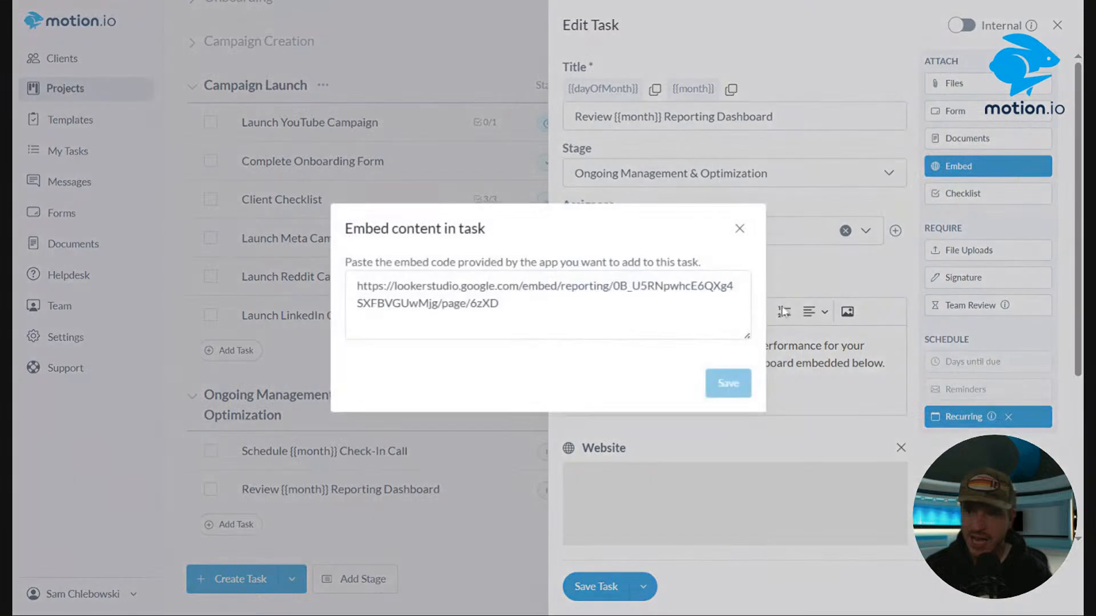
pyautogui.click(500, 304)
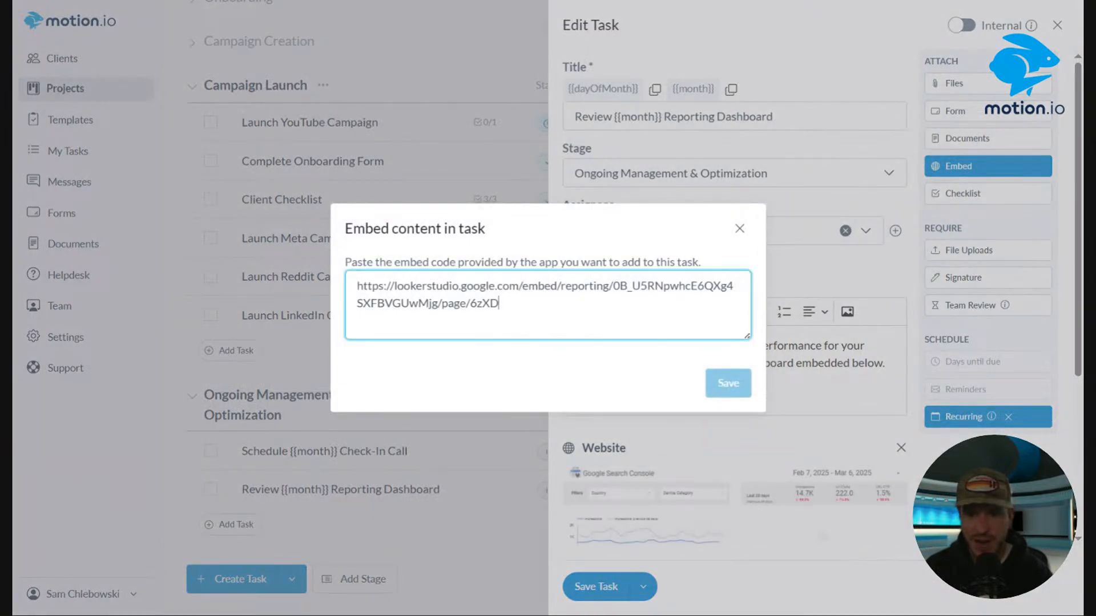
pyautogui.hotkey('ctrl', 'a')
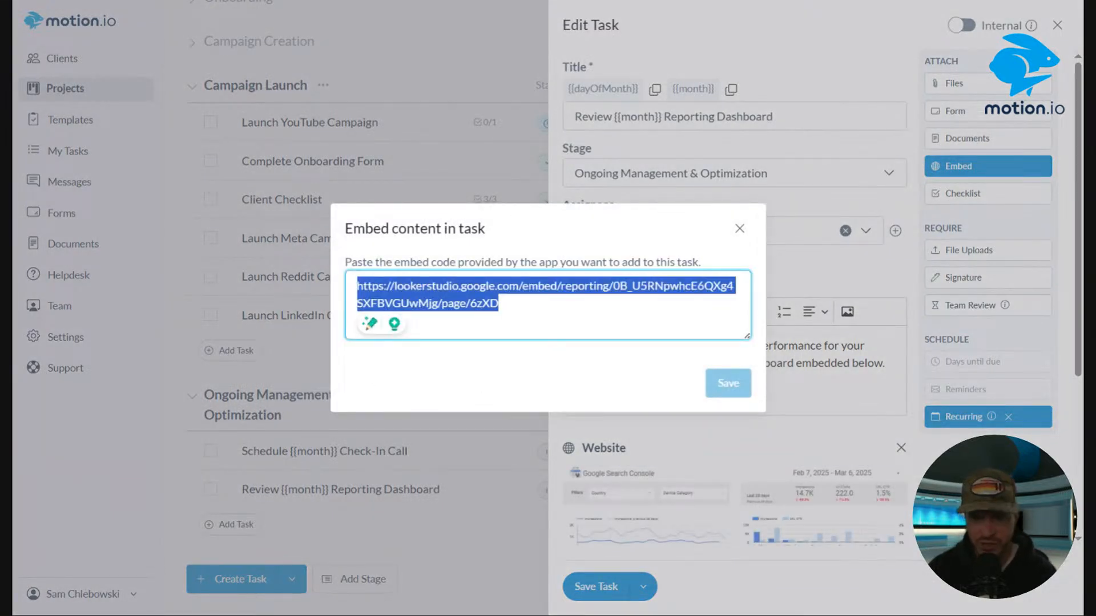
pyautogui.click(737, 231)
pyautogui.scroll(-5, 1005, 374)
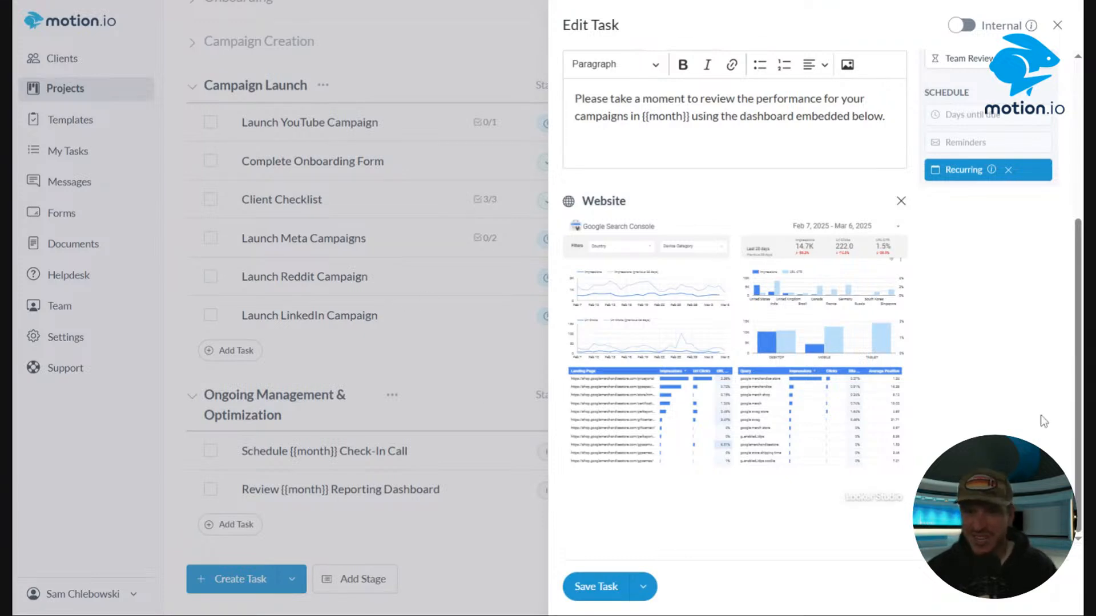
pyautogui.click(1058, 26)
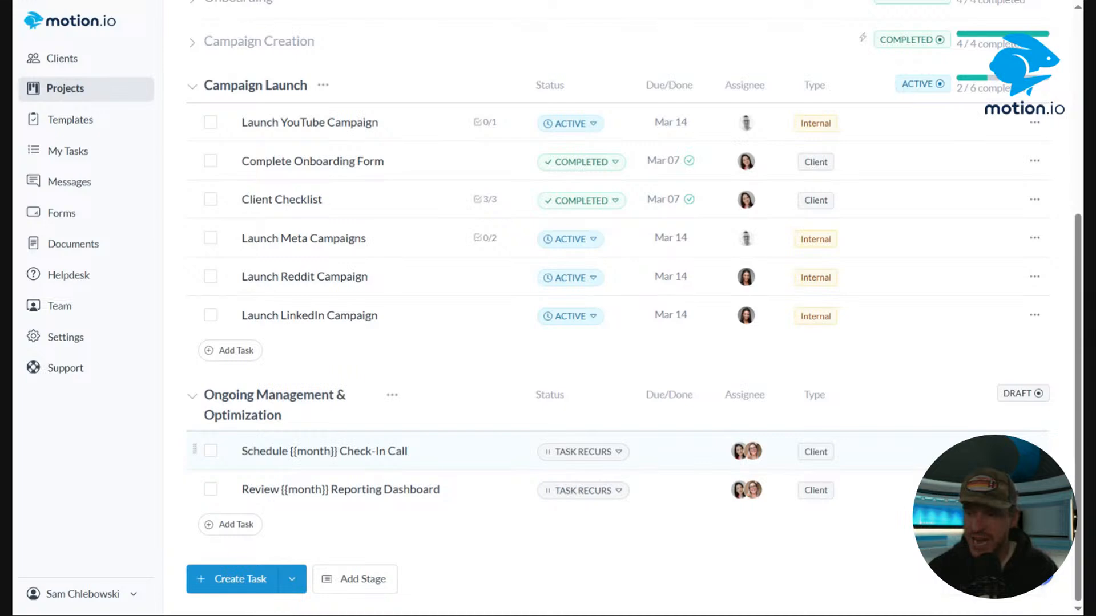
# Open the Schedule {{month}} Check-In Call task's editor to review its embedded calendar and close it.
pyautogui.click(353, 451)
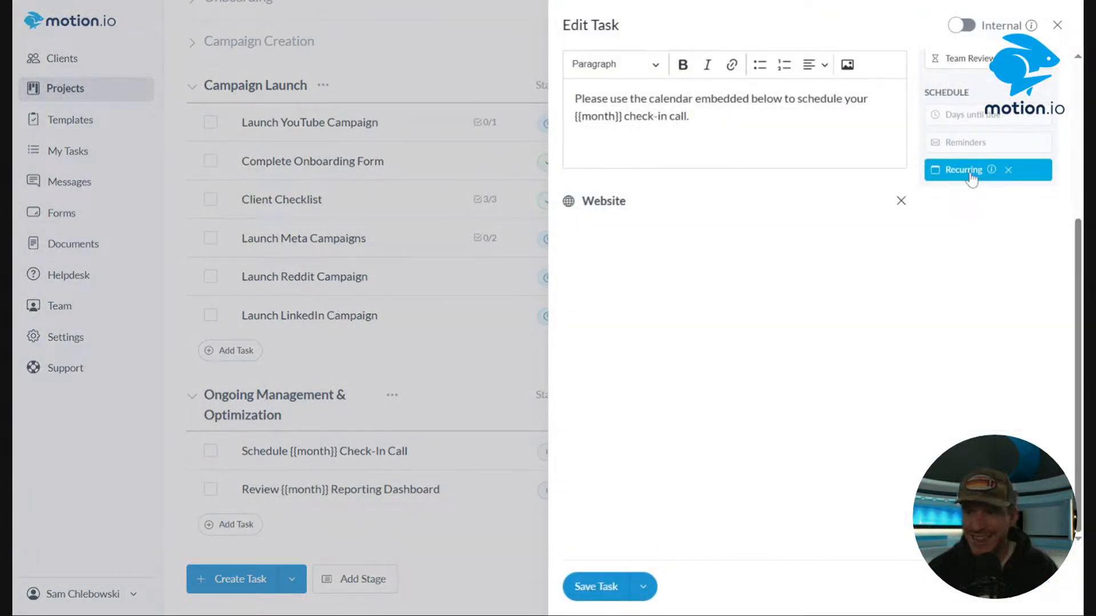
pyautogui.scroll(3, 974, 177)
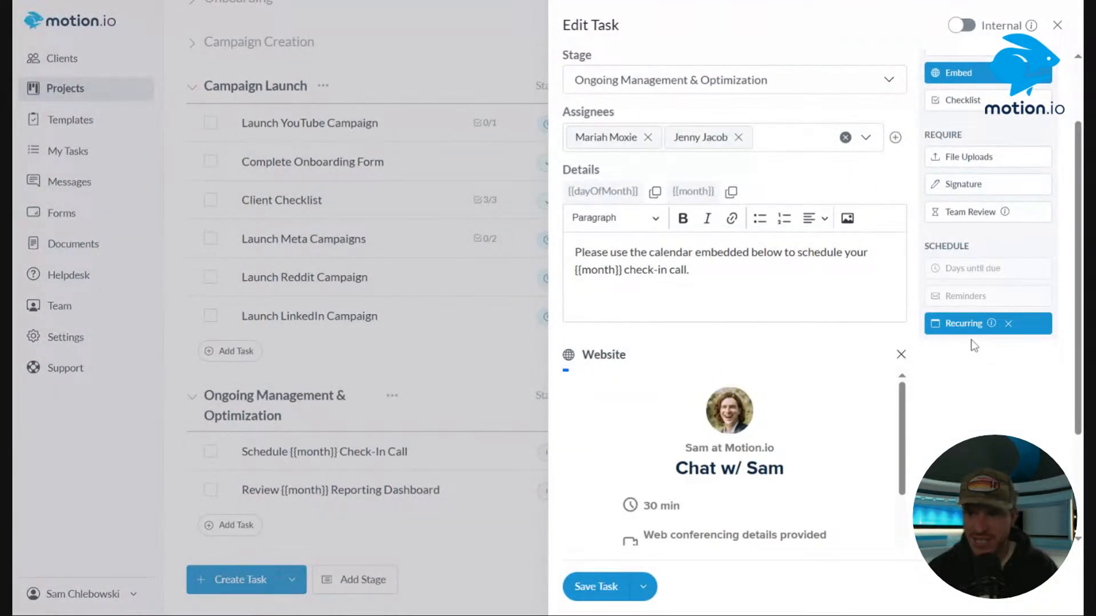
pyautogui.click(1055, 26)
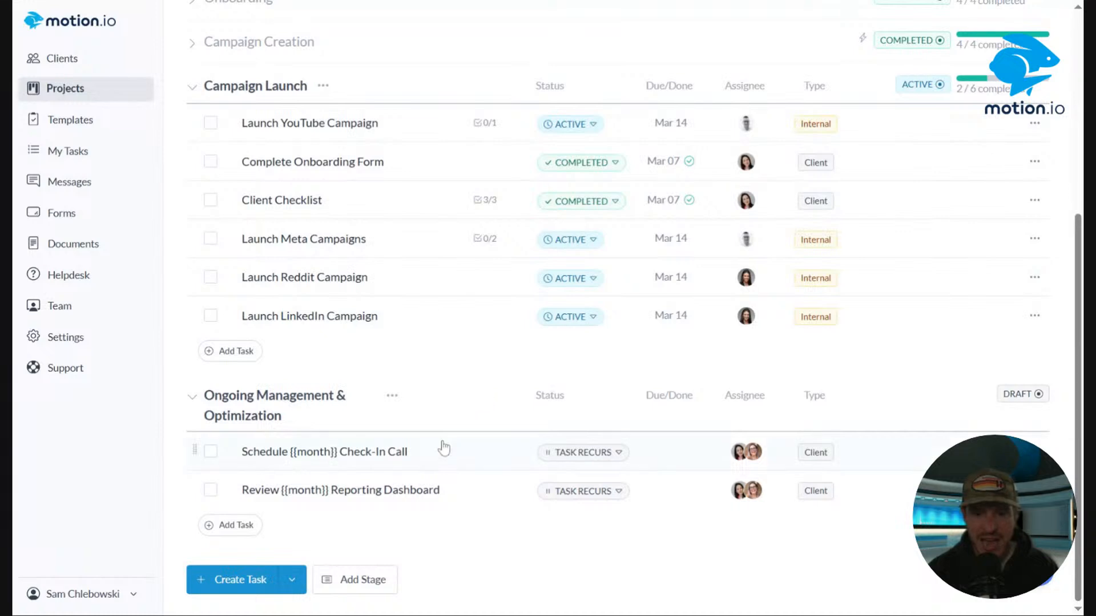
# Start recurrence on both Ongoing Management & Optimization tasks and stop it again on the Schedule {{month}} Check-In Call task.
pyautogui.click(604, 452)
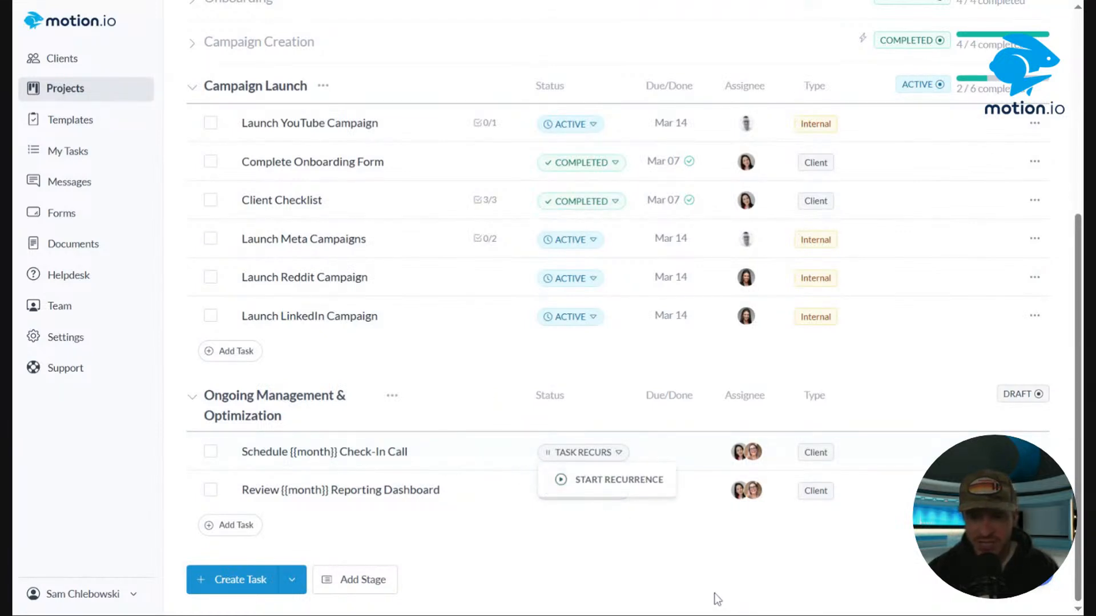
pyautogui.click(594, 482)
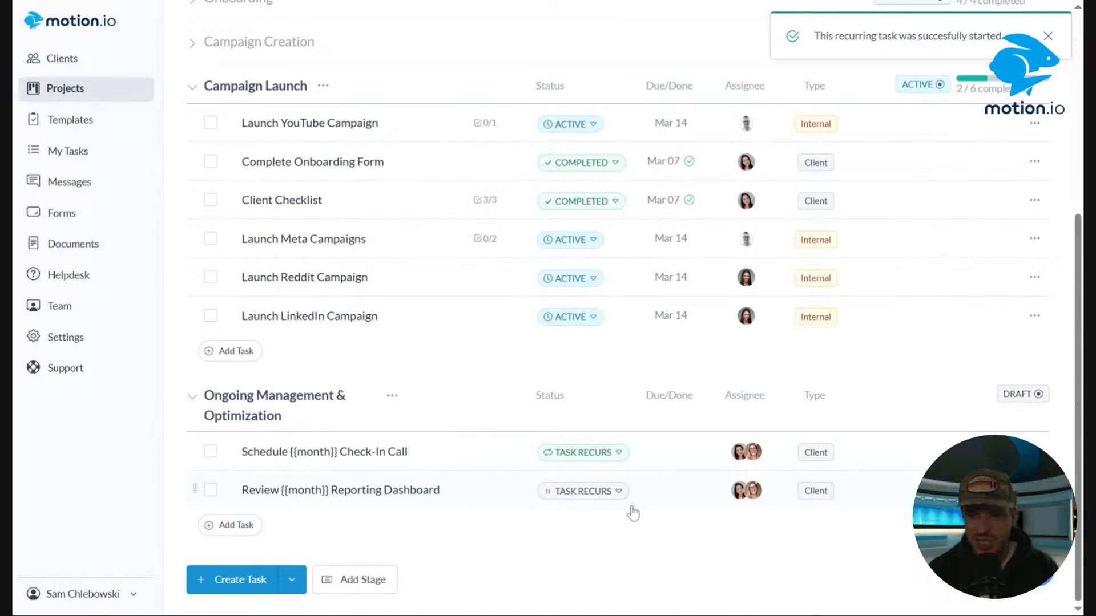
pyautogui.click(599, 491)
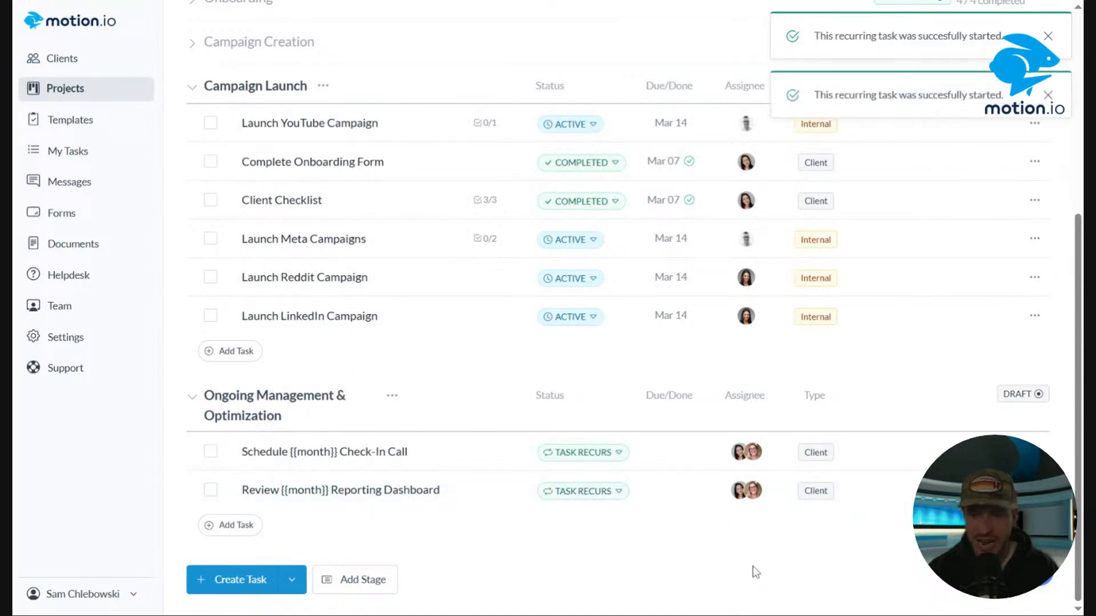
pyautogui.click(577, 452)
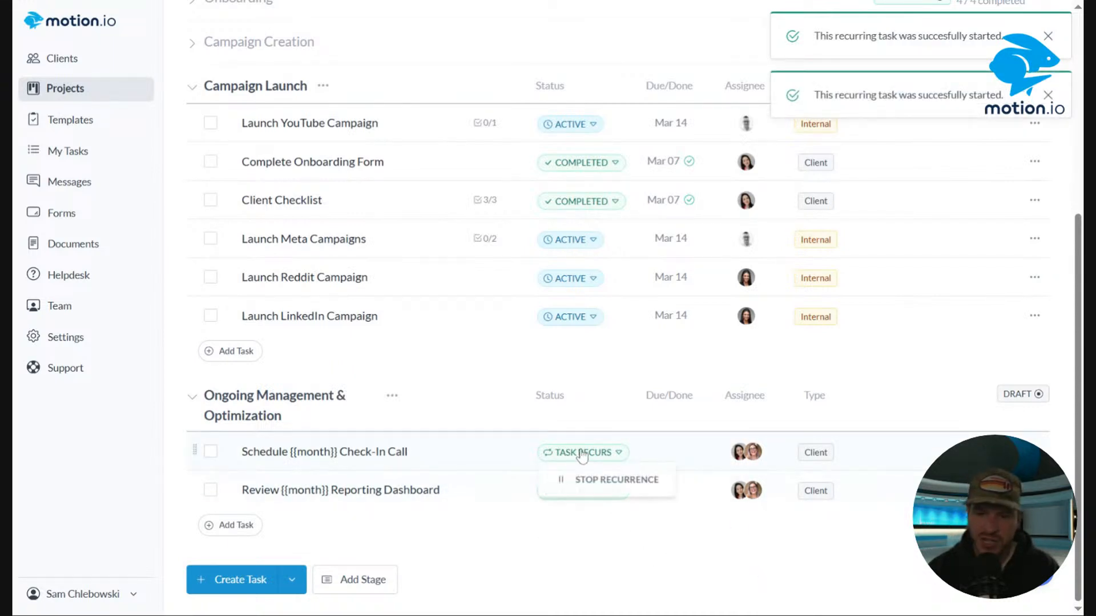
pyautogui.click(595, 482)
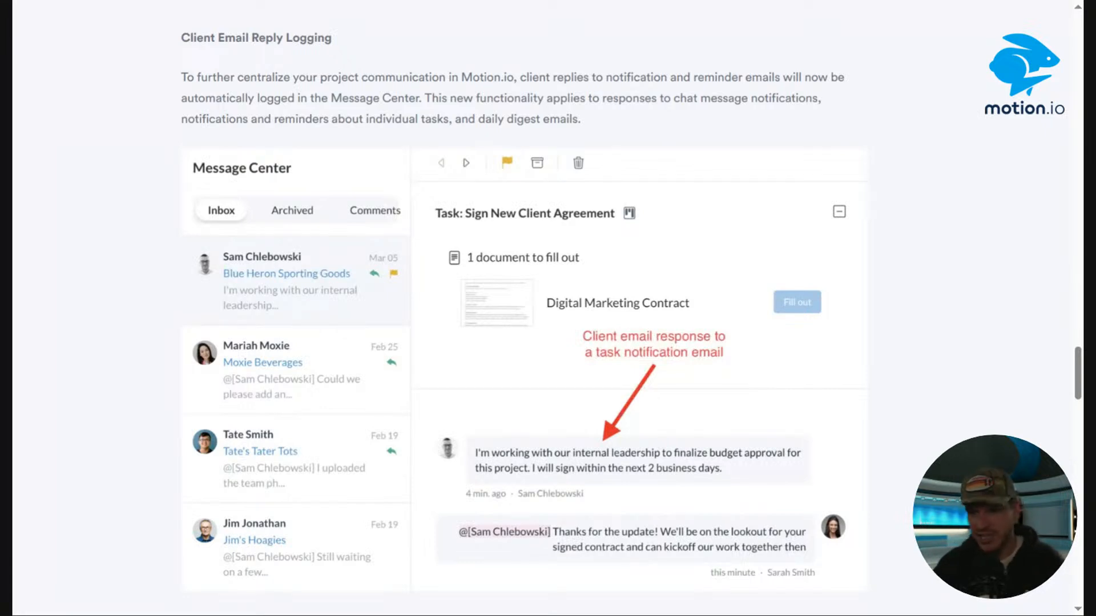
# Read the release notes on client email reply logging and open the matching conversation in the Message Center.
pyautogui.moveTo(1080, 396); pyautogui.dragTo(1081, 406)
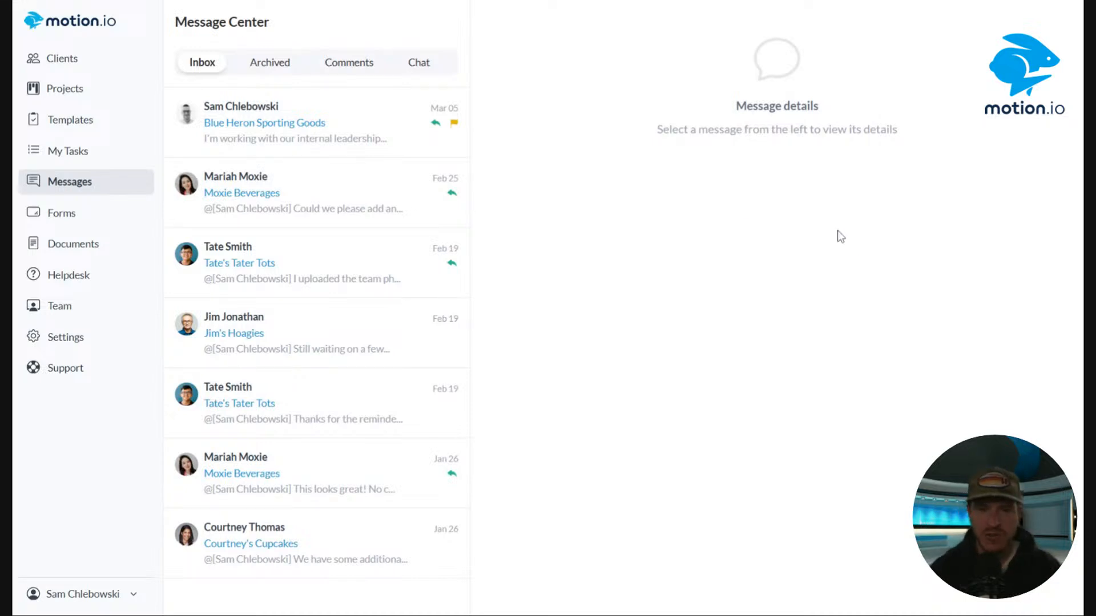
pyautogui.click(354, 152)
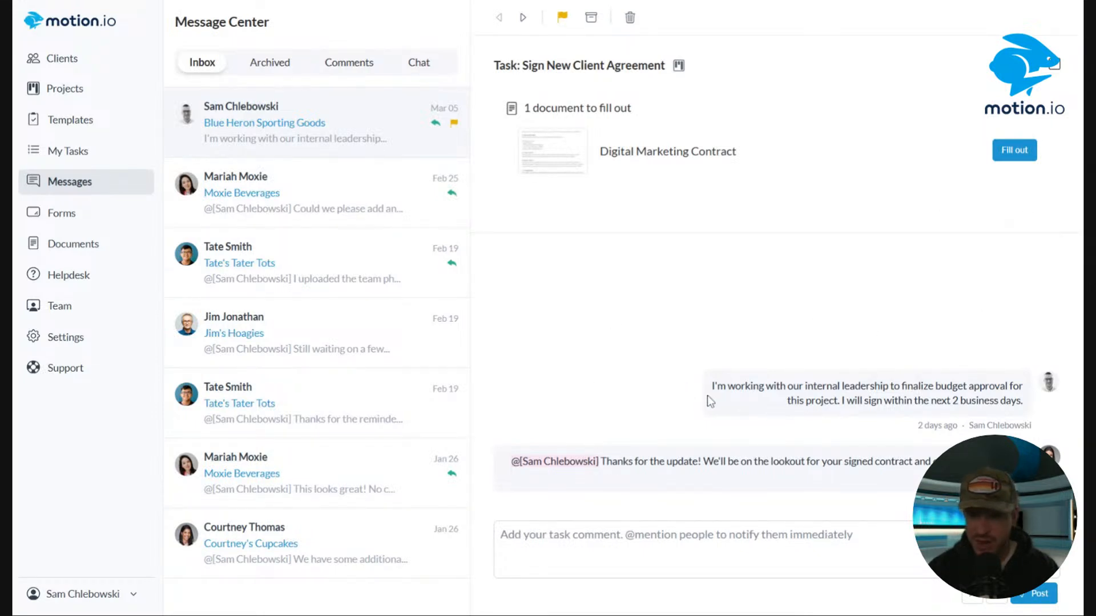
pyautogui.moveTo(711, 388); pyautogui.dragTo(753, 388)
pyautogui.click(939, 311)
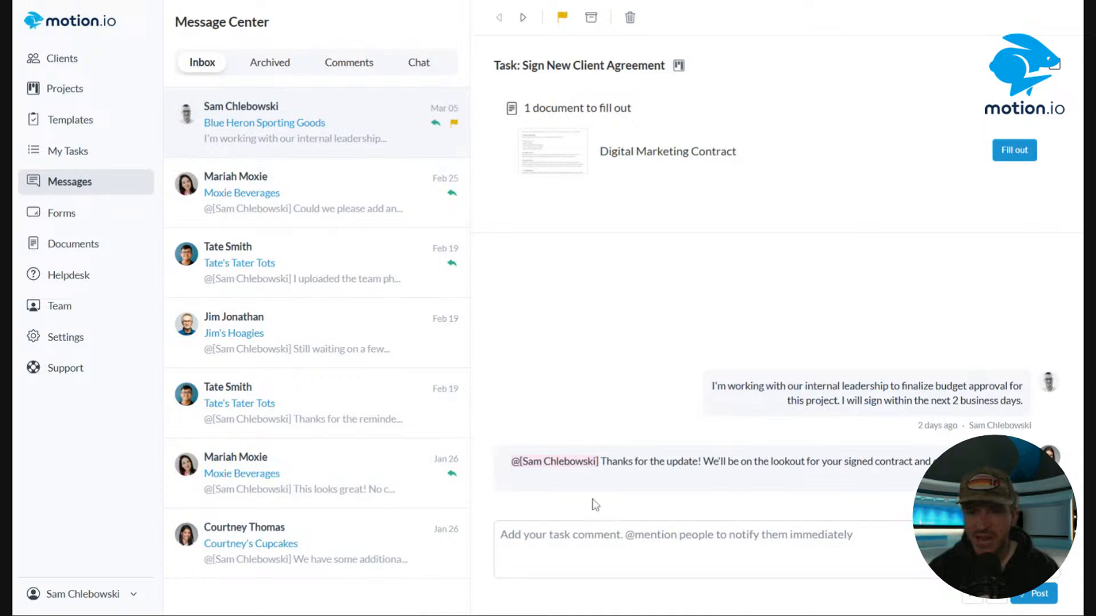
pyautogui.moveTo(533, 461); pyautogui.dragTo(945, 457)
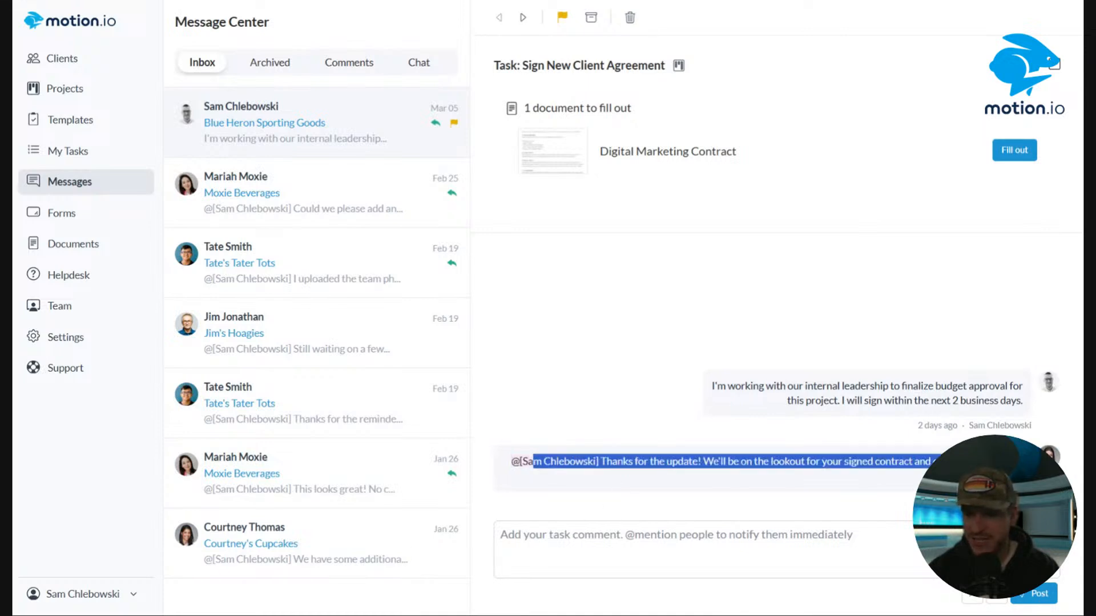
pyautogui.click(717, 302)
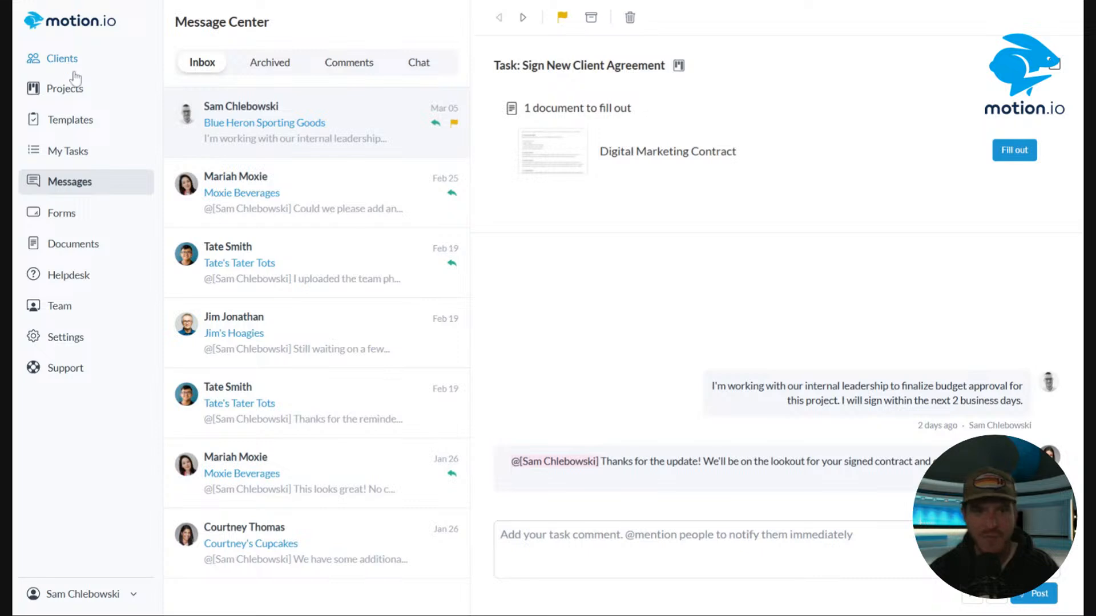
# Open the Example Template from the project templates for editing.
pyautogui.click(77, 100)
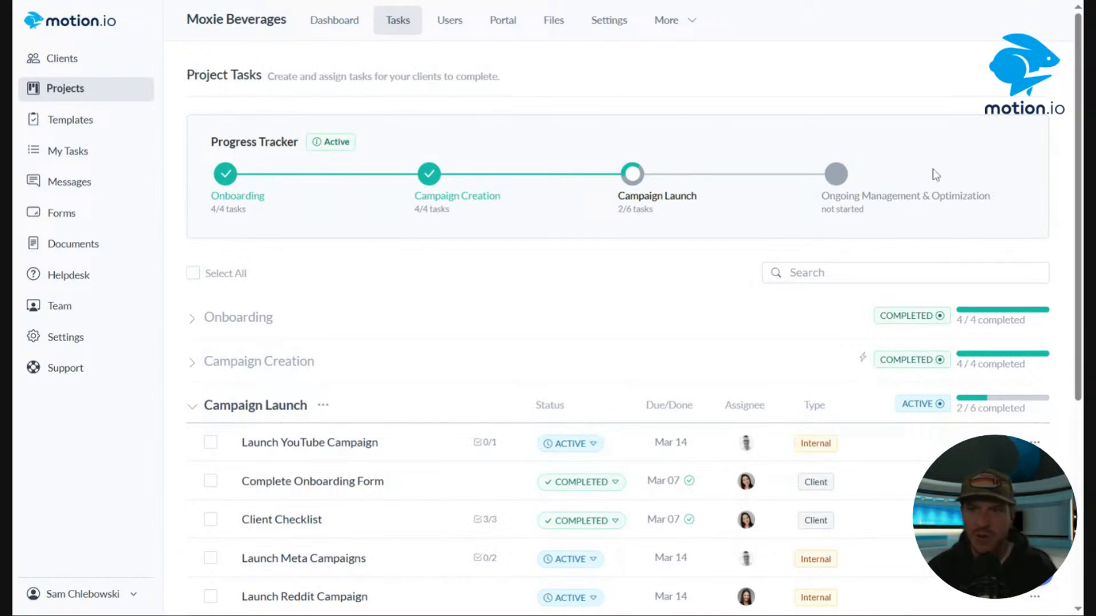
pyautogui.hotkey('alt', 'Left')
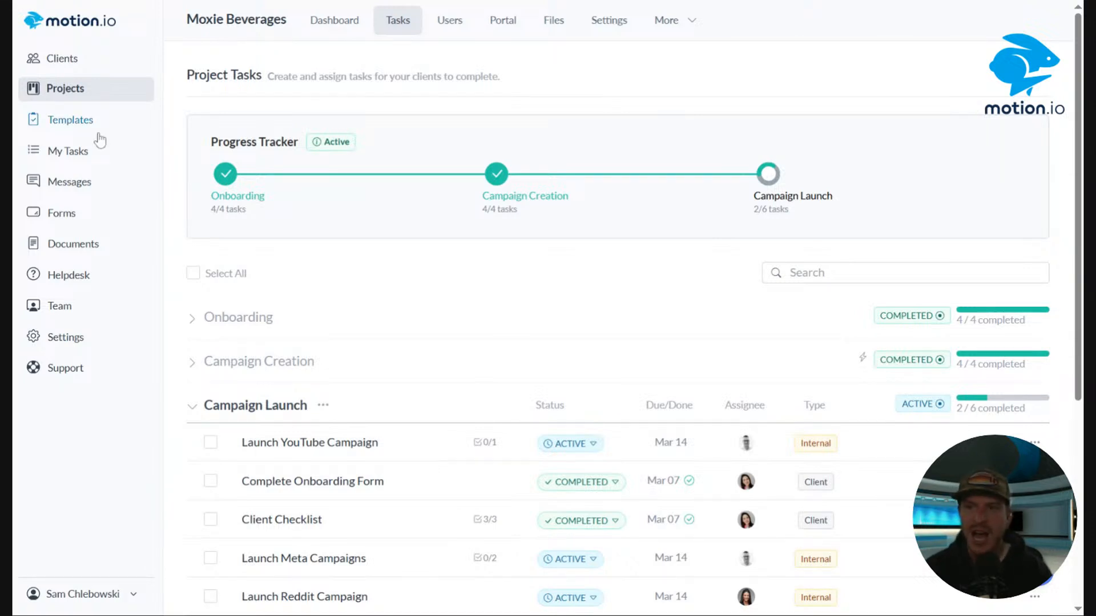
pyautogui.click(68, 121)
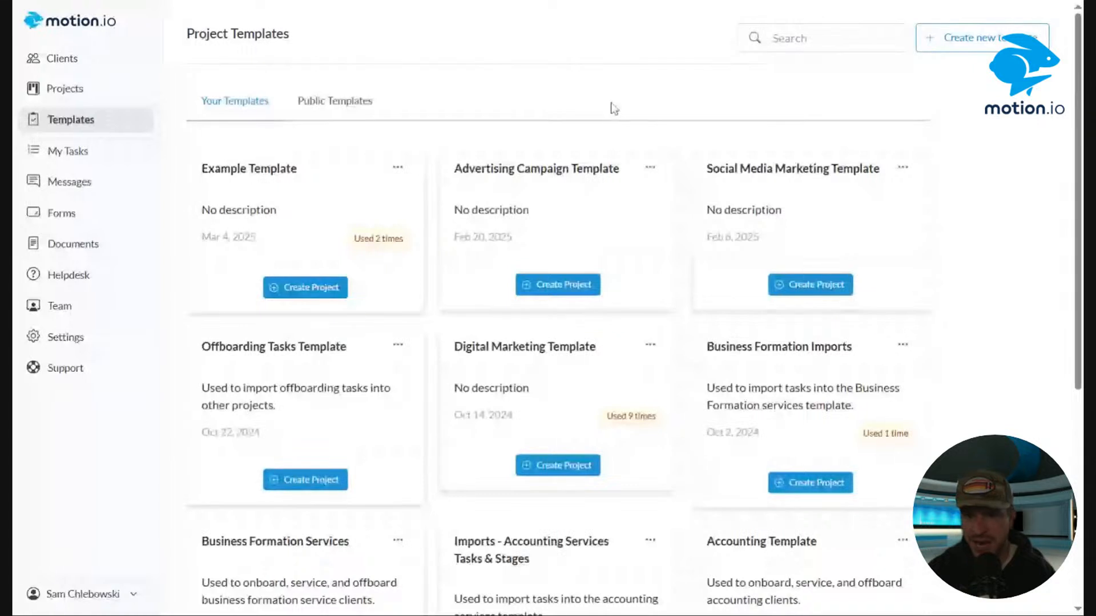
pyautogui.click(397, 168)
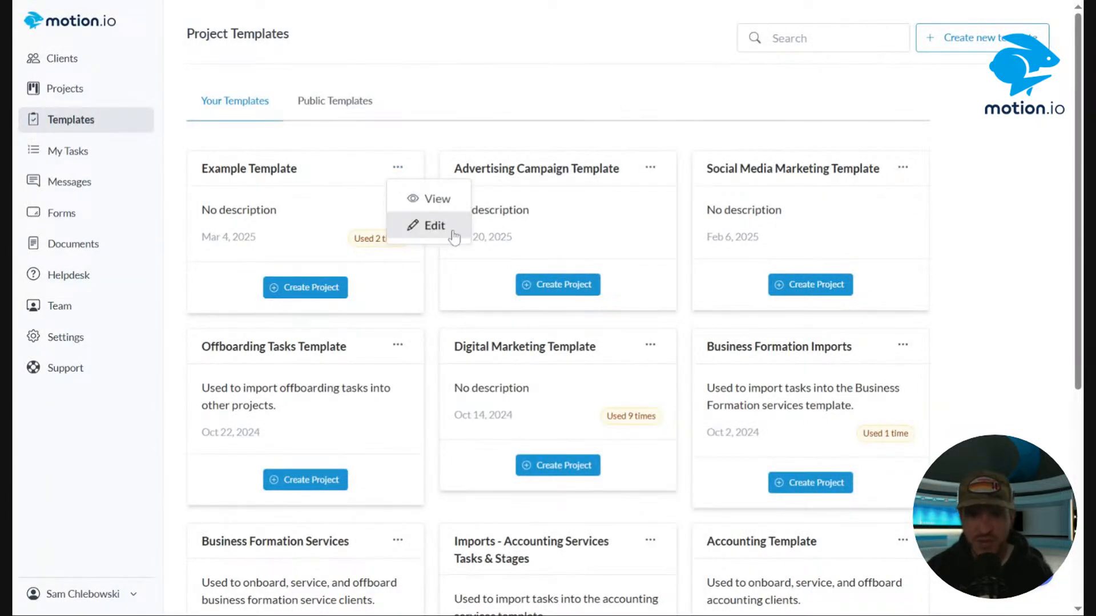
pyautogui.click(429, 225)
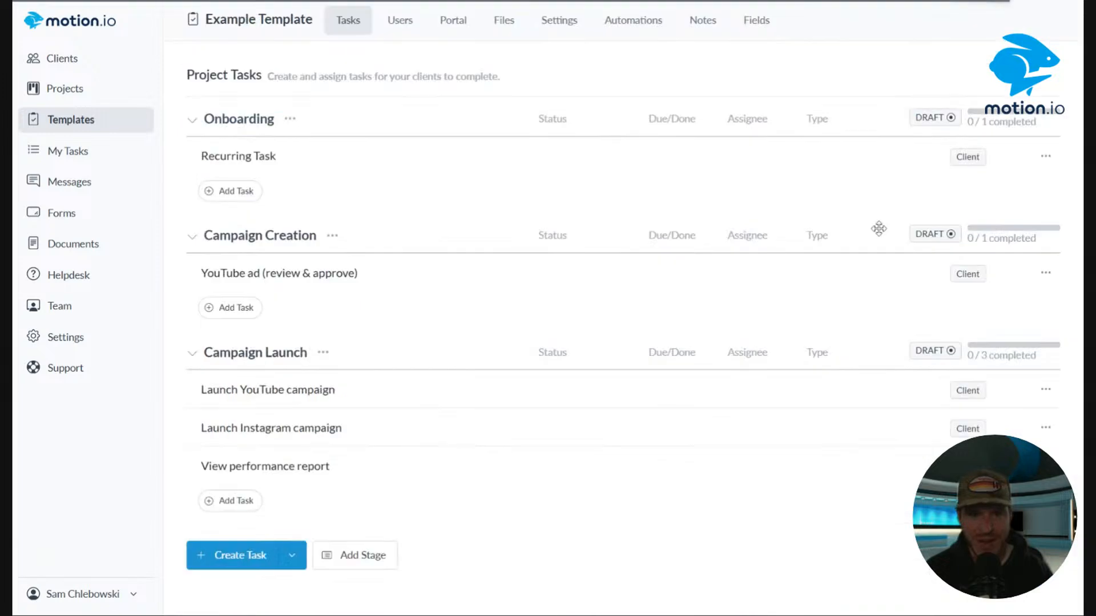
# Delete the Recurring Task from the Onboarding stage of the Example Template.
pyautogui.click(1045, 157)
pyautogui.click(1004, 289)
pyautogui.click(501, 330)
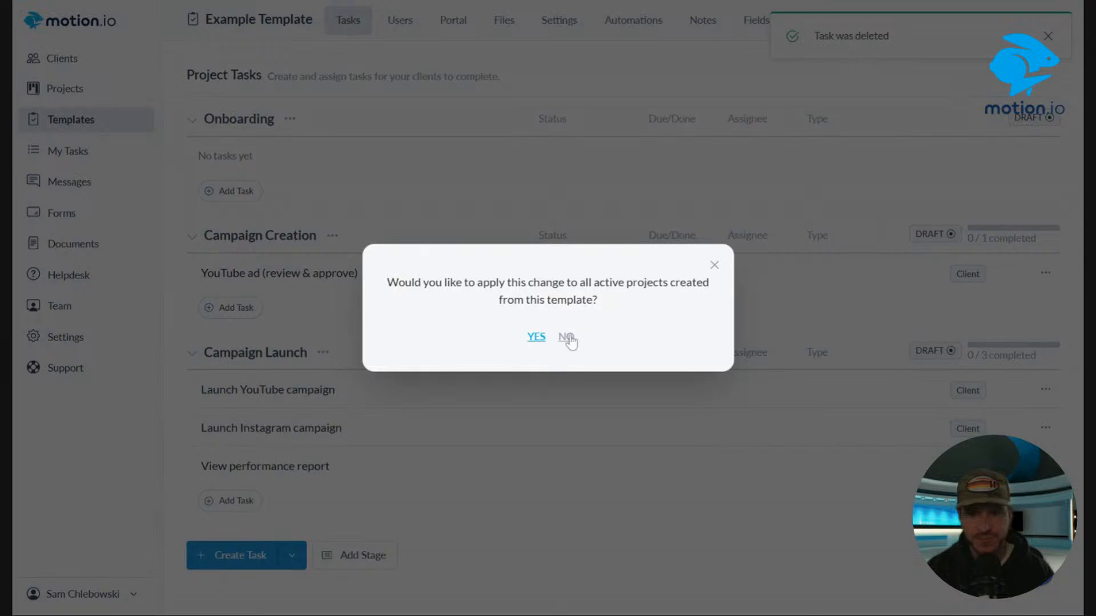
pyautogui.click(536, 336)
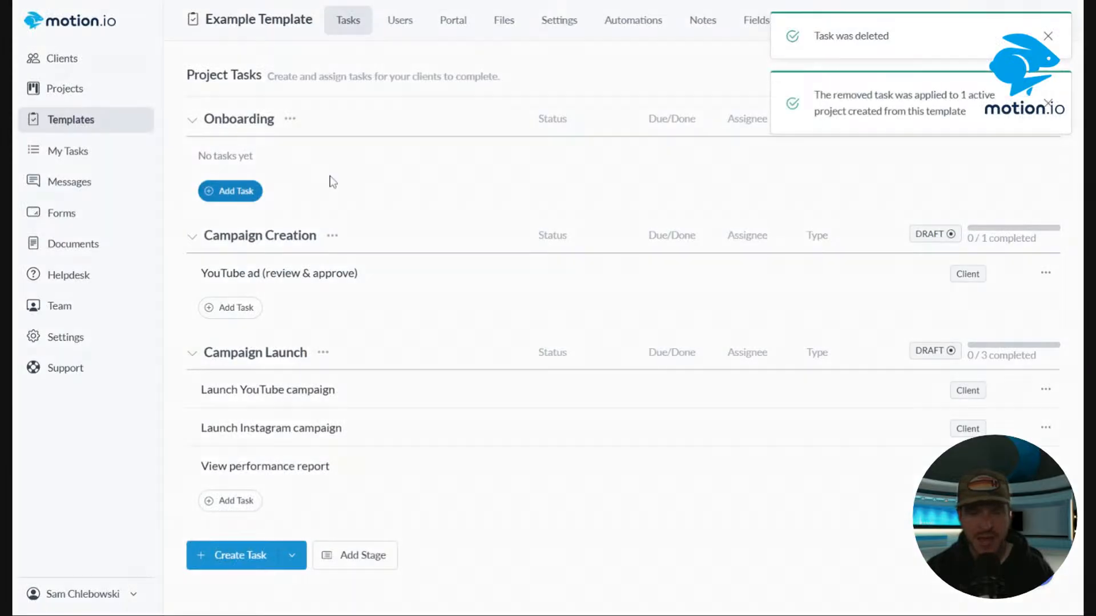
# Add a new task titled "Schedule Kick-off" to the template's Onboarding stage.
pyautogui.click(251, 191)
pyautogui.click(1047, 103)
pyautogui.click(1049, 36)
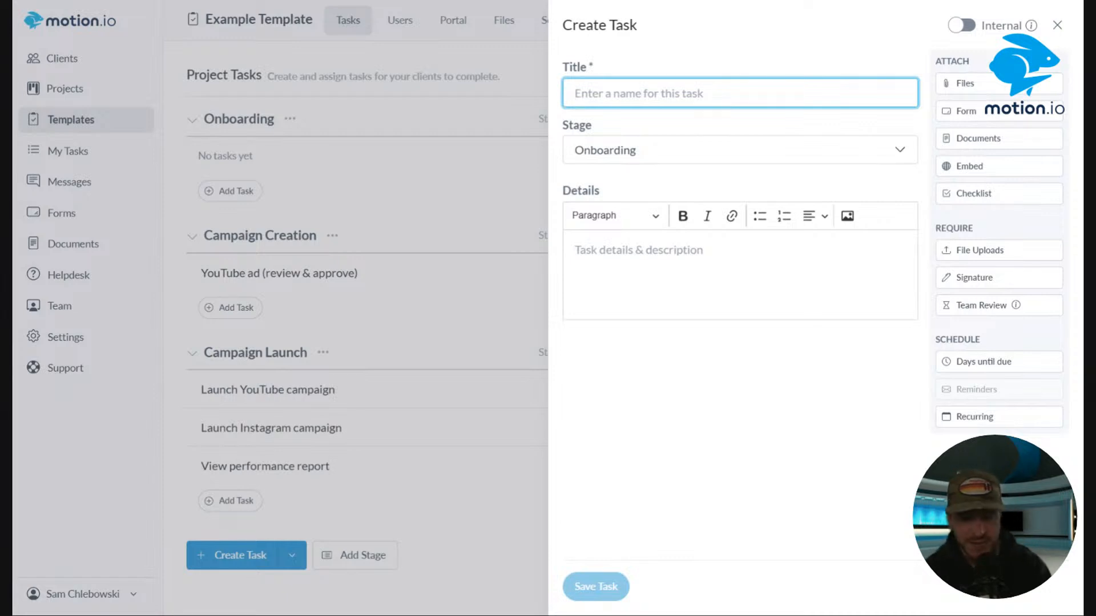
pyautogui.write('Schedule ')
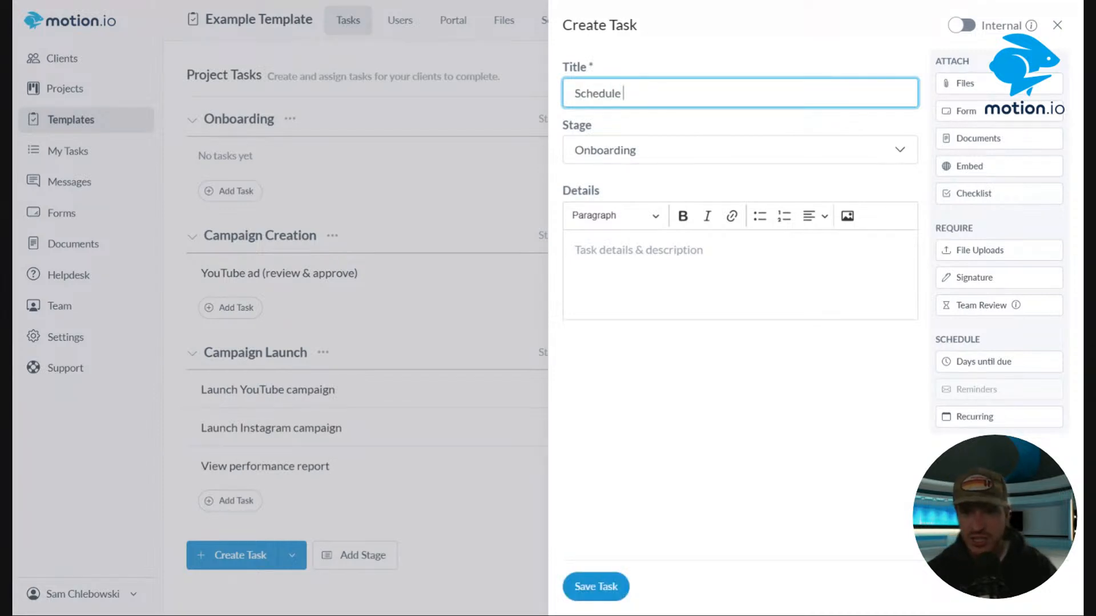
pyautogui.write('Kick-off')
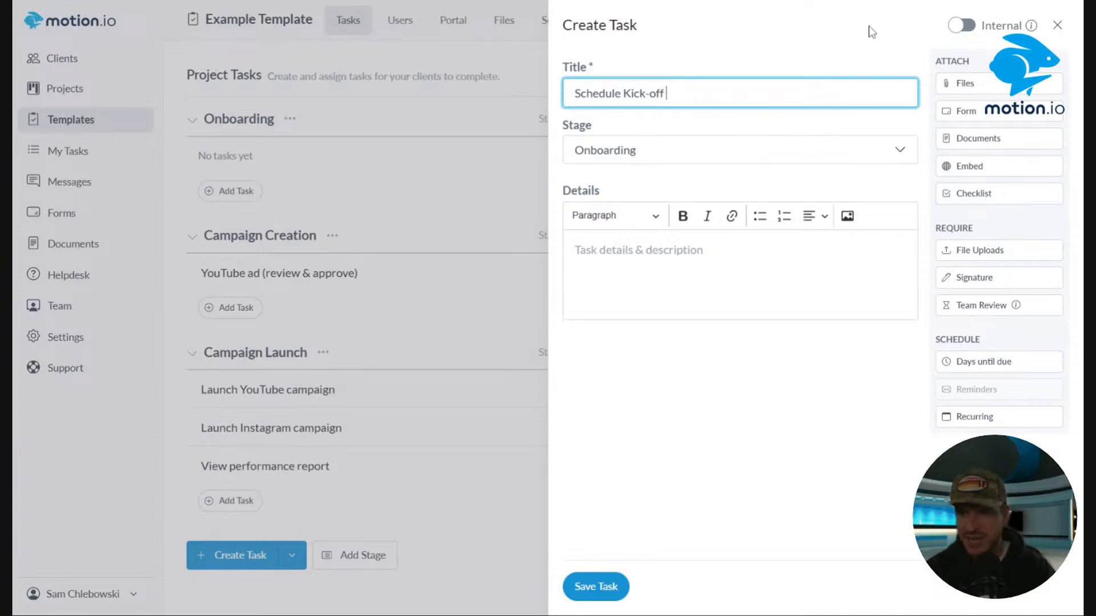
pyautogui.click(895, 7)
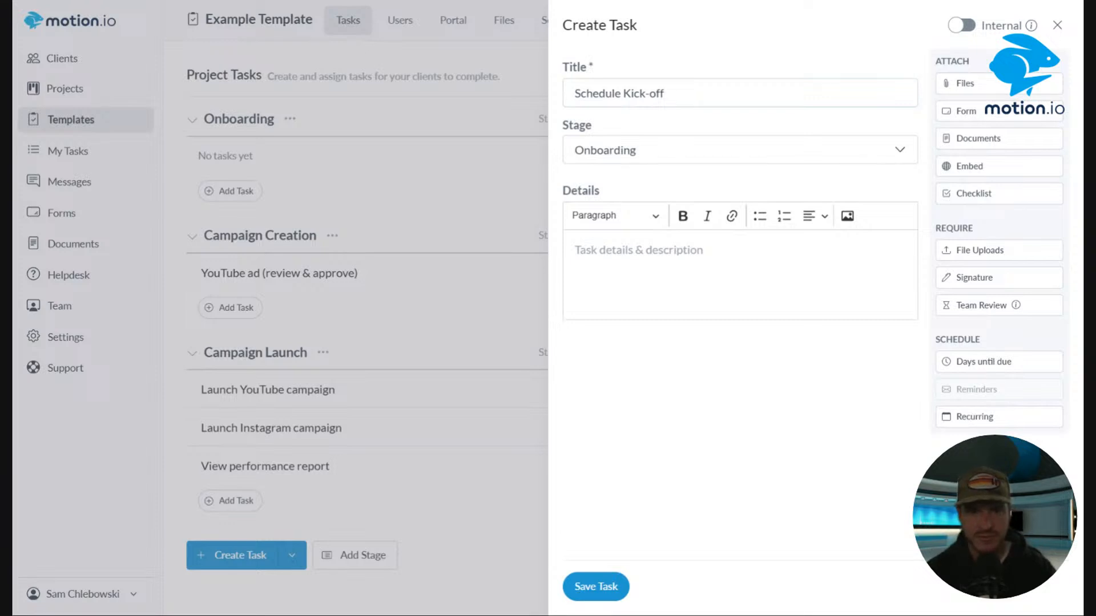
pyautogui.click(708, 93)
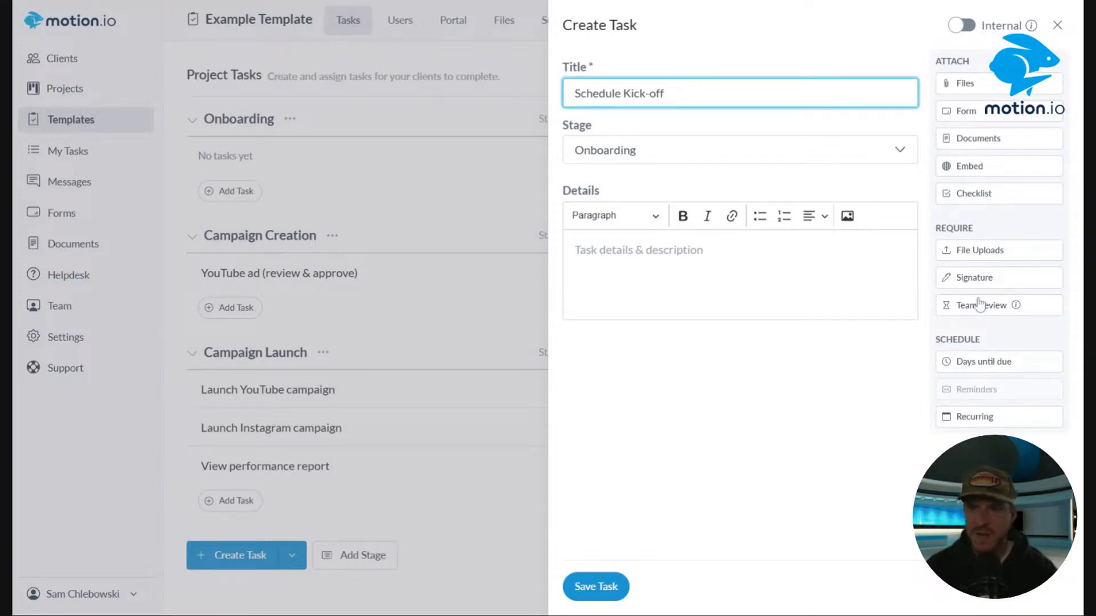
pyautogui.click(811, 280)
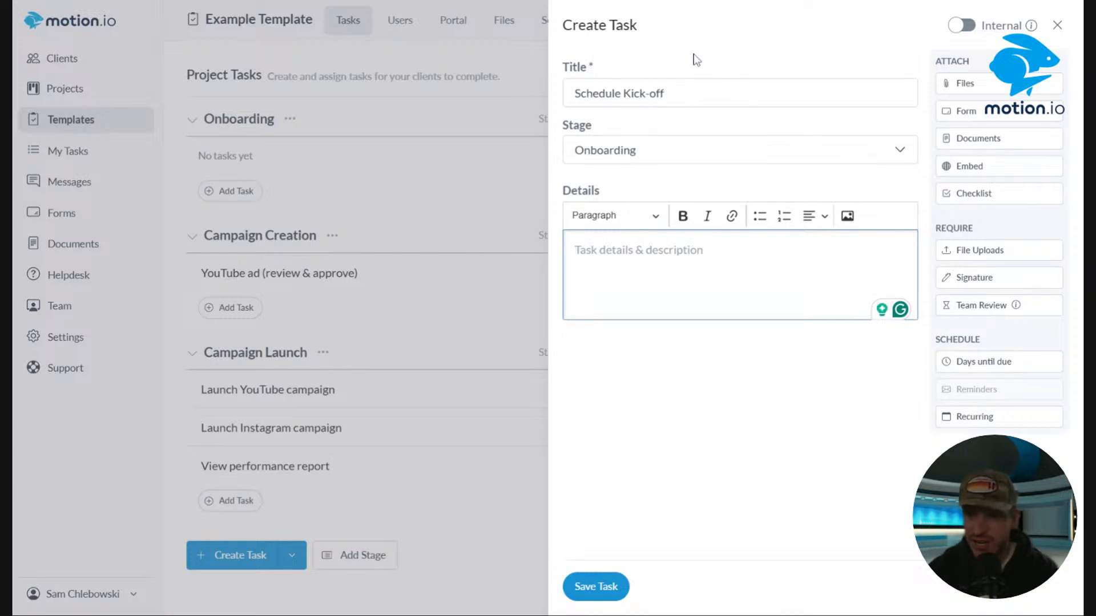
# Embed the Calendly scheduling link in the Schedule Kick-off task and save the task.
pyautogui.click(970, 166)
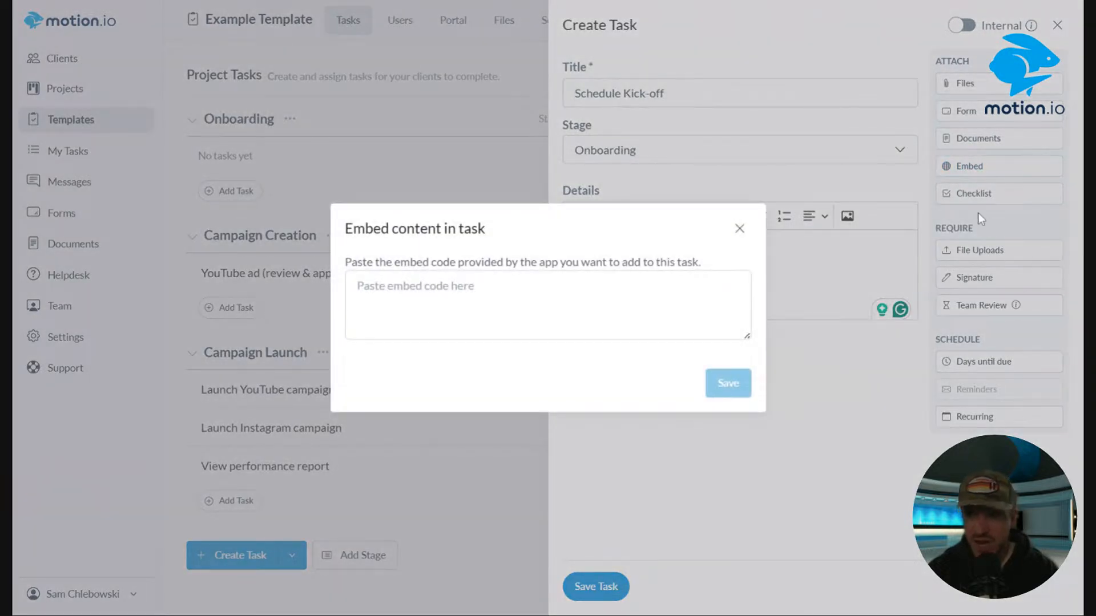
pyautogui.click(548, 304)
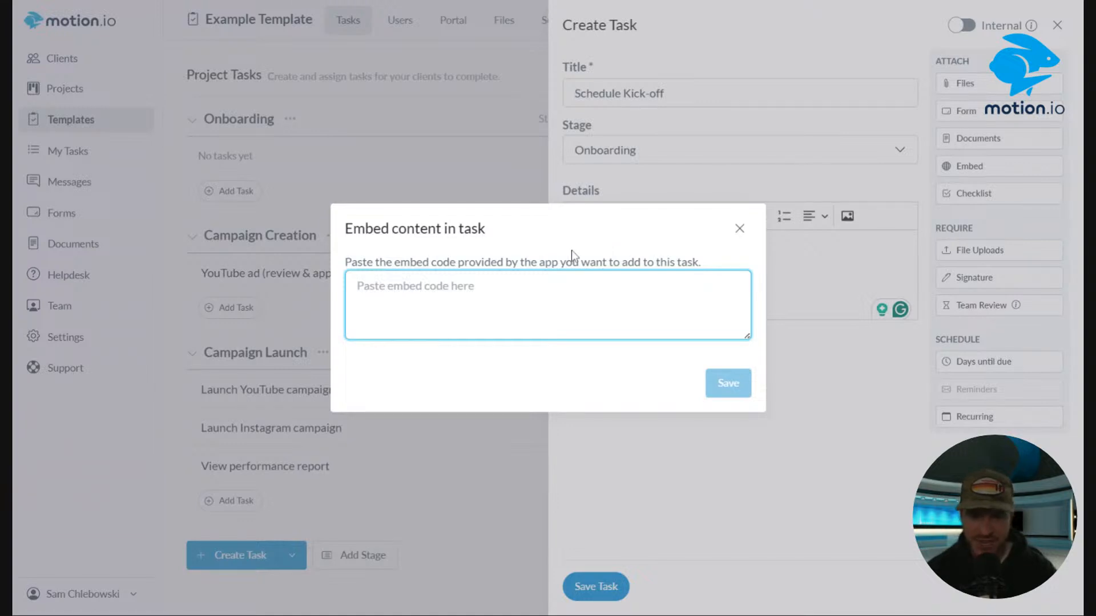
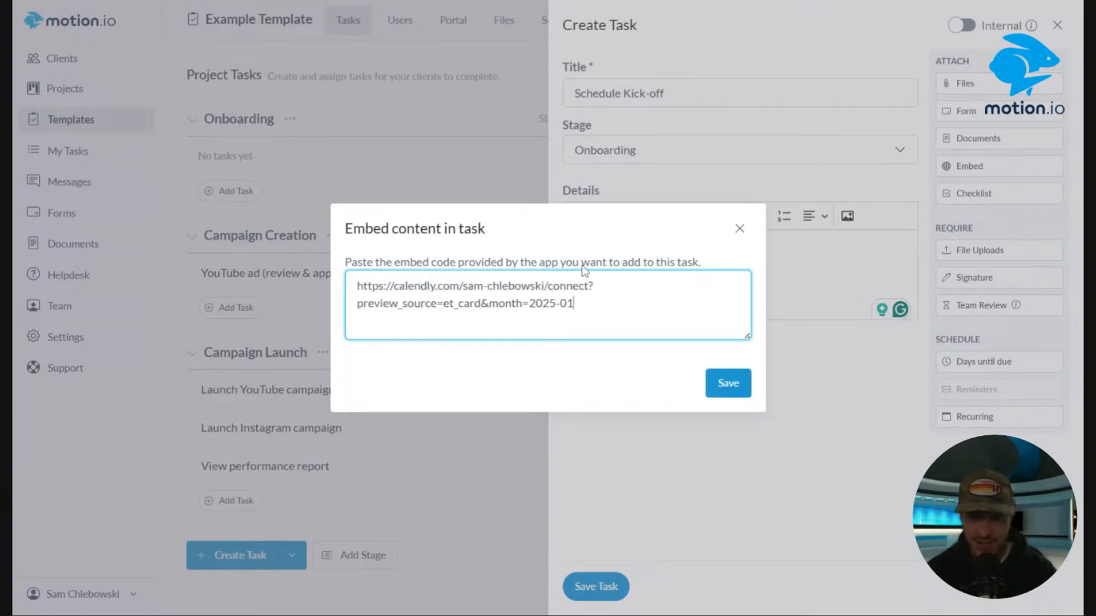
pyautogui.click(727, 382)
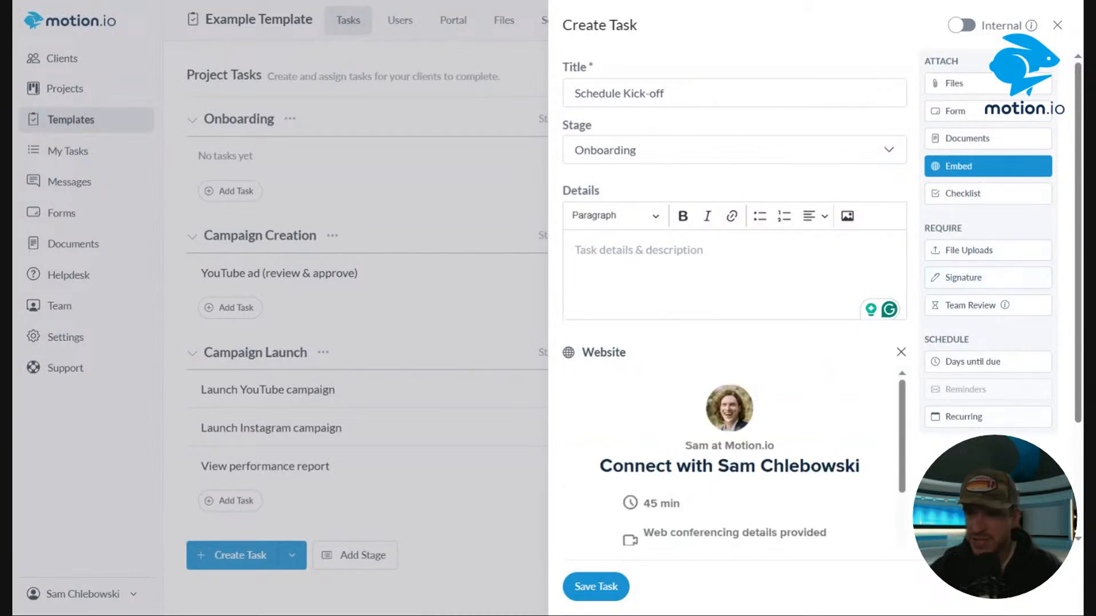
pyautogui.scroll(-3, 802, 240)
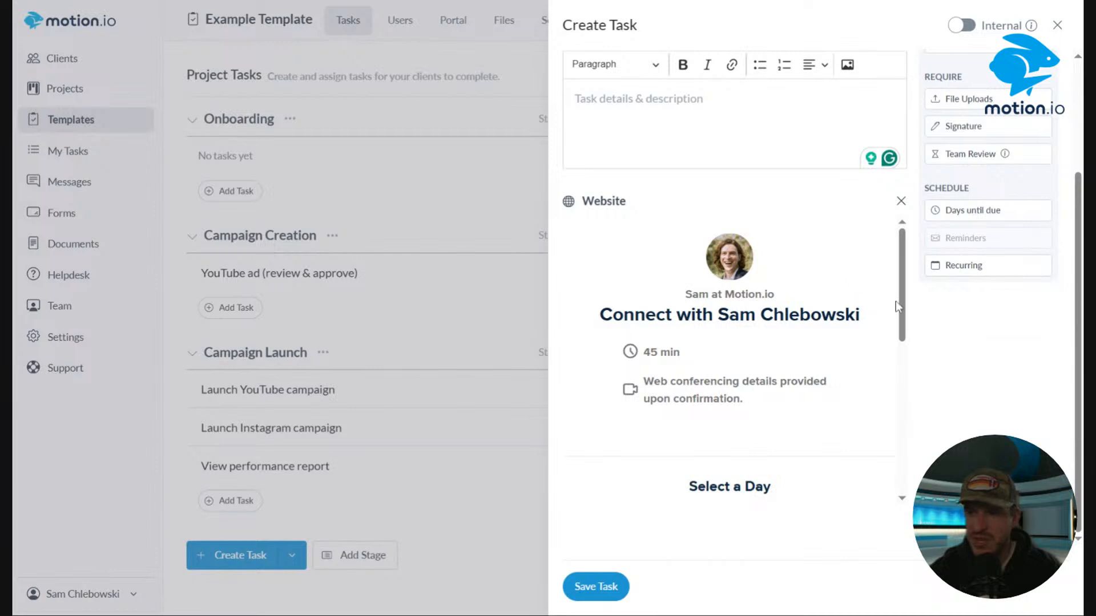
pyautogui.moveTo(905, 308); pyautogui.dragTo(899, 231)
pyautogui.click(594, 587)
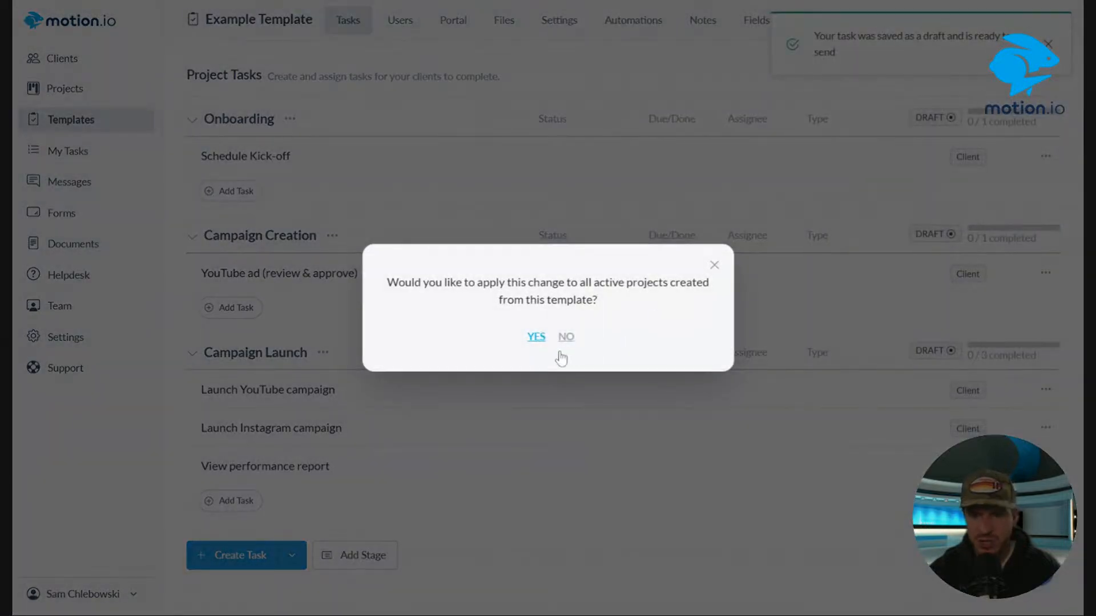
# Select both Example Project projects and set their status to Archived in bulk.
pyautogui.click(566, 338)
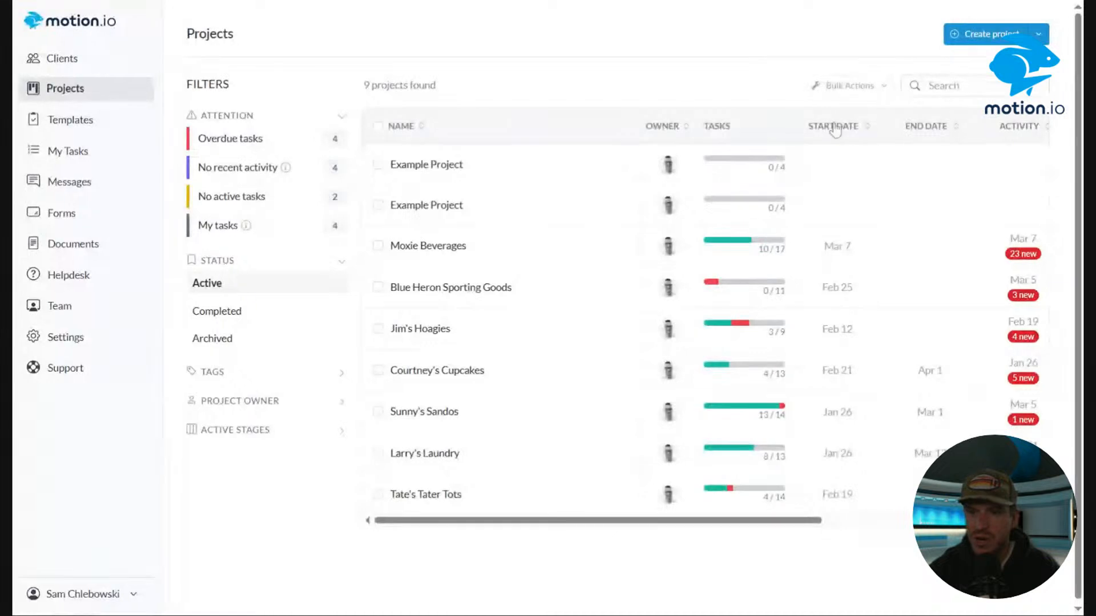
pyautogui.click(378, 165)
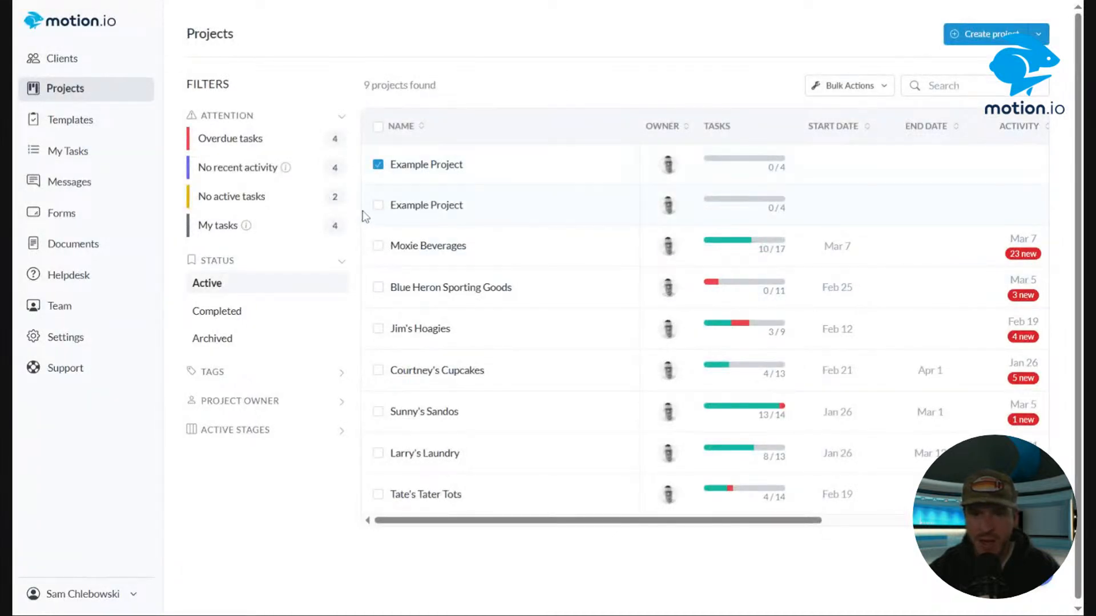
pyautogui.click(378, 205)
pyautogui.click(836, 90)
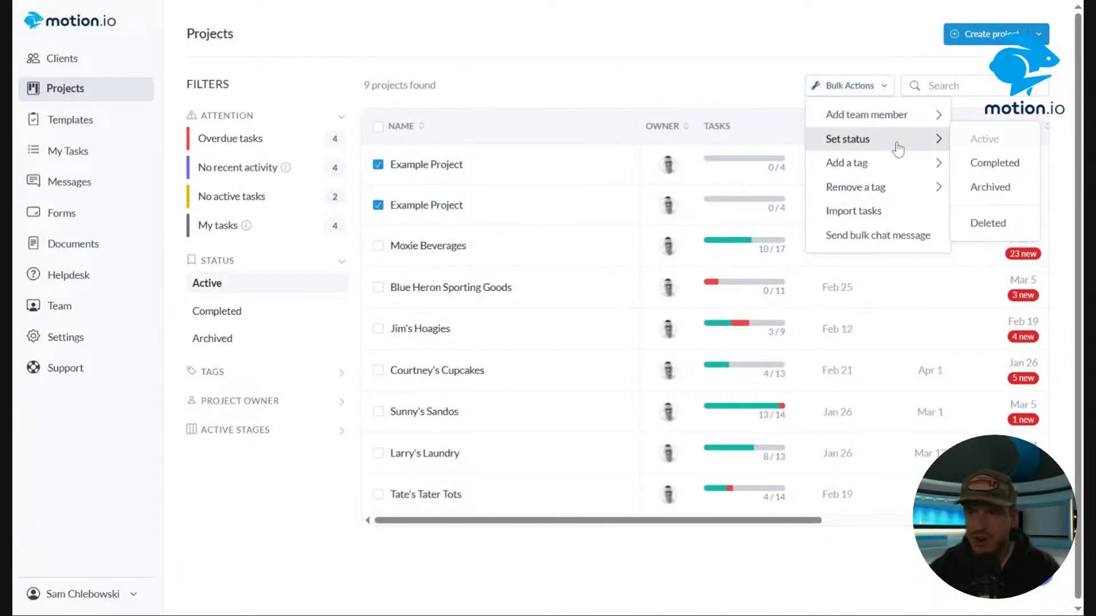
pyautogui.moveTo(909, 182)
pyautogui.moveTo(913, 140)
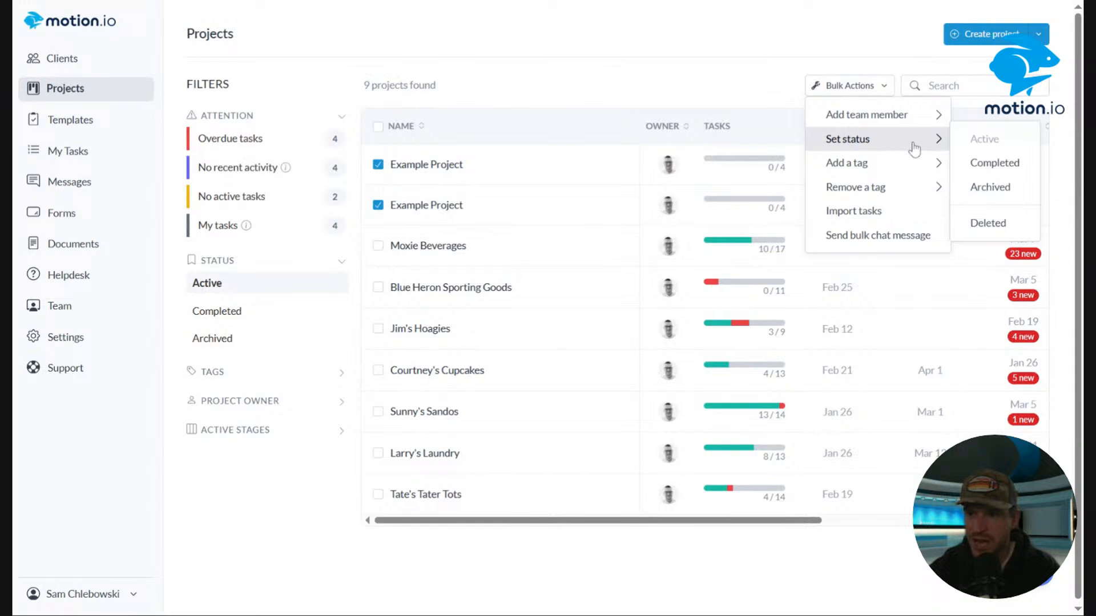
pyautogui.click(993, 188)
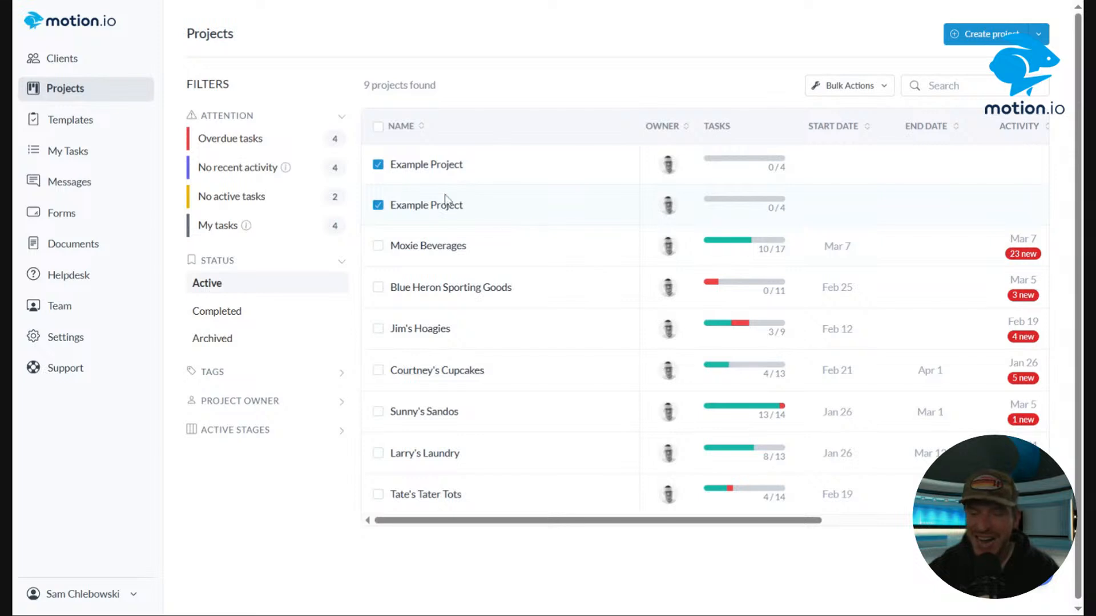
pyautogui.click(857, 92)
pyautogui.click(859, 92)
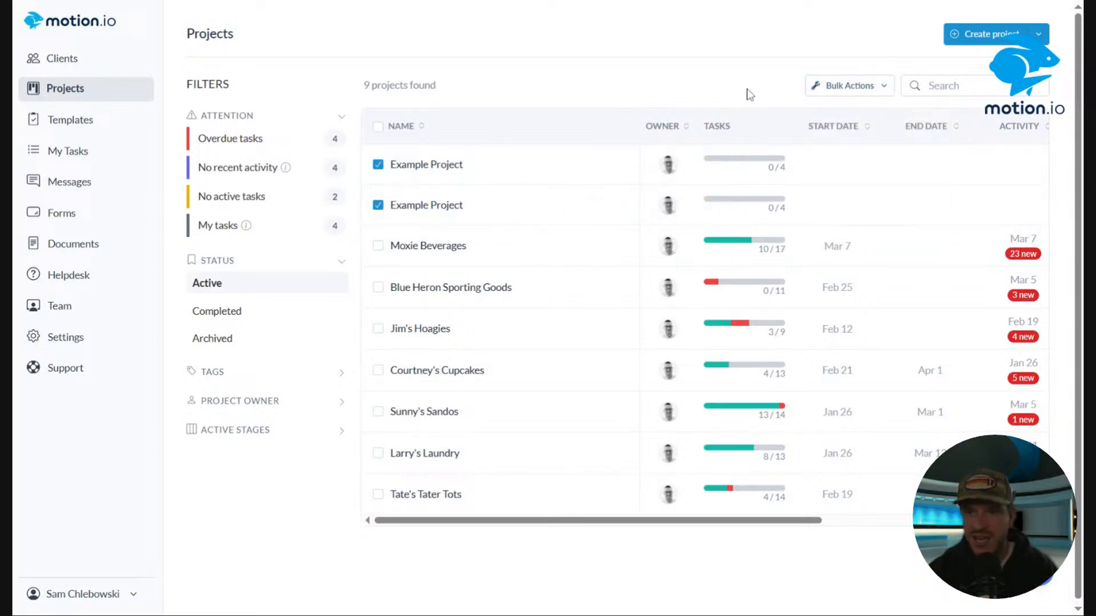
pyautogui.click(853, 91)
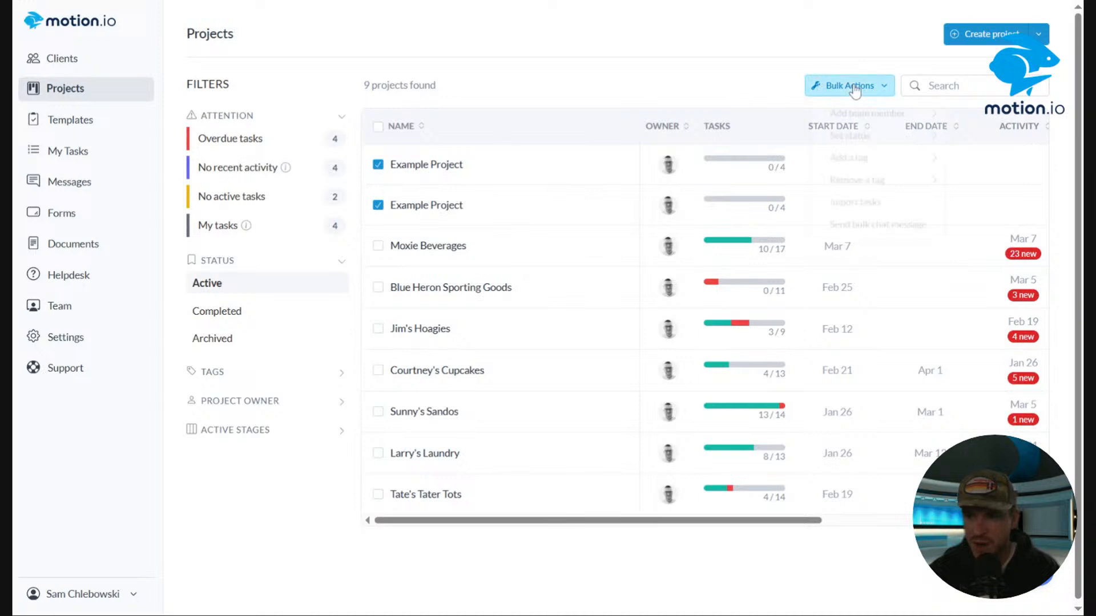
pyautogui.moveTo(873, 138)
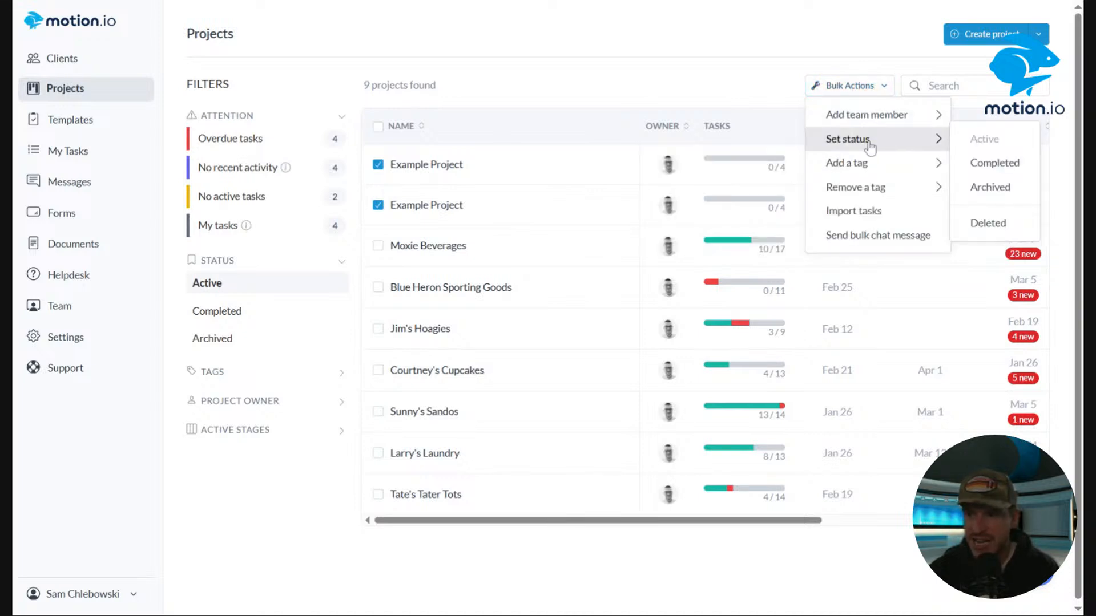
pyautogui.click(991, 187)
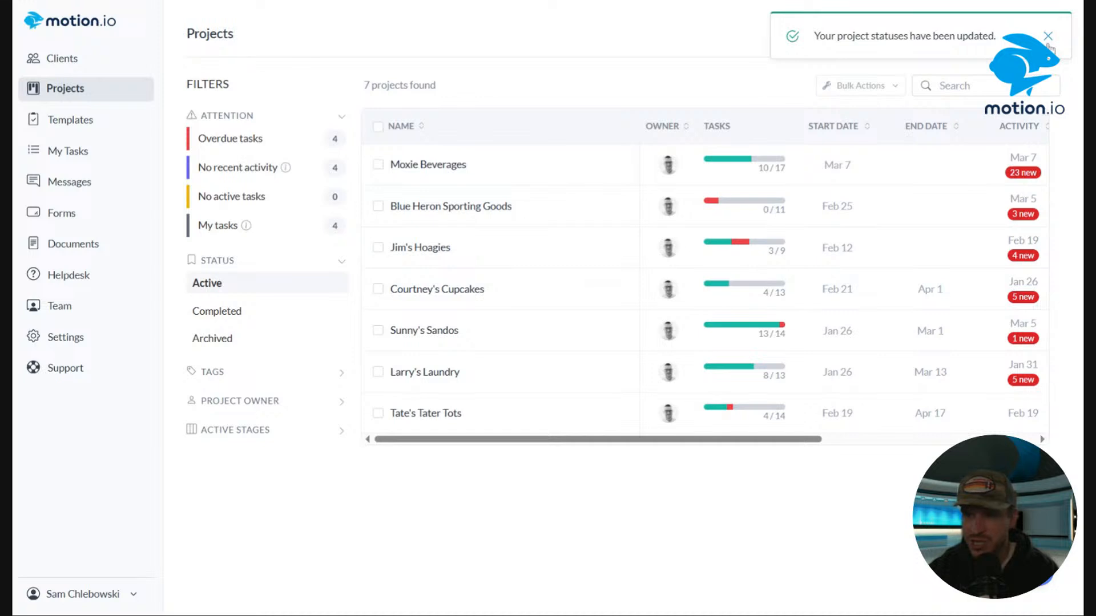
pyautogui.click(1048, 39)
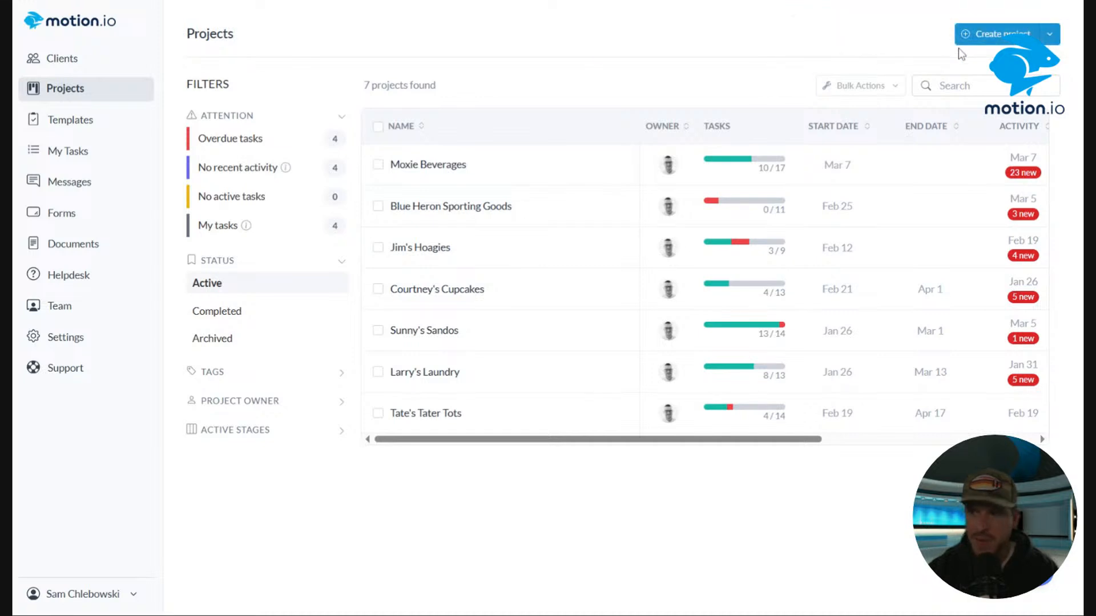
# Create a new project named "Example" from the Example Template.
pyautogui.click(993, 34)
pyautogui.click(460, 283)
pyautogui.write('Example')
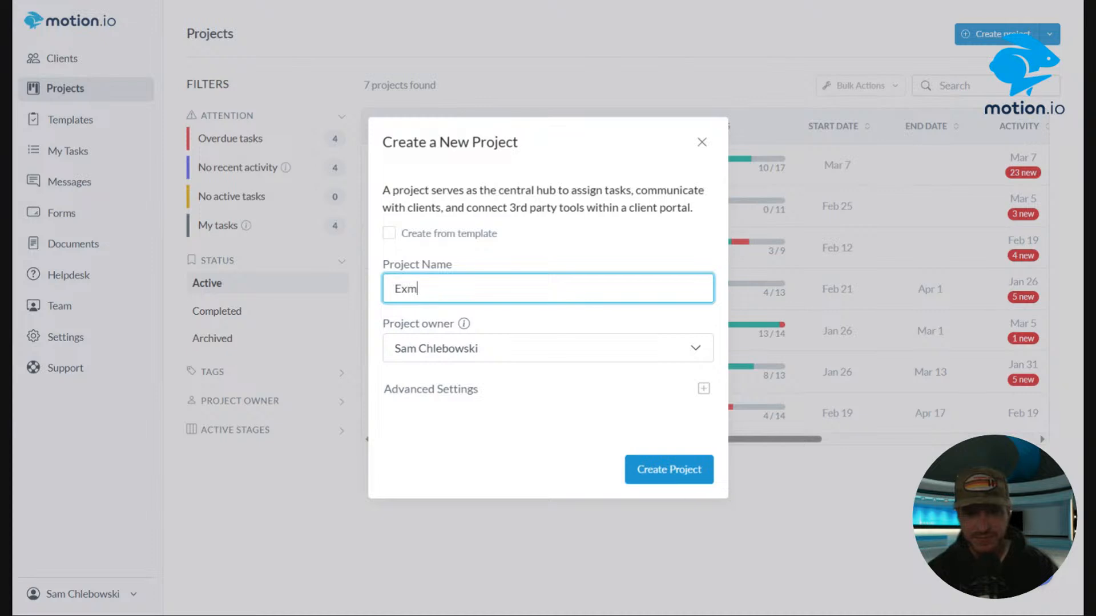
pyautogui.click(388, 233)
pyautogui.click(545, 234)
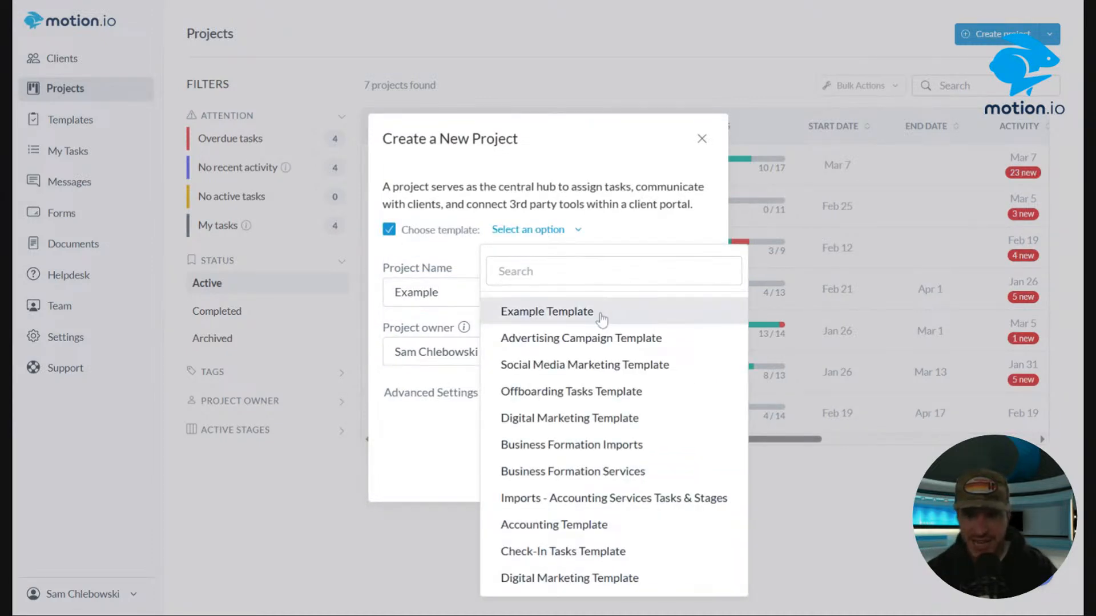
pyautogui.click(601, 313)
pyautogui.click(668, 473)
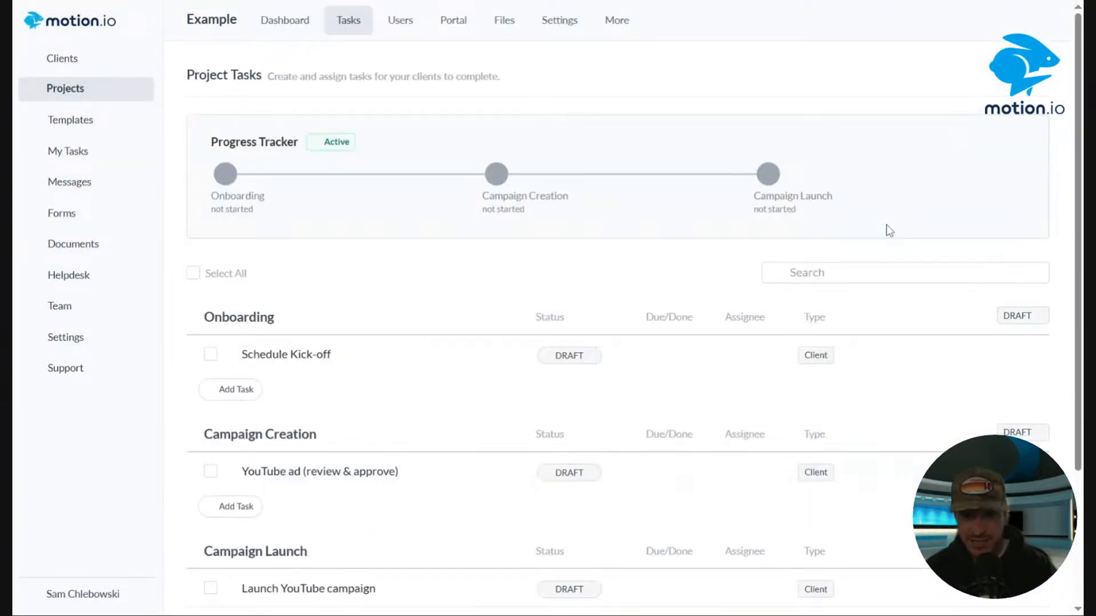
# Open the Schedule Kick-off task in the new project to view its embedded calendar, then close it.
pyautogui.click(354, 354)
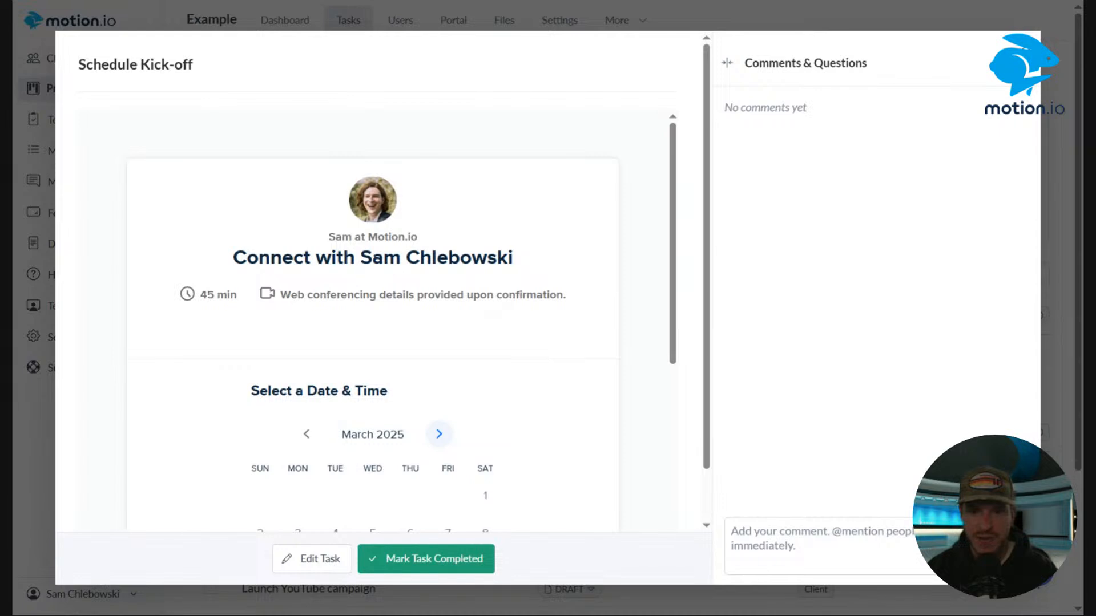
pyautogui.scroll(-4, 457, 399)
pyautogui.scroll(4, 570, 320)
pyautogui.click(35, 256)
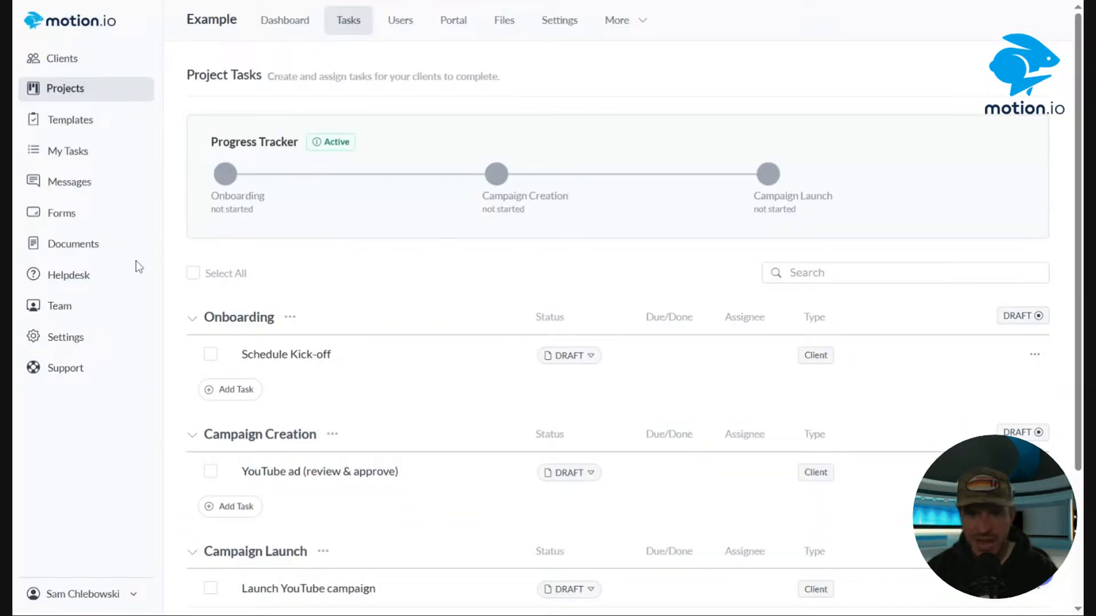
pyautogui.click(210, 357)
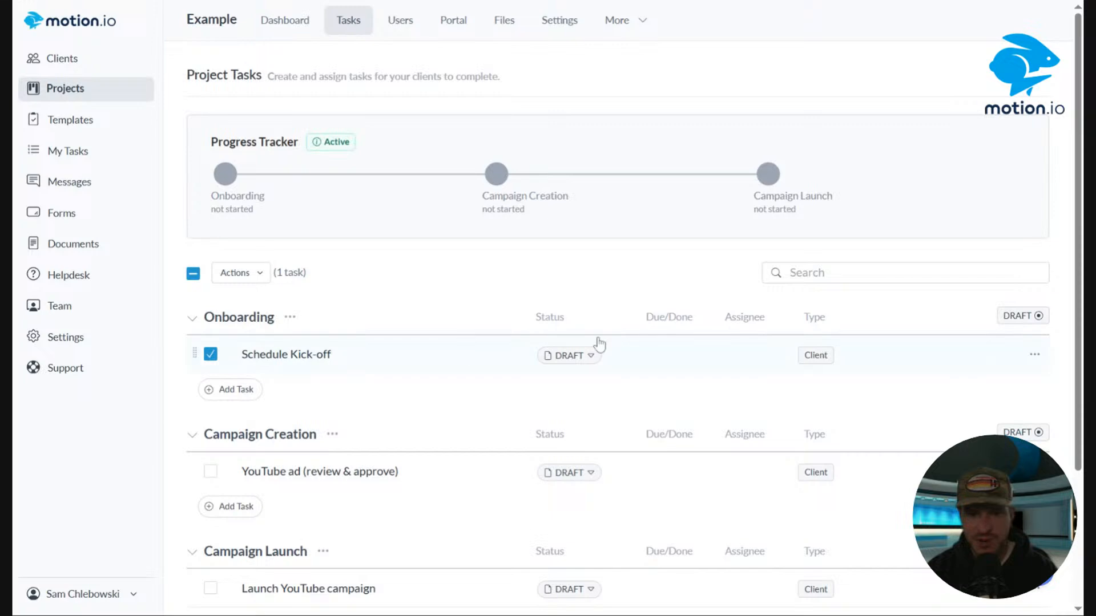
pyautogui.click(1035, 354)
pyautogui.click(998, 422)
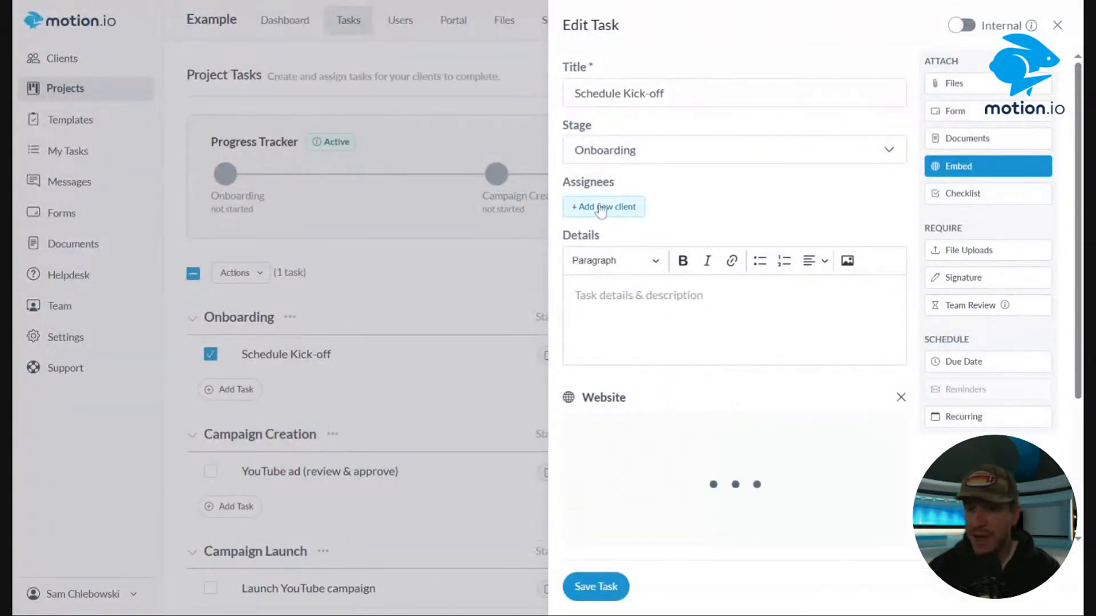
pyautogui.click(604, 207)
pyautogui.click(738, 125)
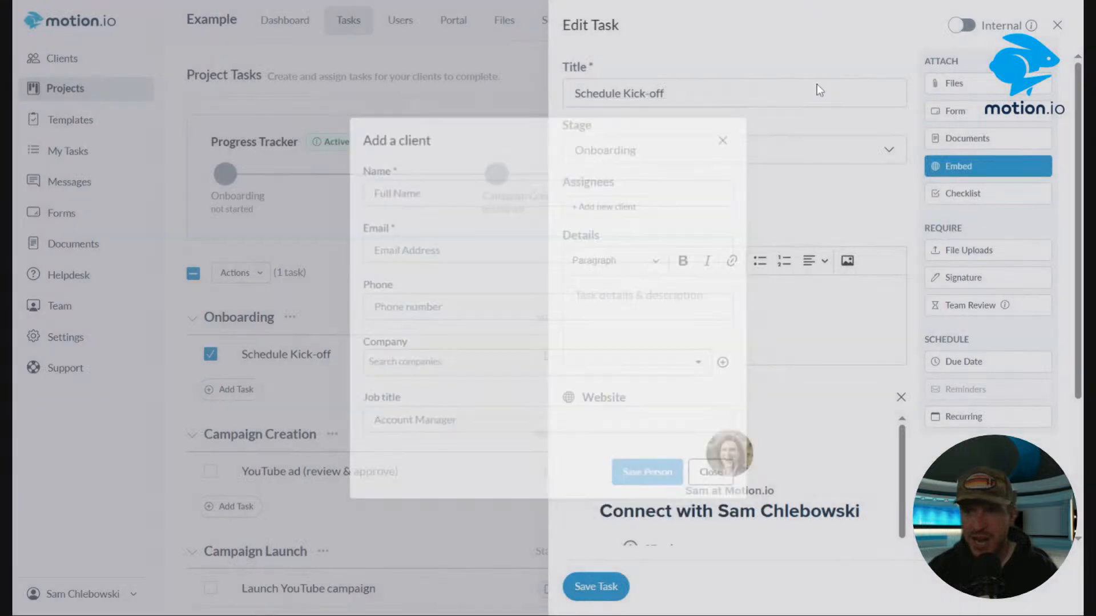
pyautogui.click(1058, 26)
# Add an existing client to the Example project's users with the Client role.
pyautogui.click(400, 20)
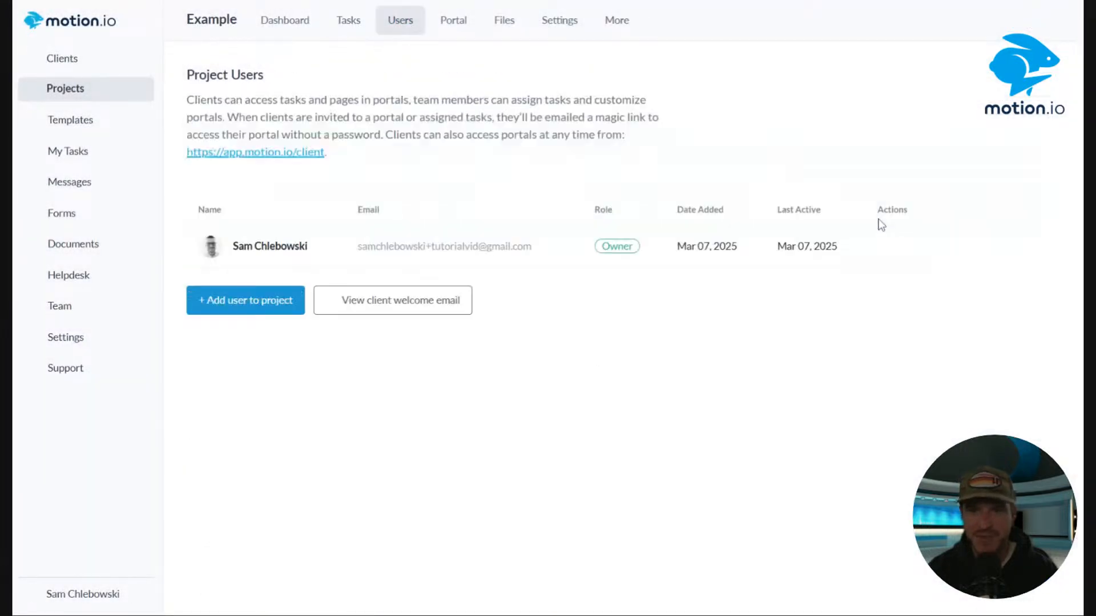
pyautogui.click(245, 300)
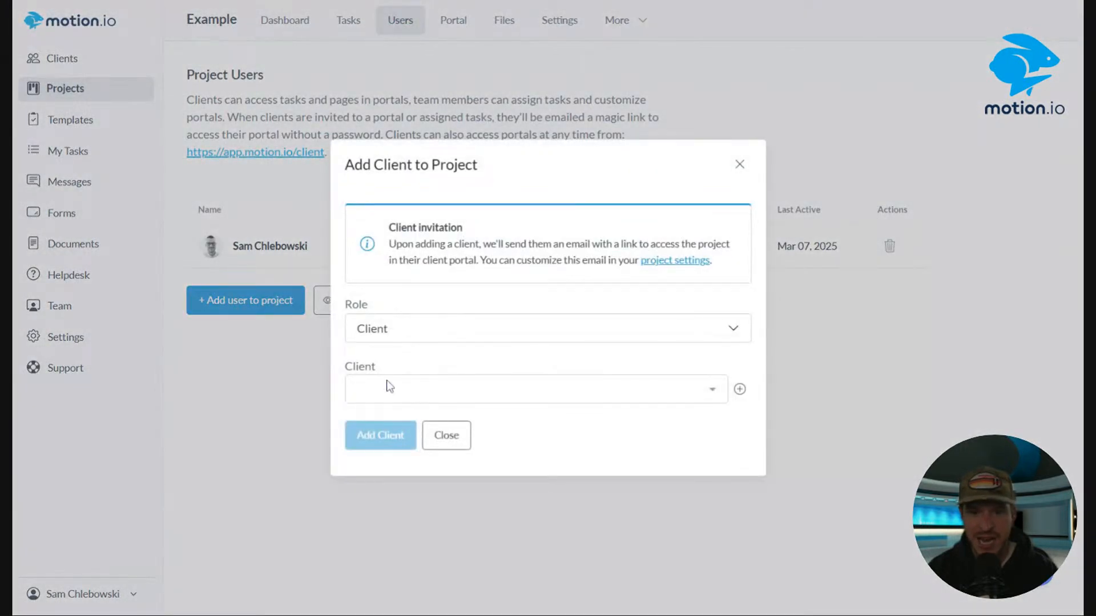
pyautogui.click(514, 389)
pyautogui.click(587, 416)
pyautogui.click(368, 436)
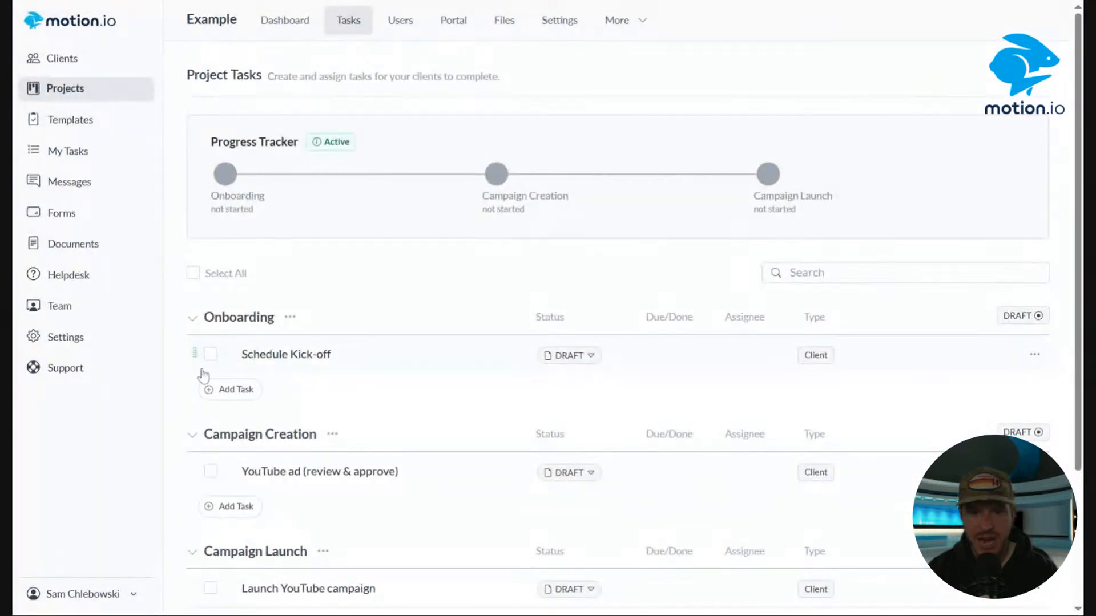
# Assign the Schedule Kick-off task to the project's client through bulk actions and send it.
pyautogui.click(210, 354)
pyautogui.click(228, 273)
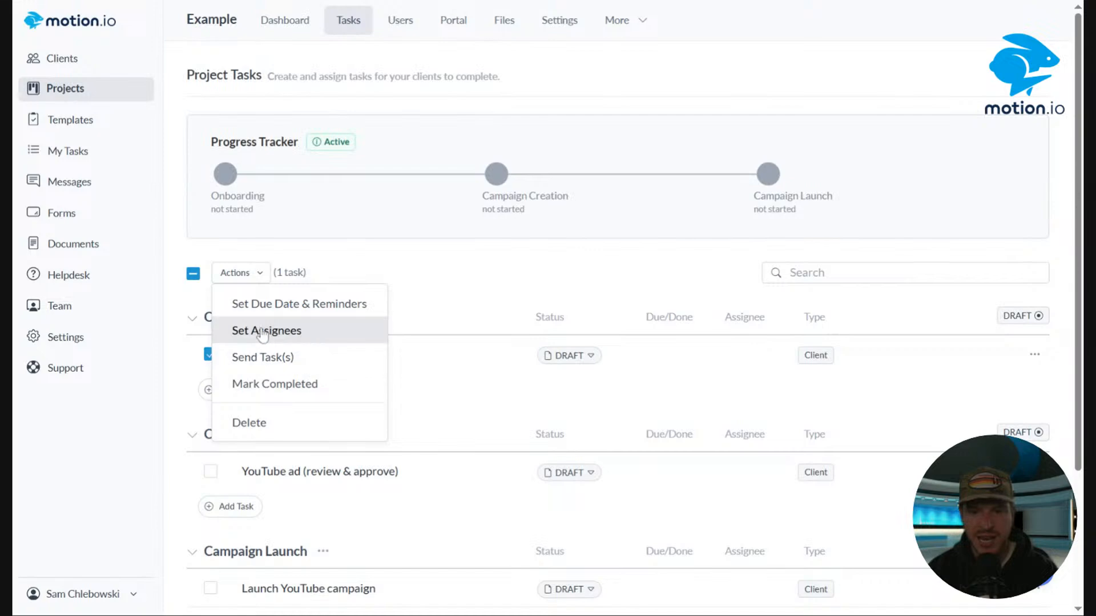
pyautogui.click(251, 328)
pyautogui.click(462, 303)
pyautogui.click(411, 320)
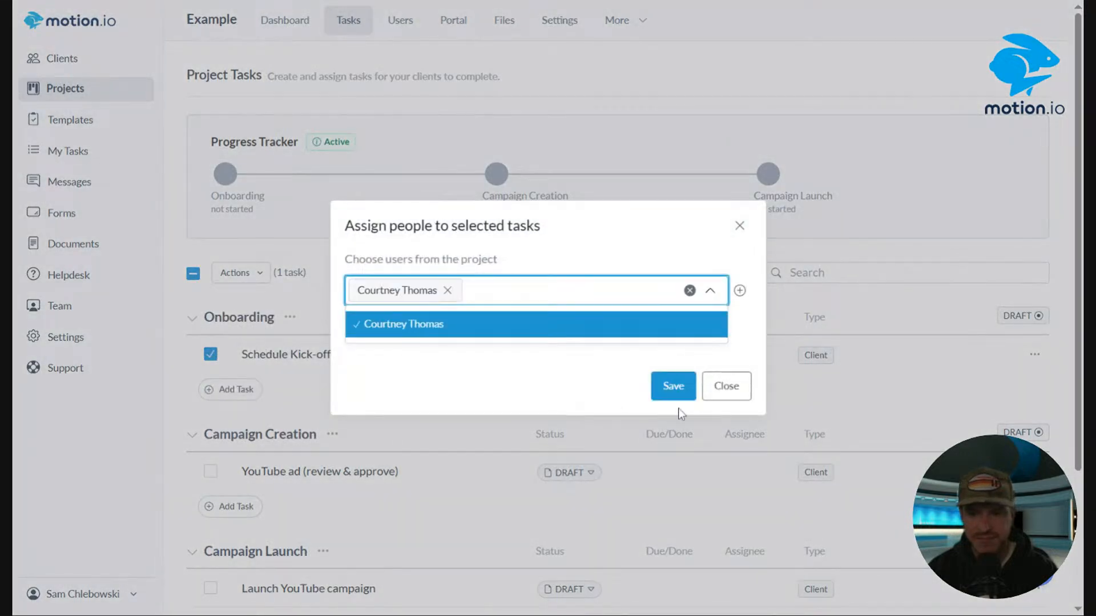
pyautogui.click(673, 394)
pyautogui.click(674, 385)
pyautogui.click(590, 355)
pyautogui.click(588, 404)
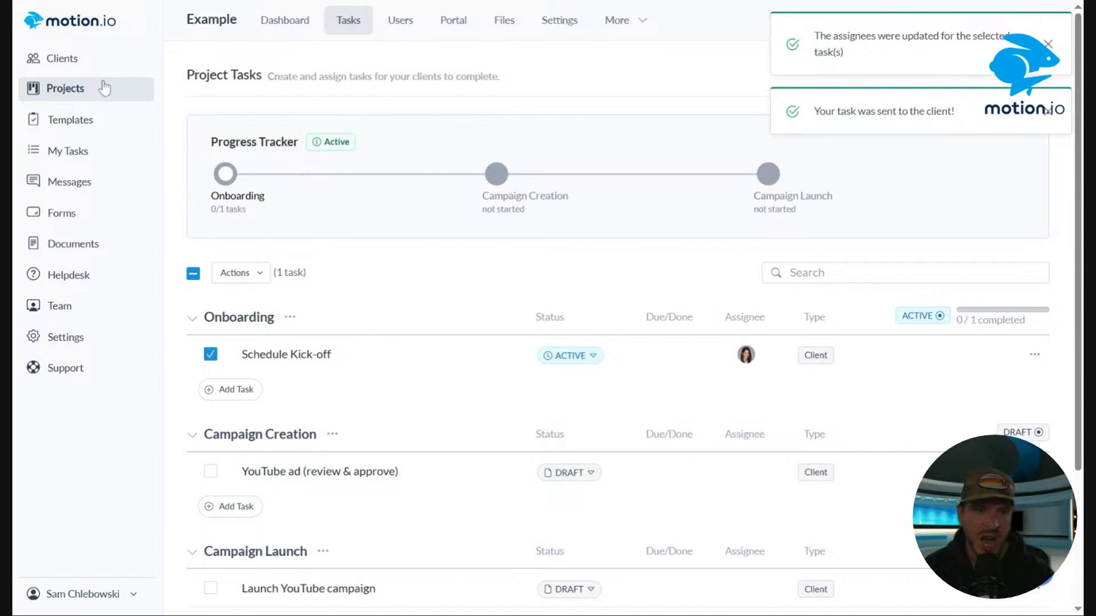
# Switch to the Search Console Report in Looker Studio and copy its embed URL.
pyautogui.click(80, 90)
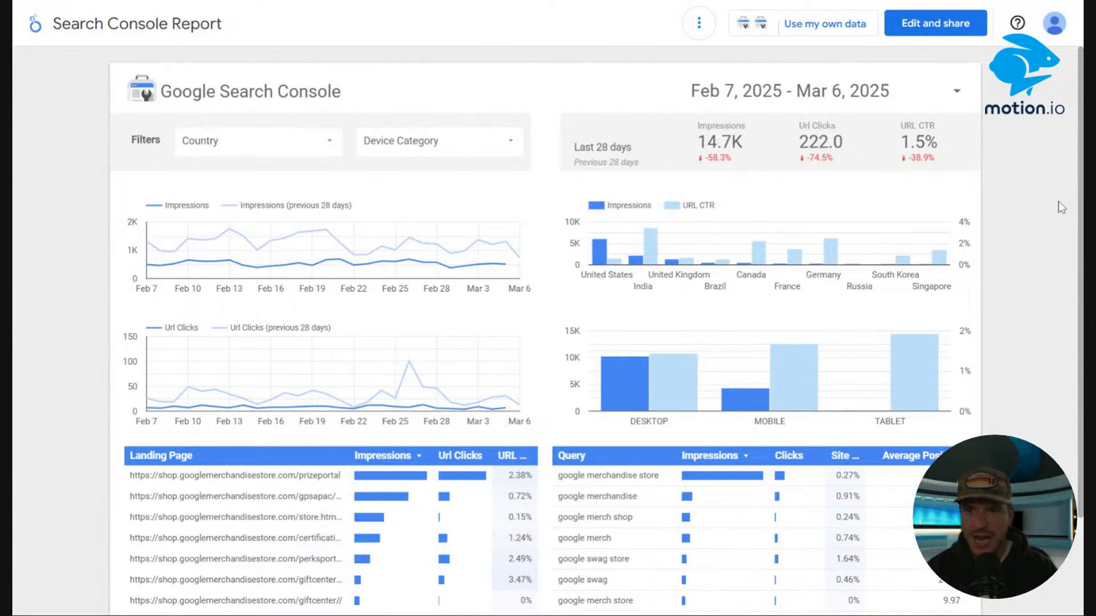
pyautogui.click(936, 25)
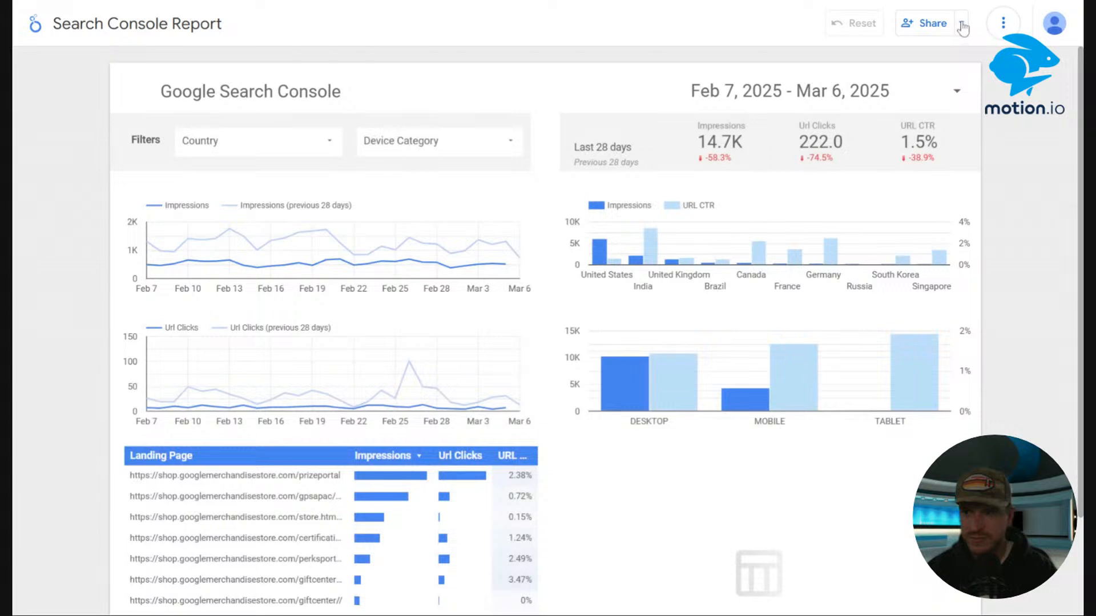
pyautogui.click(962, 26)
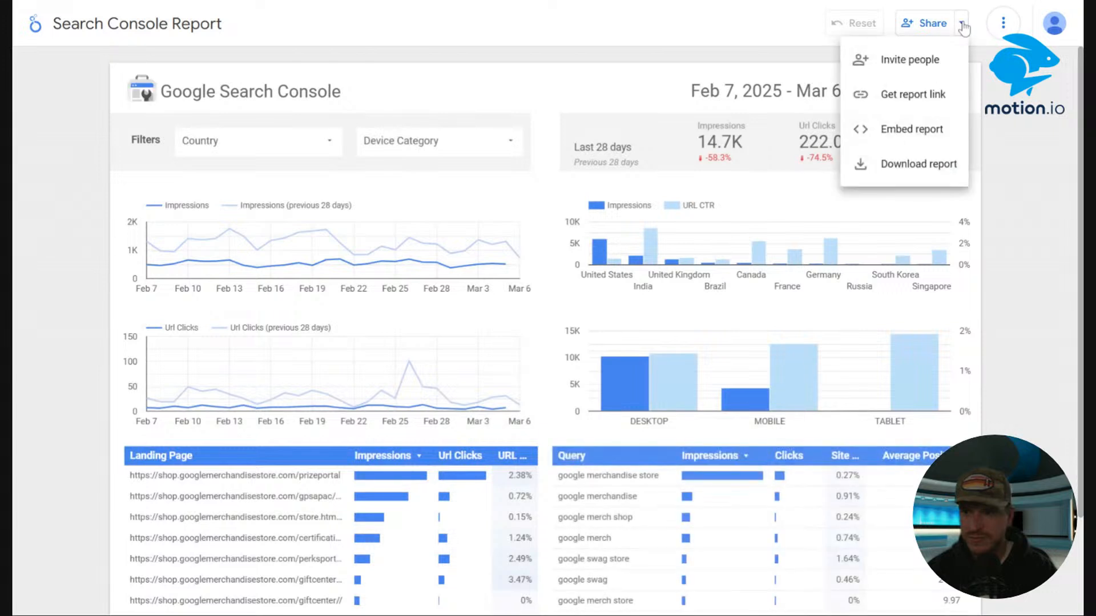
pyautogui.click(889, 144)
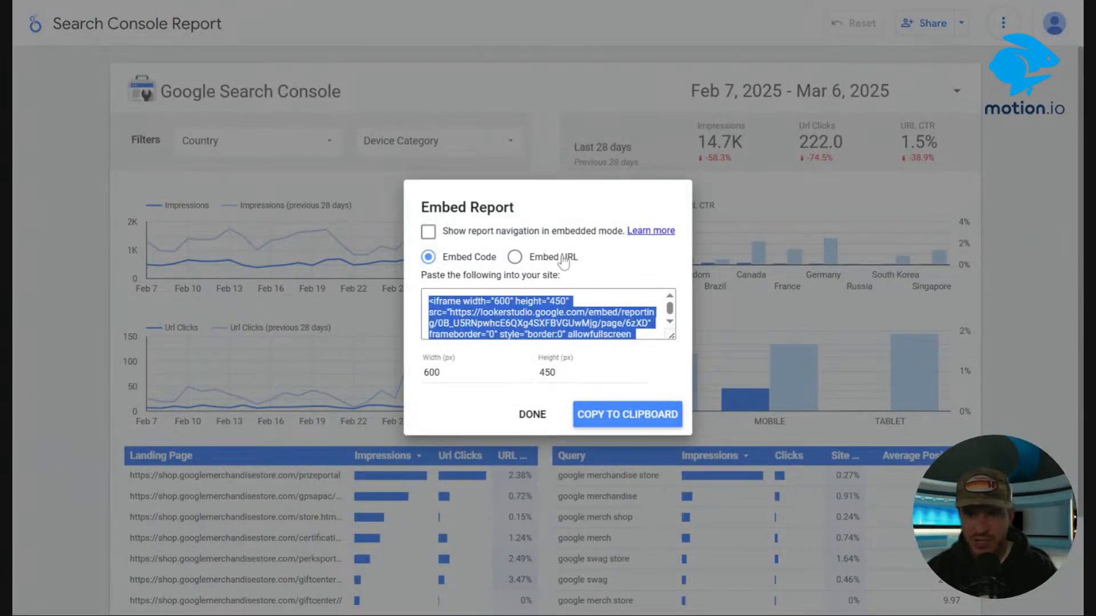
pyautogui.click(514, 258)
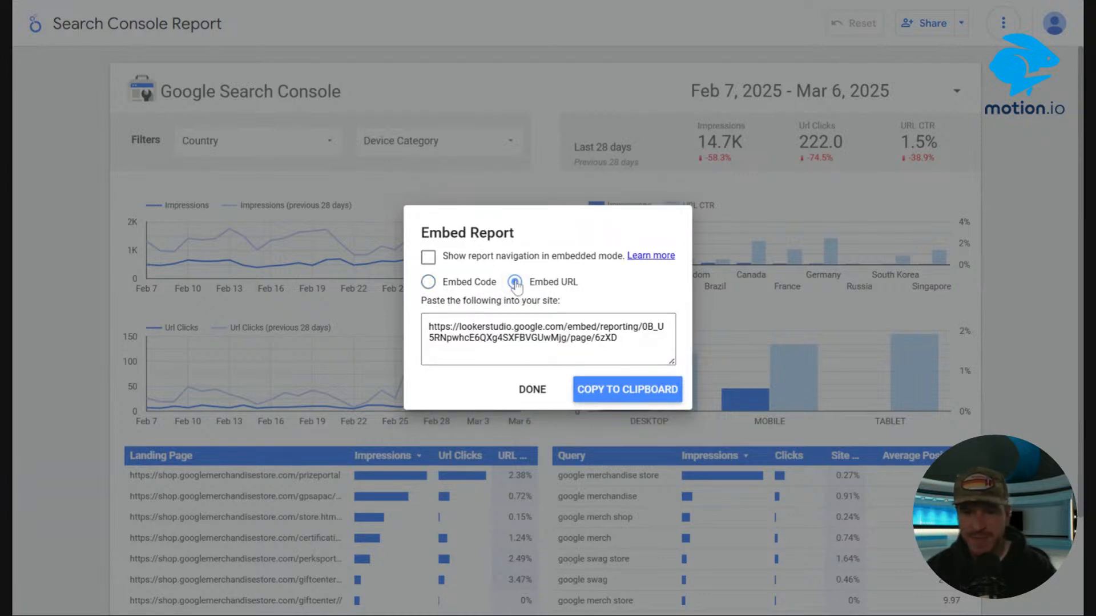
pyautogui.moveTo(627, 342); pyautogui.dragTo(390, 295)
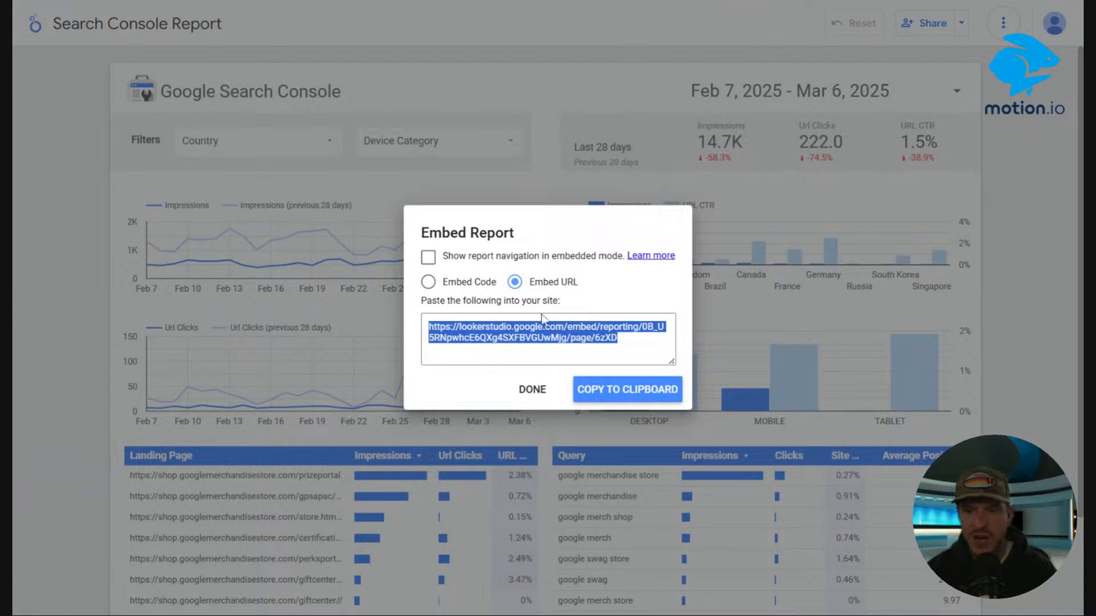
pyautogui.click(430, 1)
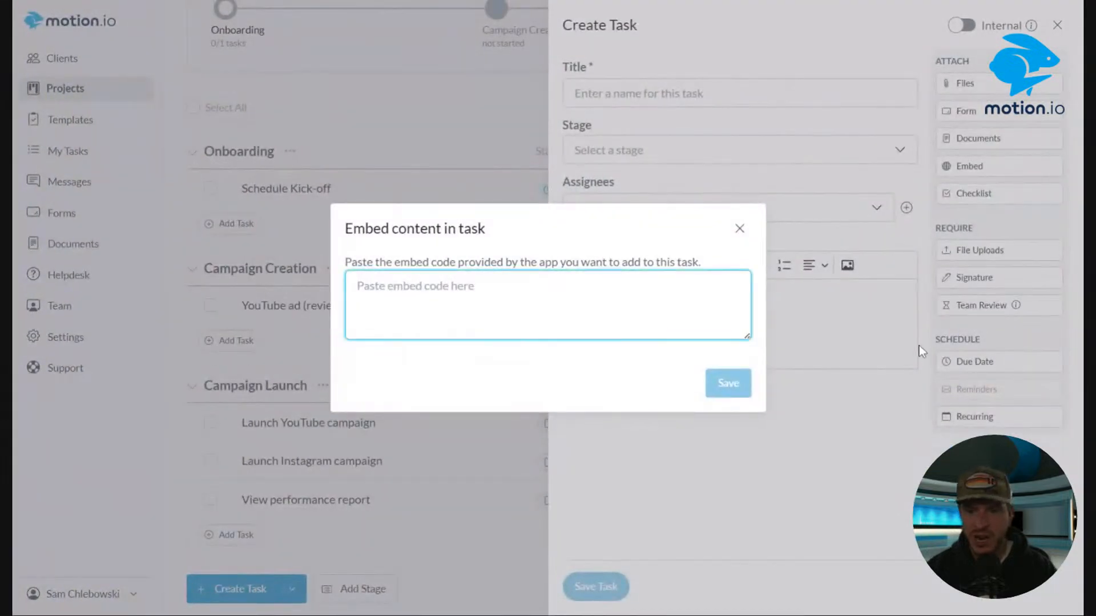
# Paste the copied report URL as an embed in a new task and save the embed.
pyautogui.hotkey('ctrl', 'v')
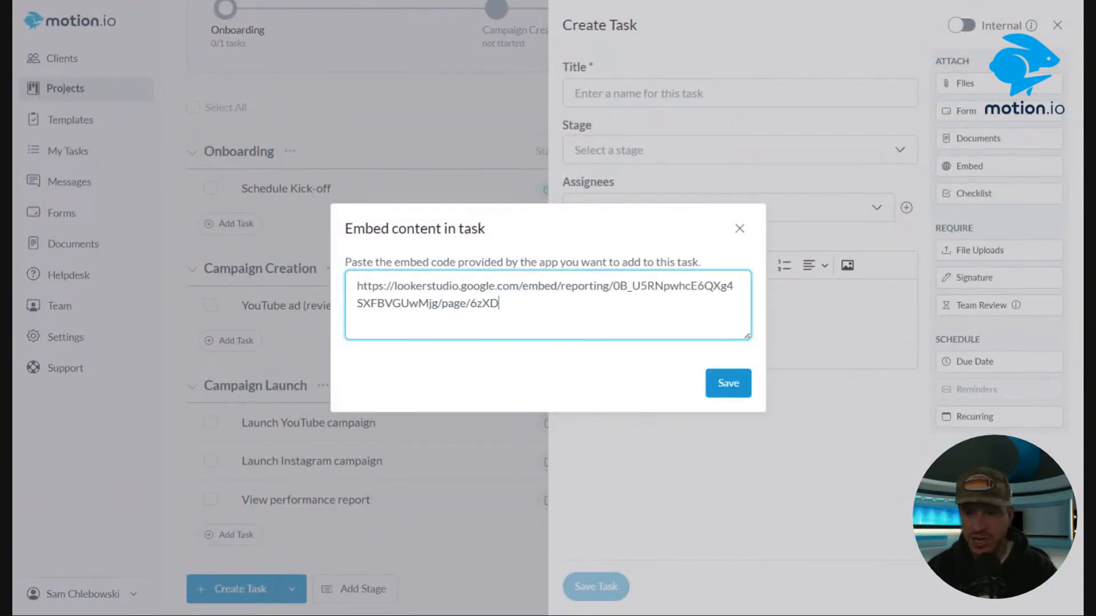
pyautogui.click(728, 383)
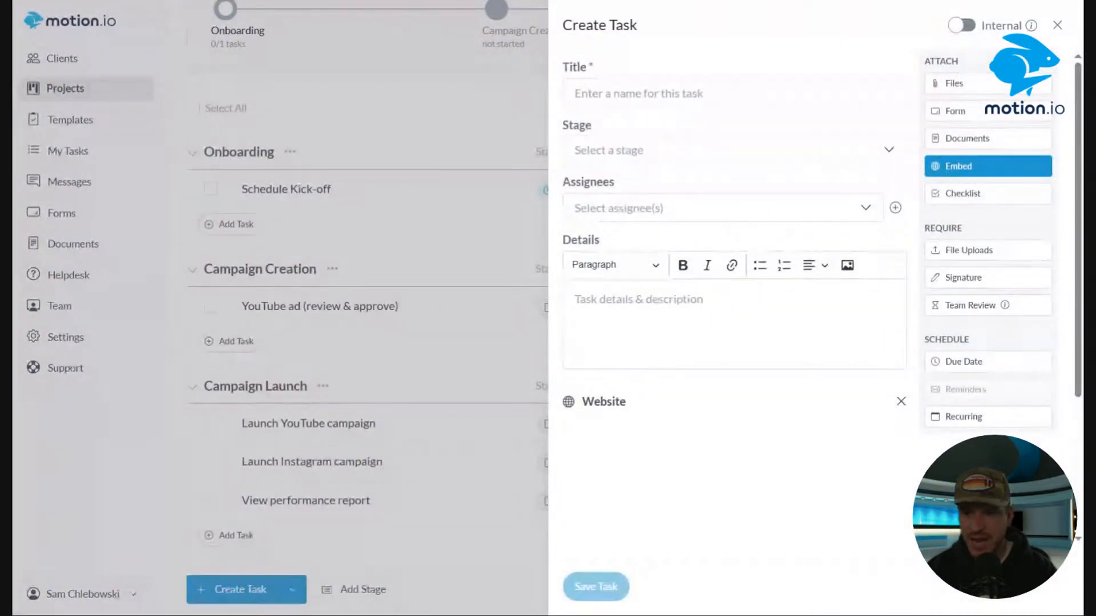
pyautogui.scroll(-4, 751, 303)
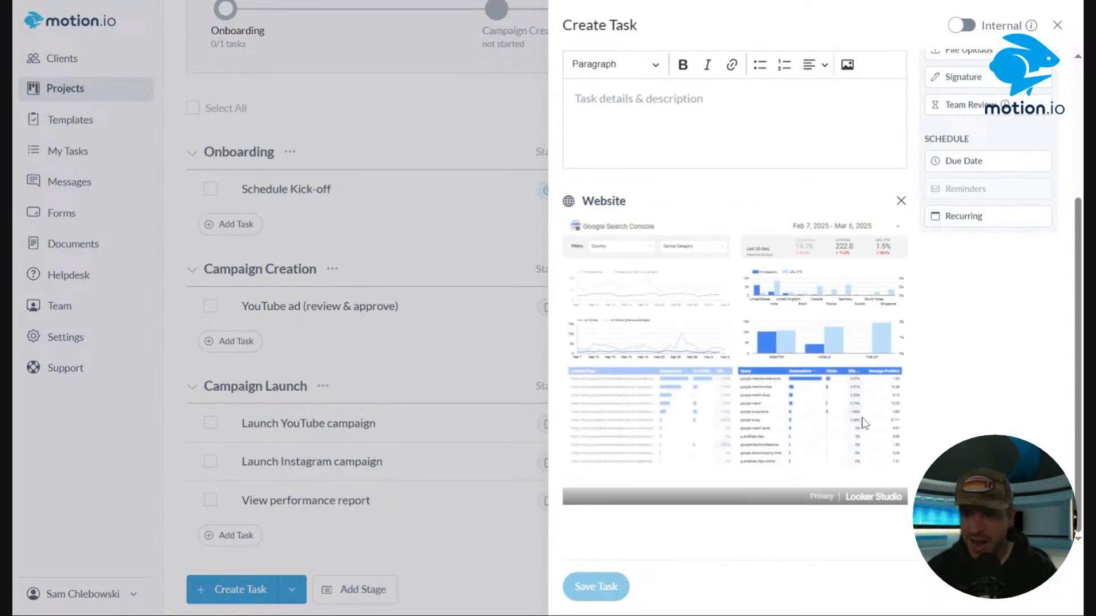
pyautogui.scroll(4, 748, 339)
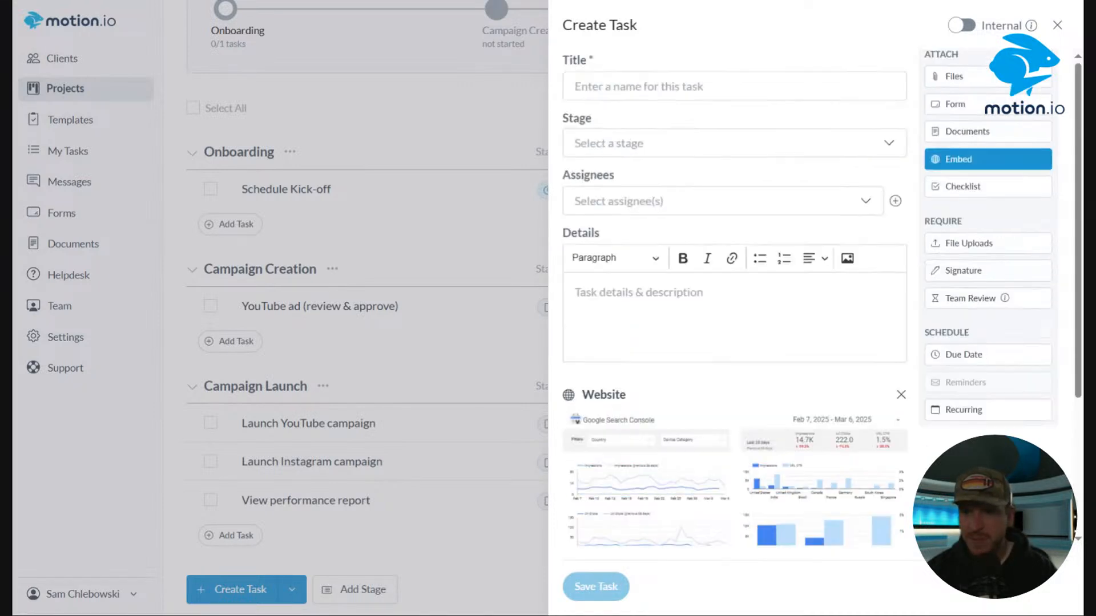
# Title the task "Review Report", assign it to the project's client, and save it.
pyautogui.click(677, 83)
pyautogui.write('Review ')
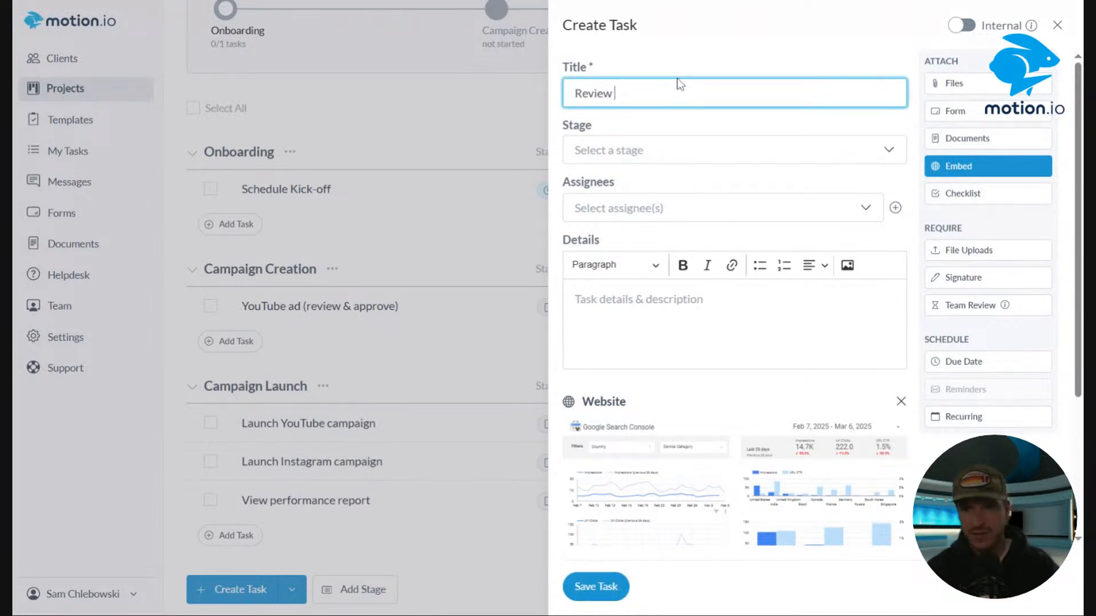
pyautogui.write('Report')
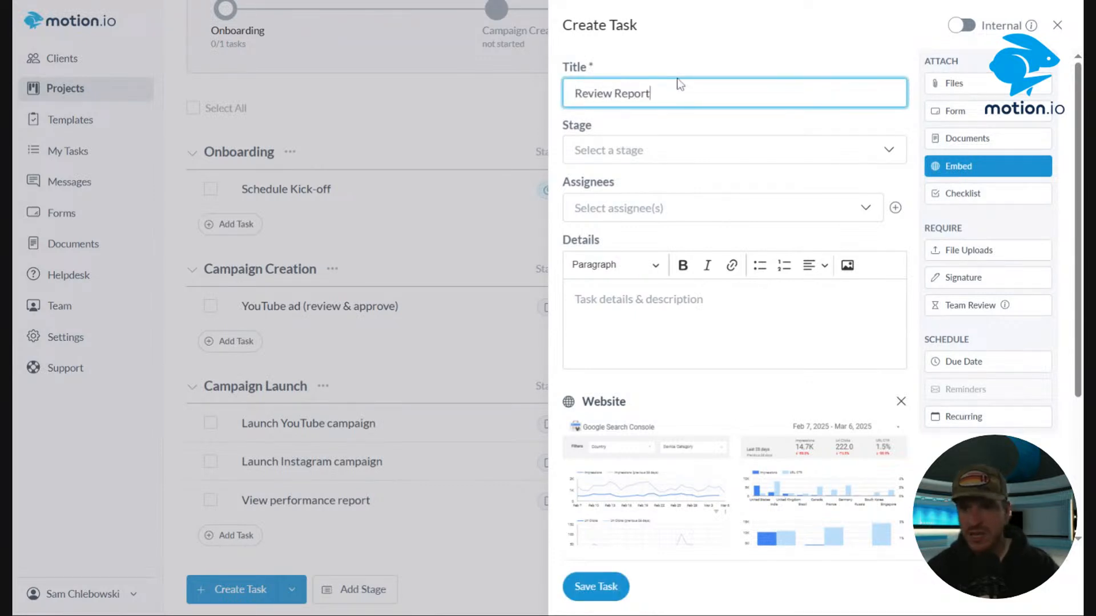
pyautogui.click(665, 211)
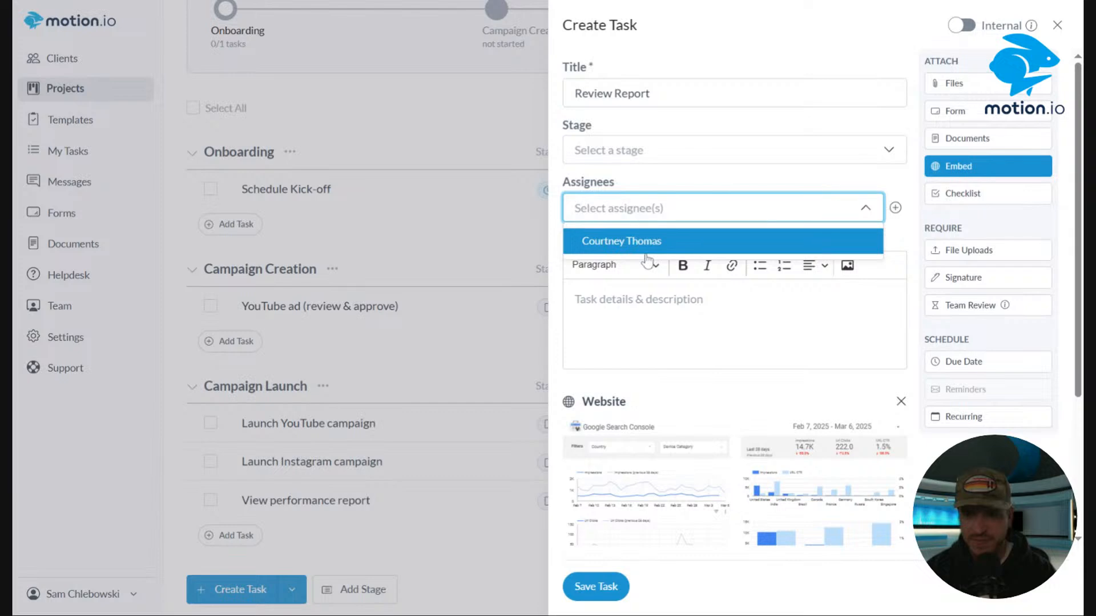
pyautogui.click(633, 241)
pyautogui.click(709, 205)
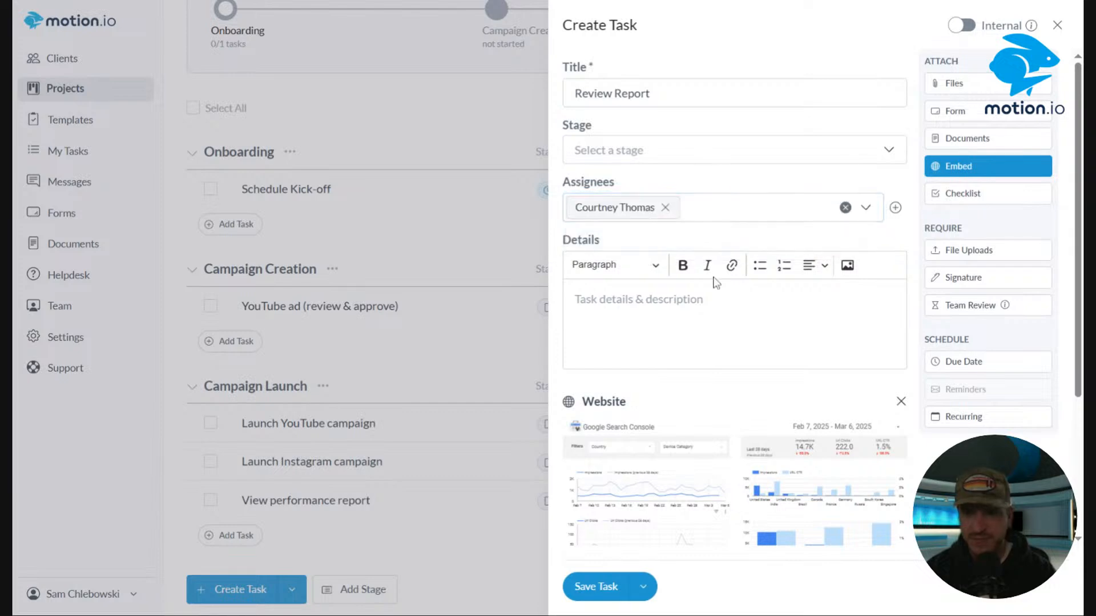
pyautogui.click(605, 589)
# Set the Review Report task's status to Active.
pyautogui.scroll(-3, 1068, 605)
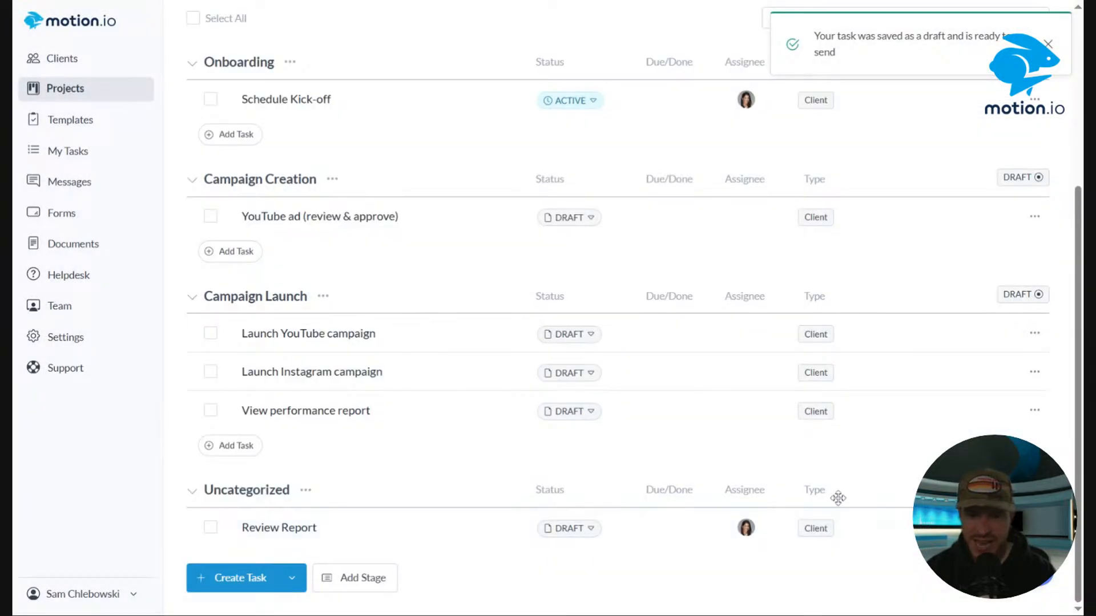
pyautogui.click(592, 530)
pyautogui.click(590, 577)
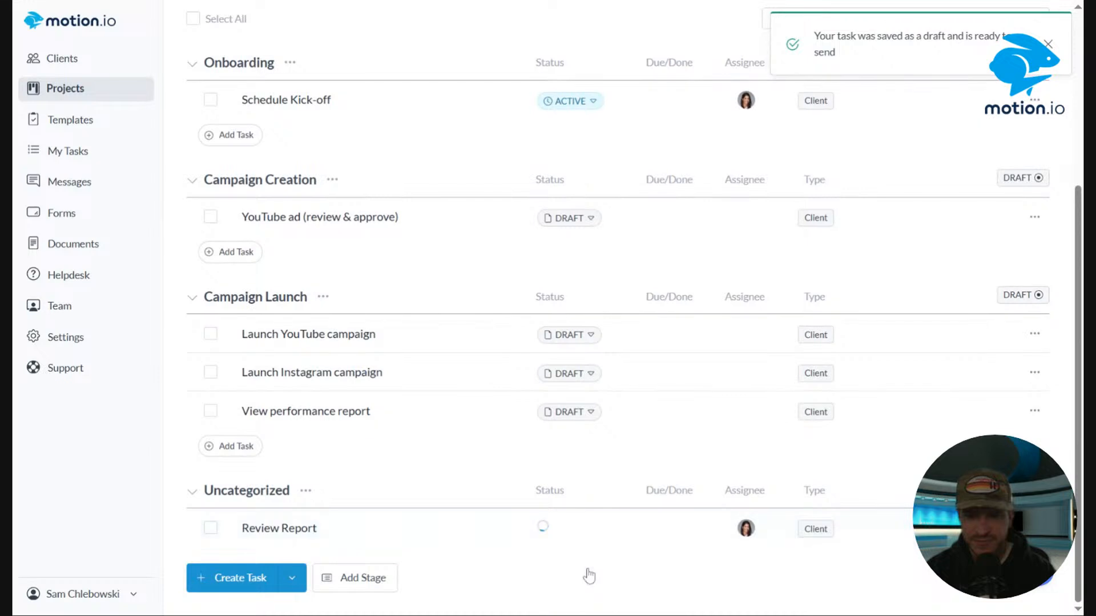
pyautogui.click(580, 540)
pyautogui.click(596, 554)
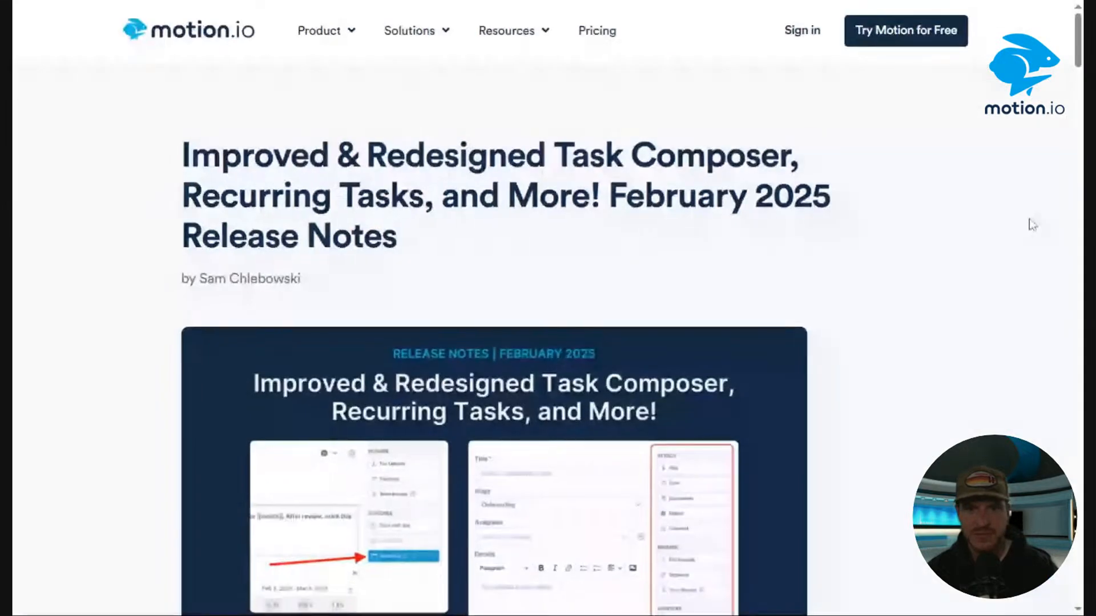
# Read the February 2025 release notes, focusing on the notification enhancements section.
pyautogui.scroll(-10, 1021, 205)
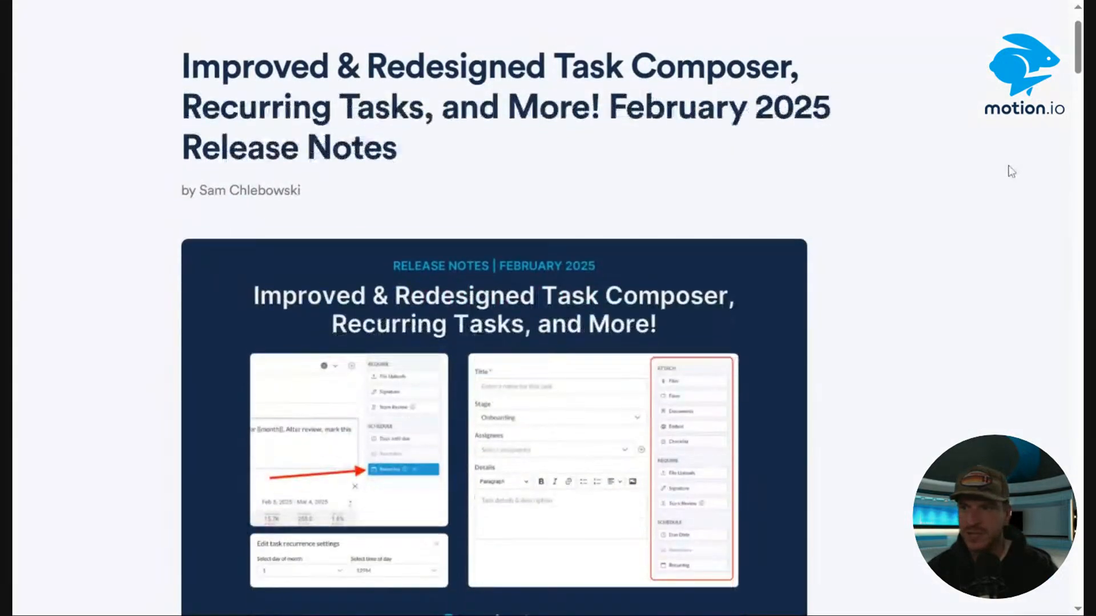
pyautogui.scroll(-20, 1071, 114)
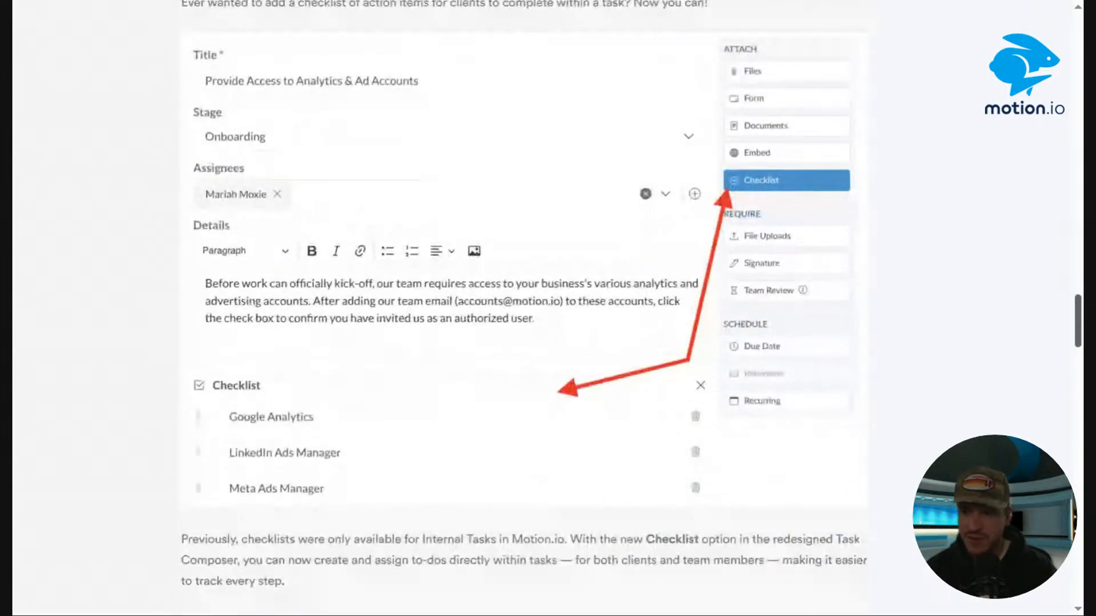
pyautogui.scroll(-20, 632, 294)
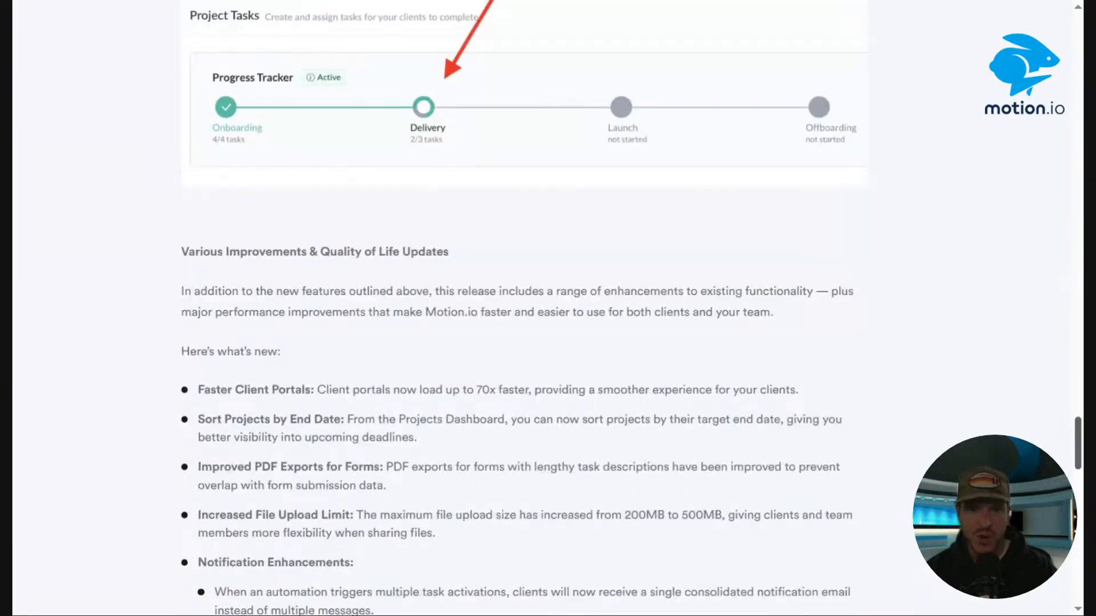
pyautogui.scroll(-4, 591, 164)
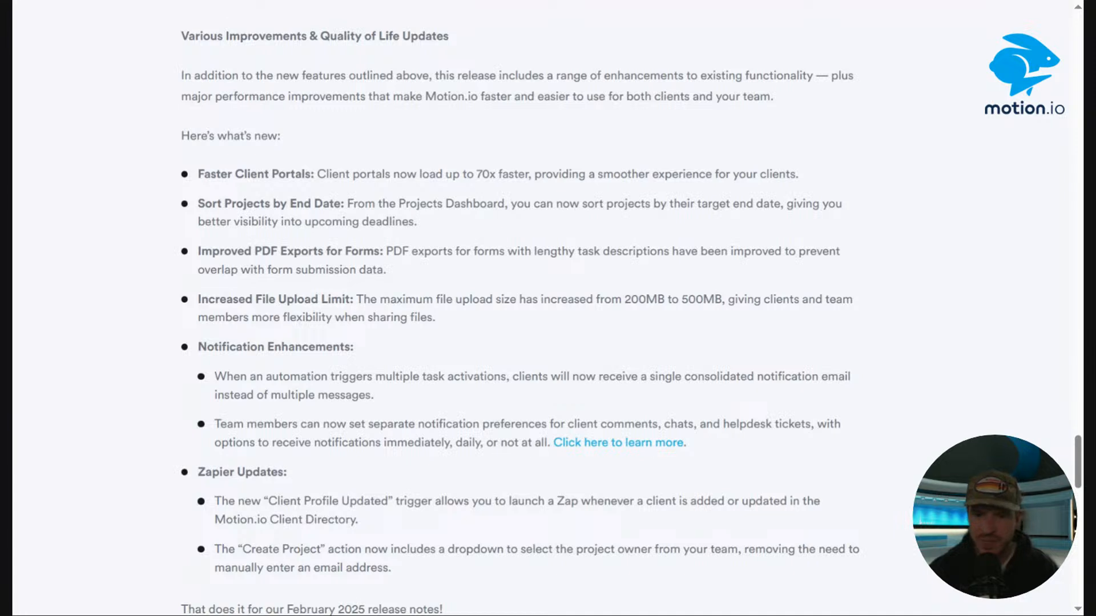
pyautogui.moveTo(565, 424); pyautogui.dragTo(877, 423)
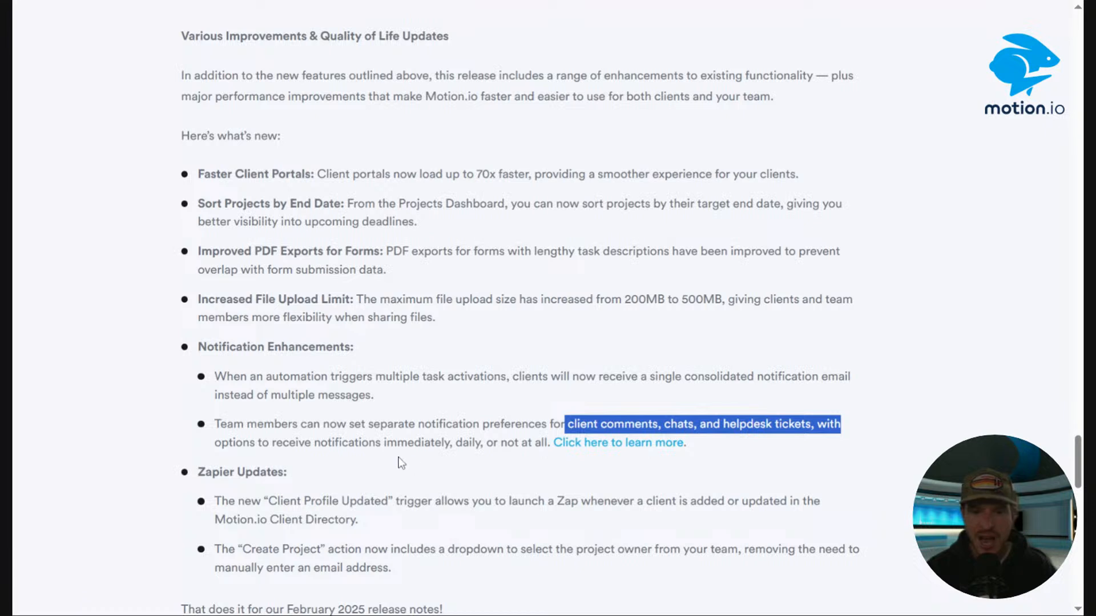
pyautogui.moveTo(384, 443); pyautogui.dragTo(518, 443)
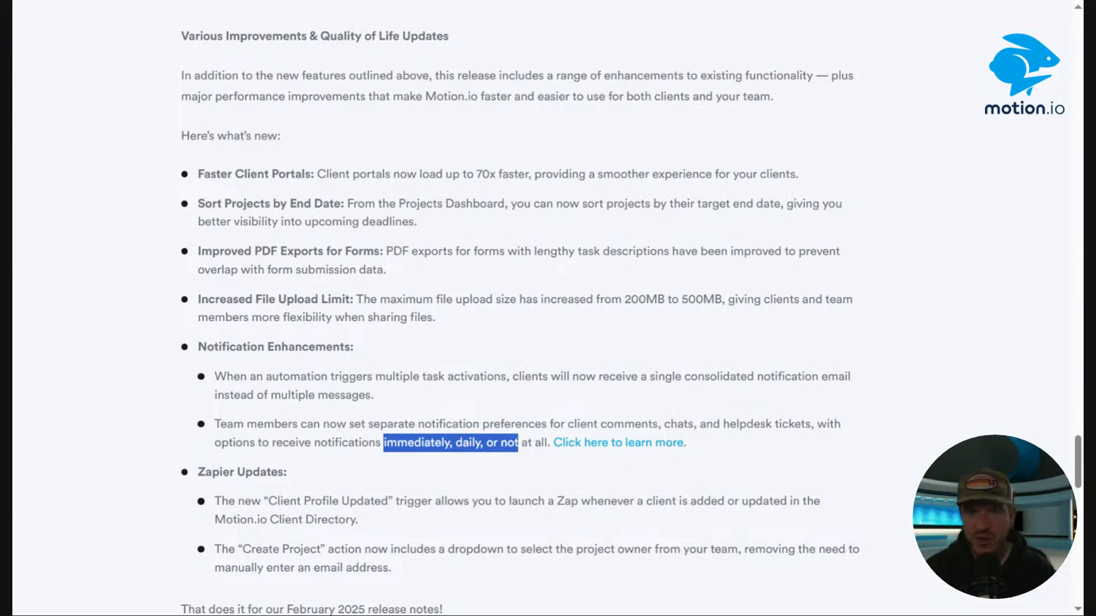
pyautogui.click(465, 1)
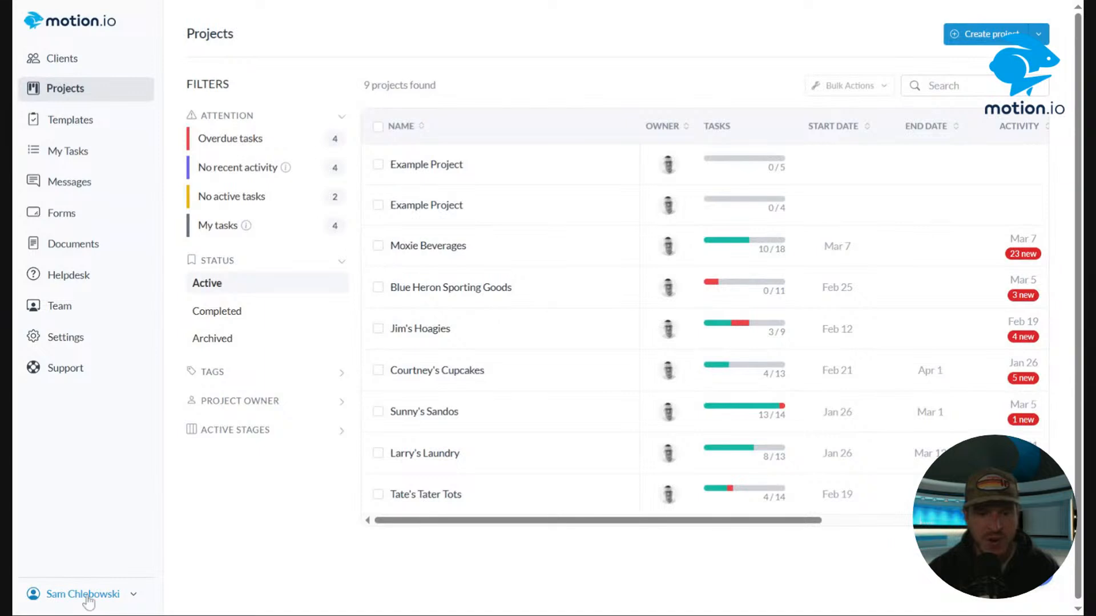
# Open the account's notification preferences and review both the Projects and Templates tabs.
pyautogui.click(80, 591)
pyautogui.click(64, 481)
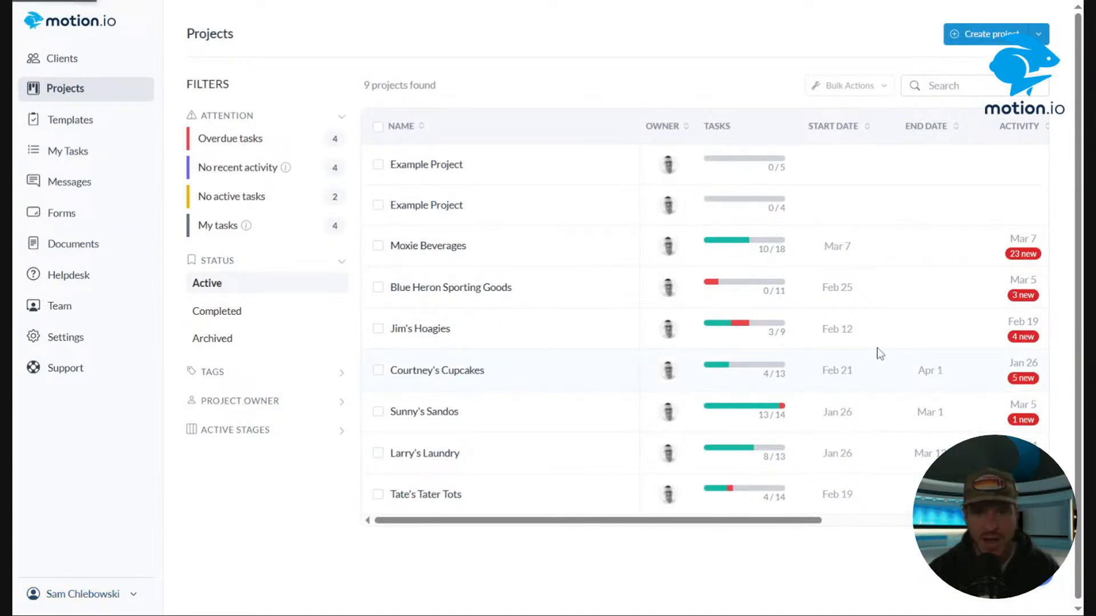
pyautogui.scroll(-3, 684, 229)
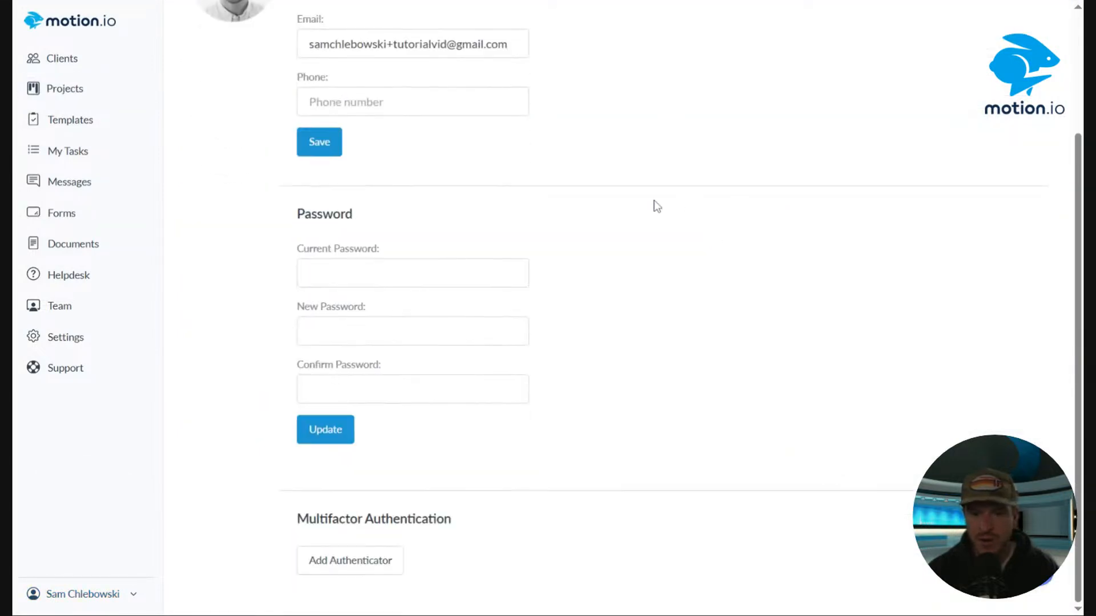
pyautogui.click(81, 593)
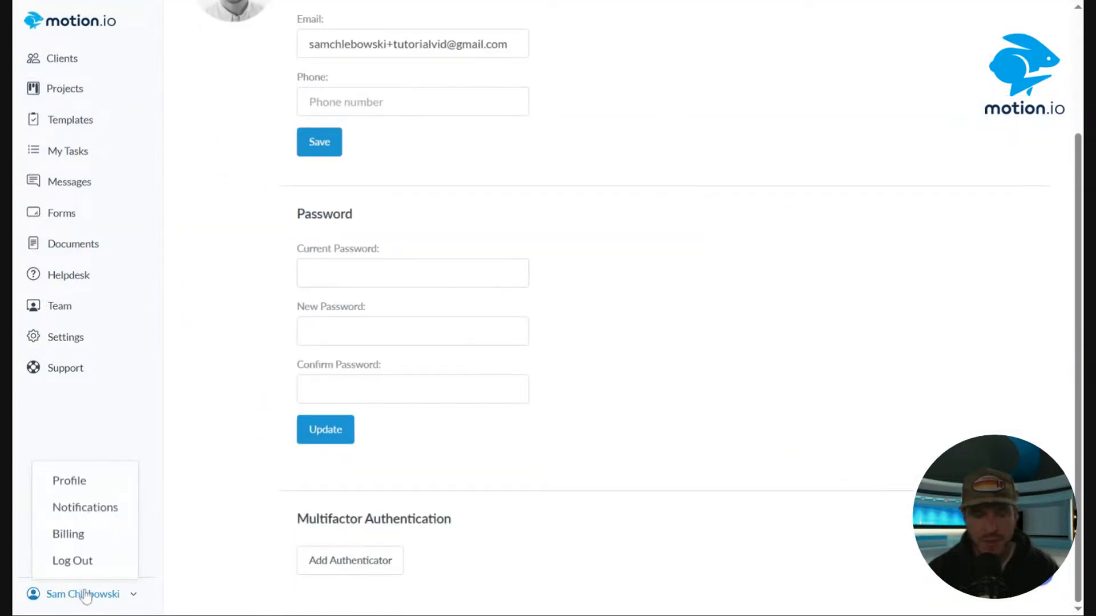
pyautogui.click(69, 507)
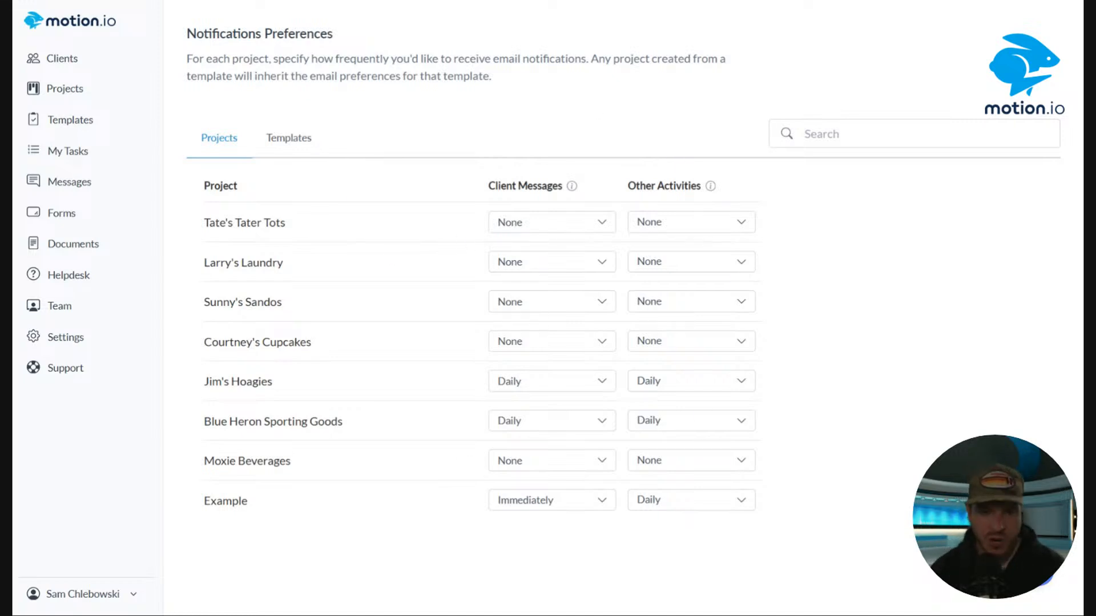
pyautogui.click(290, 139)
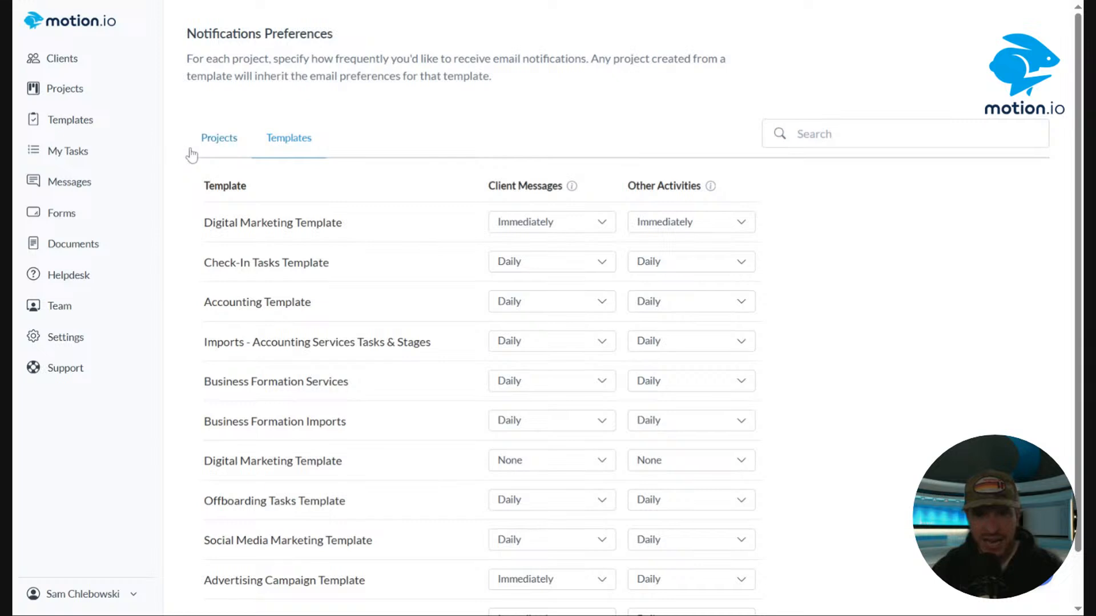
pyautogui.click(226, 141)
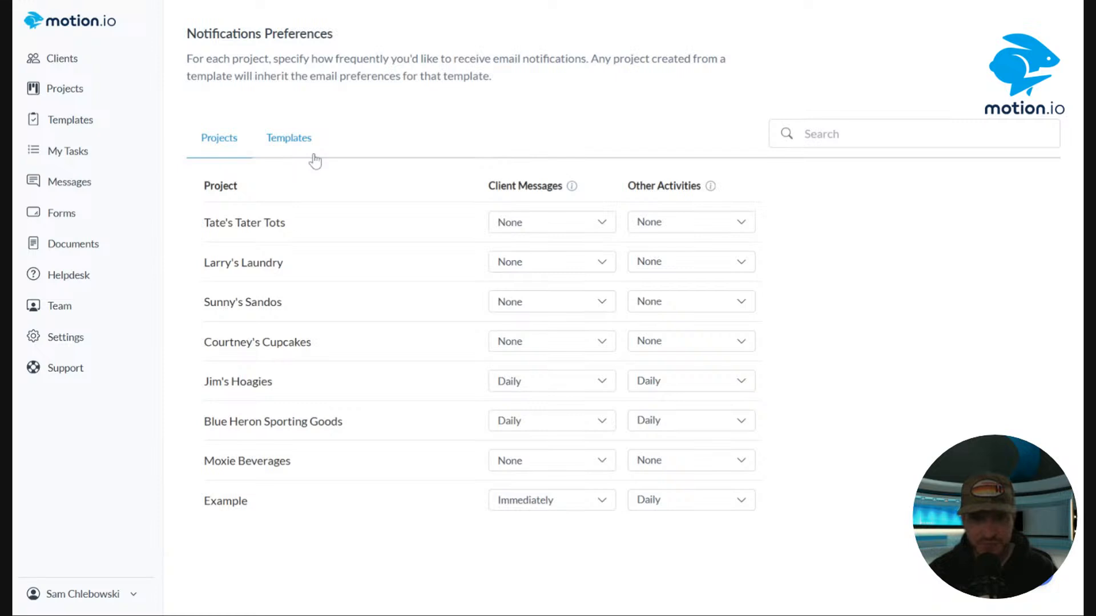
pyautogui.click(287, 141)
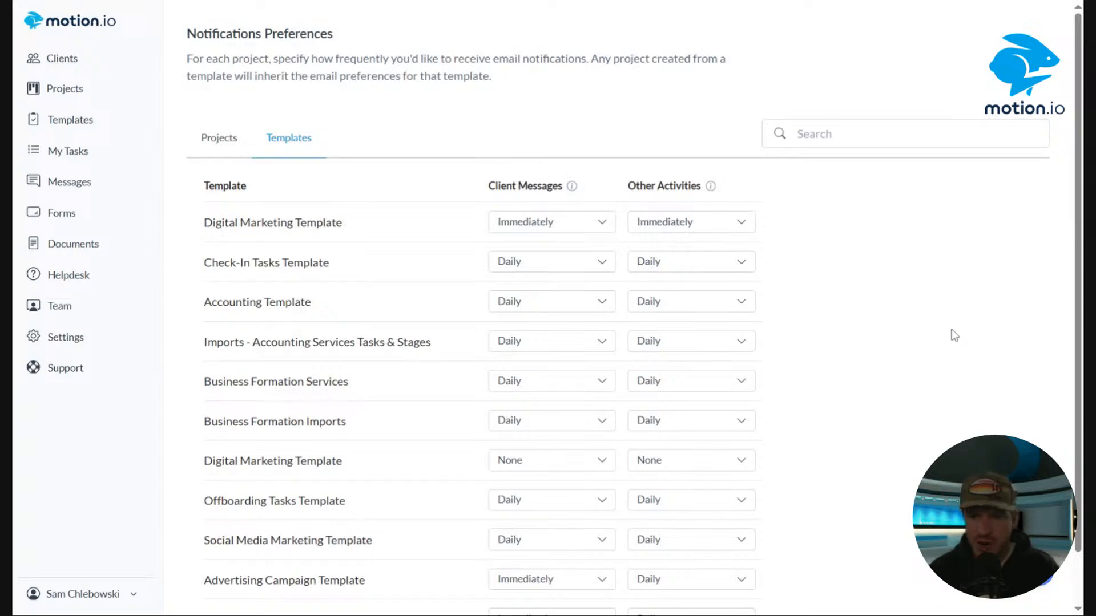
# Set the Client Messages notification frequency to Daily for the Advertising Campaign Template and the Example Template.
pyautogui.scroll(-1, 932, 376)
pyautogui.click(543, 522)
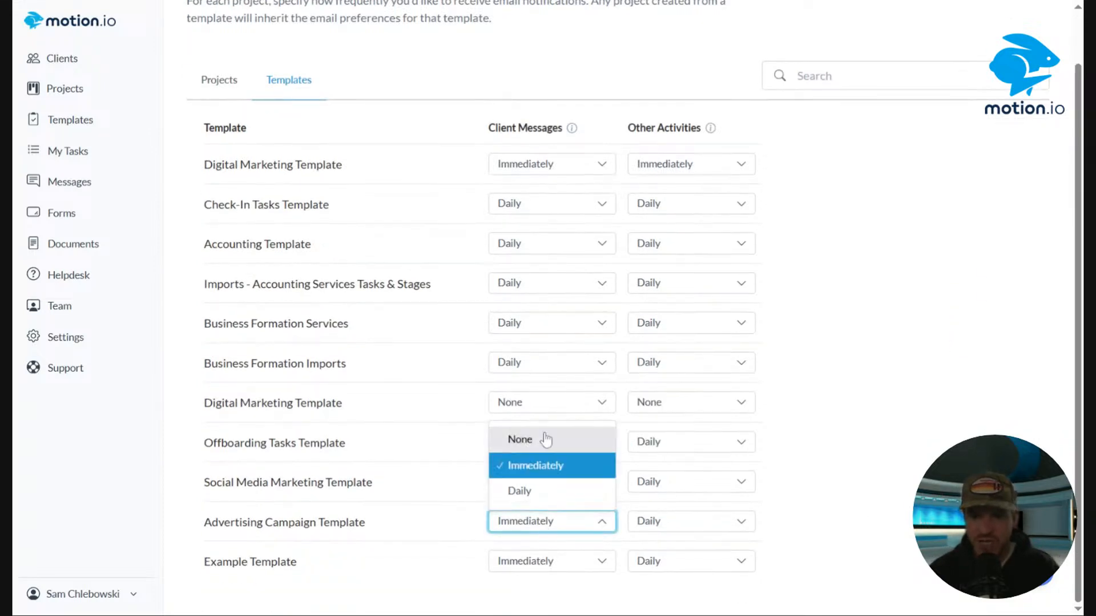
pyautogui.click(542, 490)
pyautogui.click(548, 561)
pyautogui.click(547, 537)
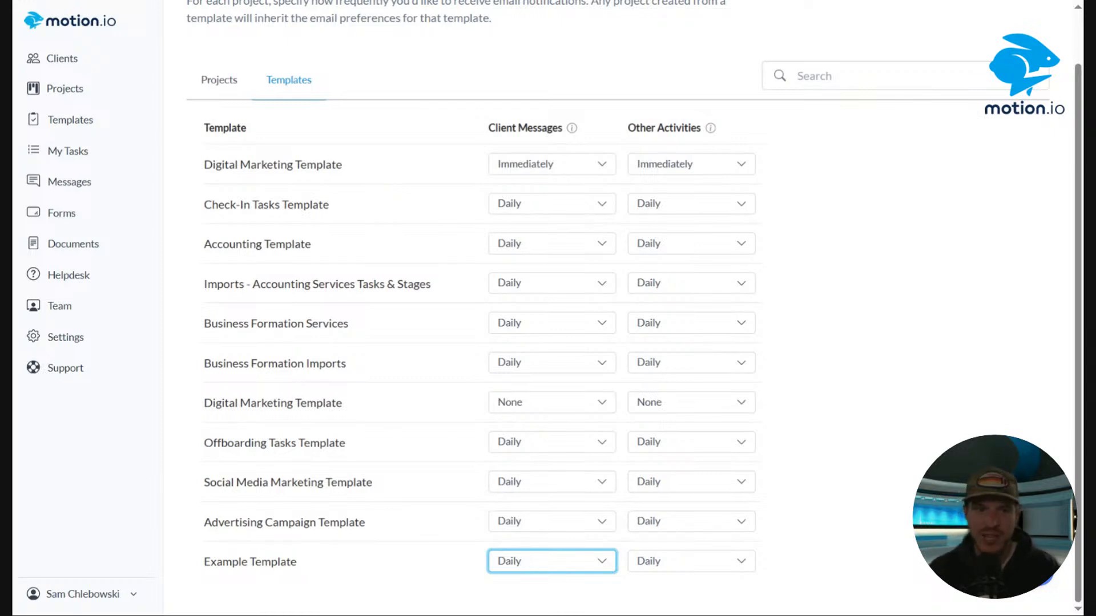
# Set both Client Messages and Other Activities notifications to None for the Check-In Tasks Template.
pyautogui.click(529, 172)
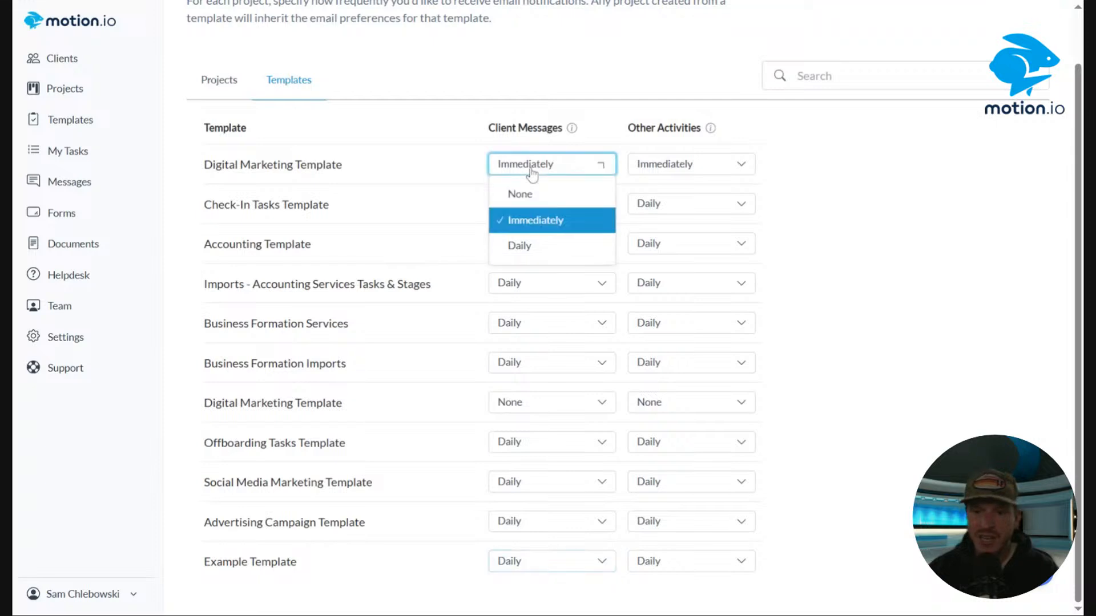
pyautogui.click(532, 222)
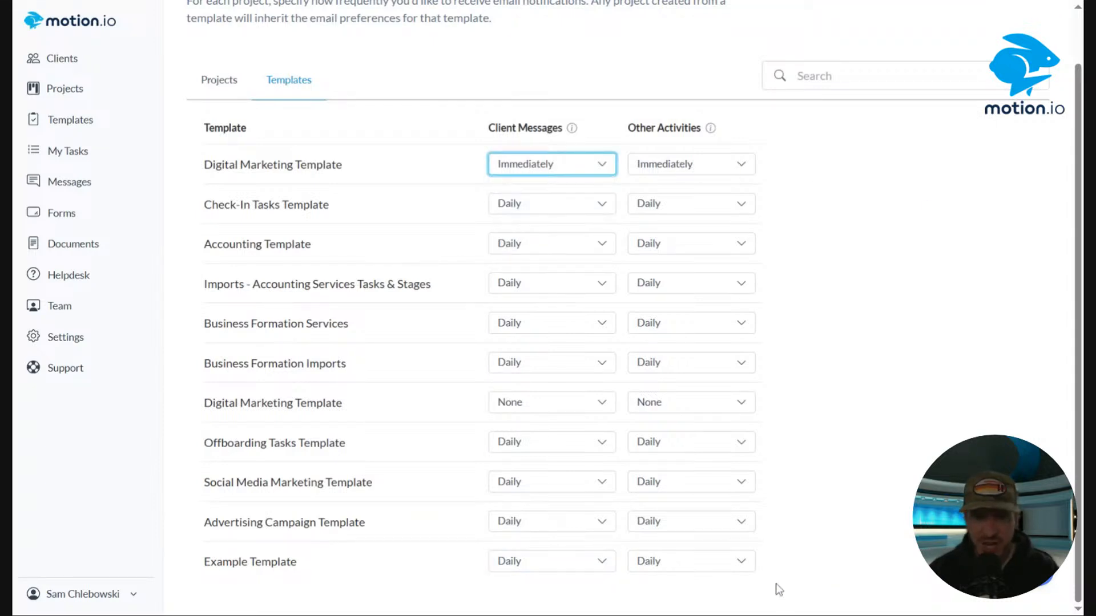
pyautogui.click(574, 216)
pyautogui.click(518, 233)
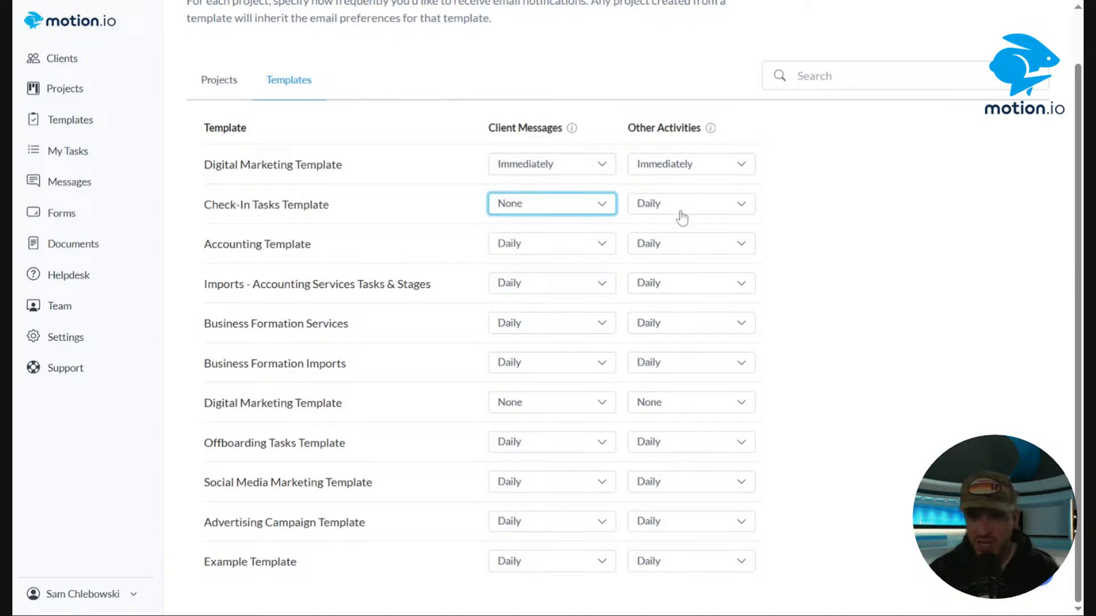
pyautogui.click(675, 211)
pyautogui.click(670, 234)
# Set Client Messages and Other Activities to None for the Accounting Template and the Imports - Accounting Services Tasks & Stages template.
pyautogui.click(577, 244)
pyautogui.click(520, 273)
pyautogui.click(685, 245)
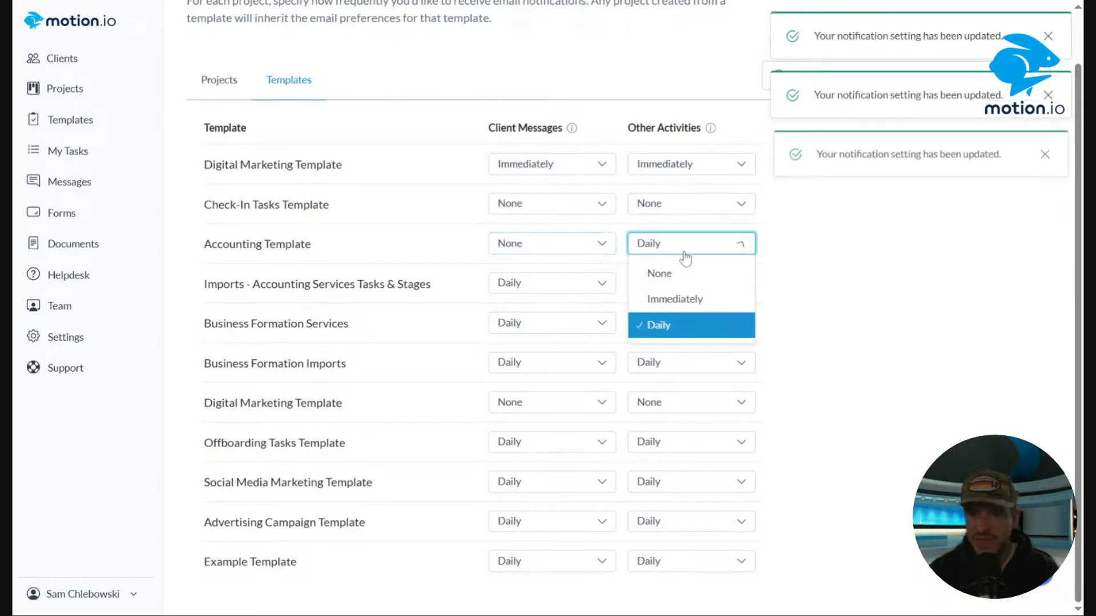
pyautogui.click(658, 274)
pyautogui.click(513, 283)
pyautogui.click(533, 311)
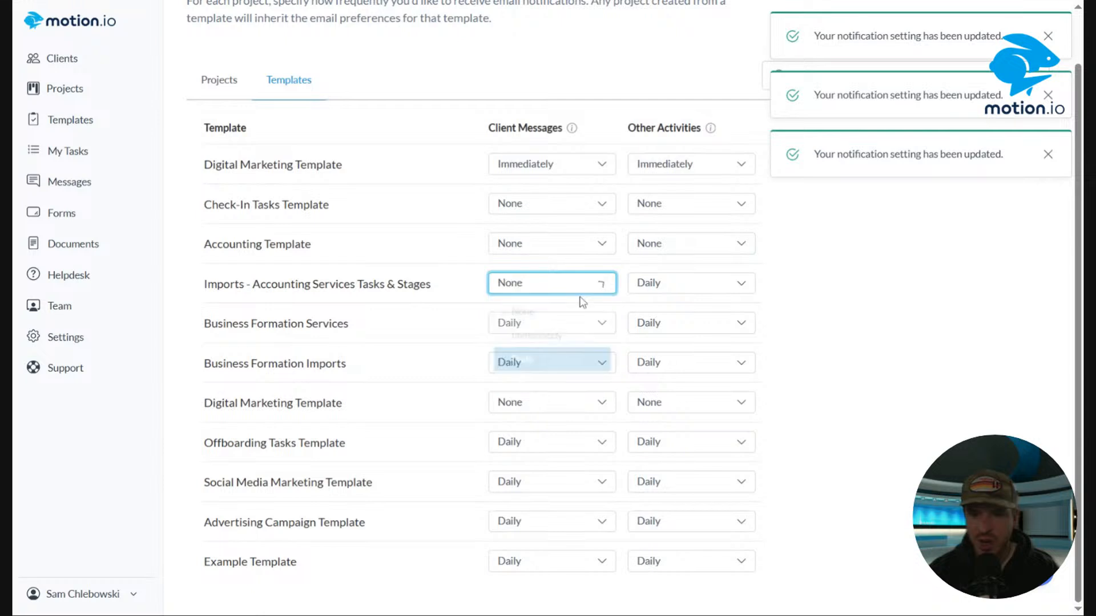
pyautogui.click(679, 286)
pyautogui.click(653, 313)
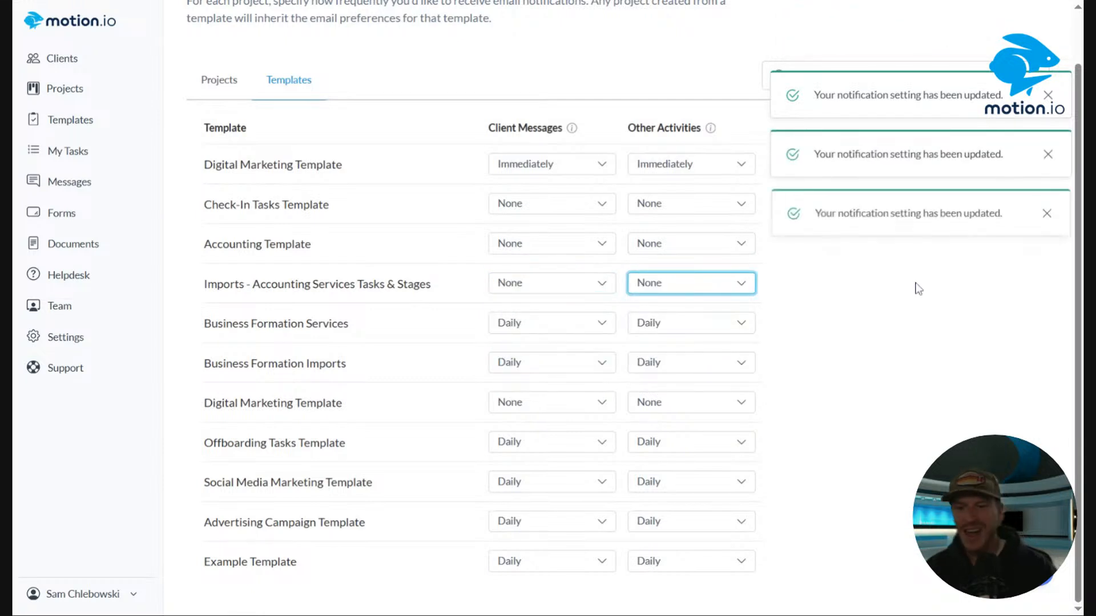